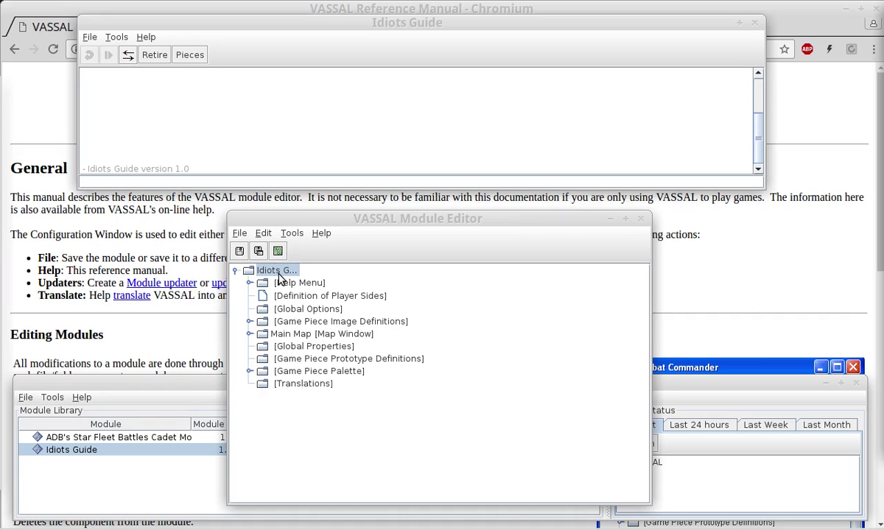
# Step: Review the top-level components of the Idiots Guide module and the component types that can be added to it
pyautogui.click(278, 284)
pyautogui.click(284, 296)
pyautogui.click(286, 308)
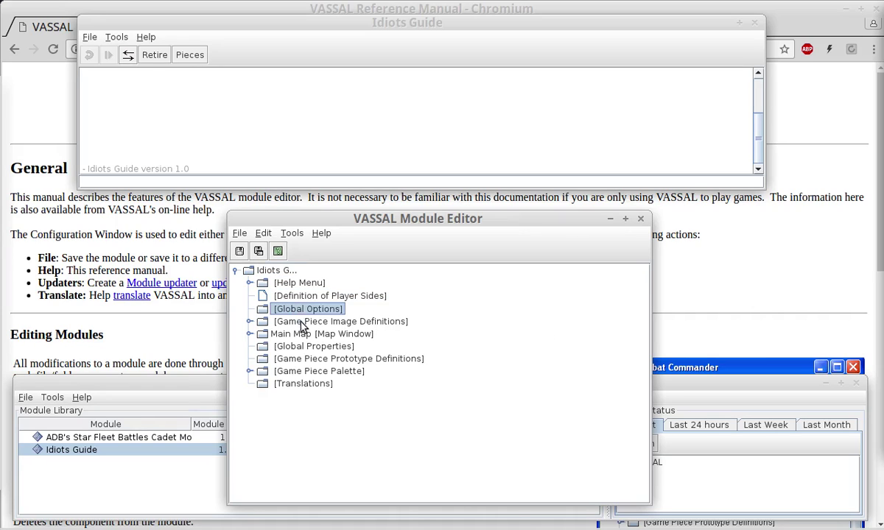
pyautogui.click(287, 321)
pyautogui.click(279, 271)
pyautogui.rightClick(279, 272)
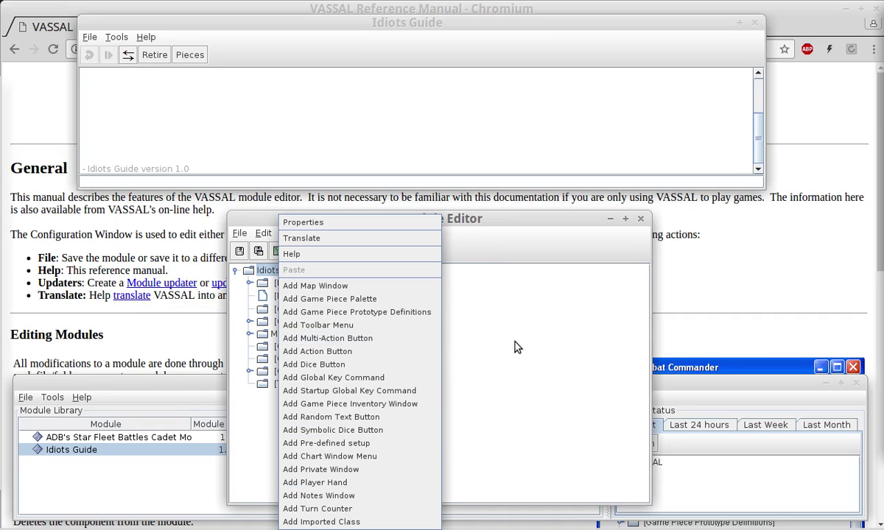
pyautogui.press('Escape')
pyautogui.rightClick(274, 274)
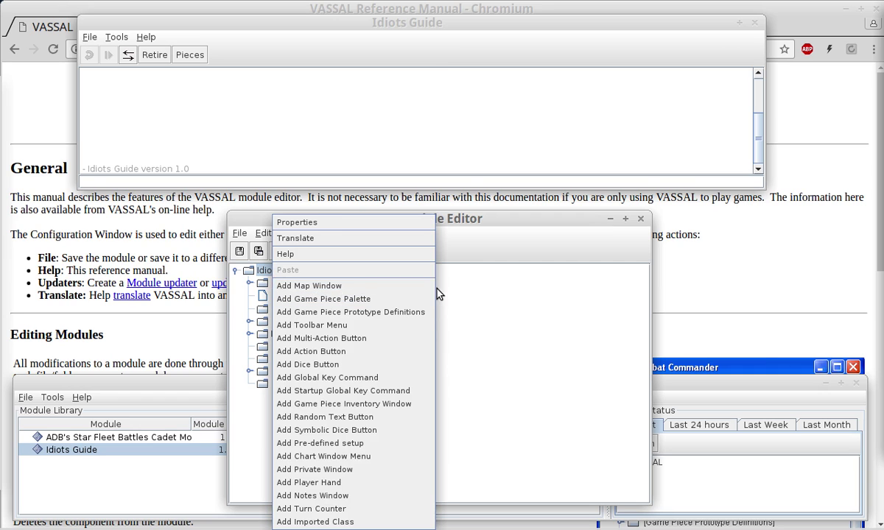
pyautogui.click(457, 274)
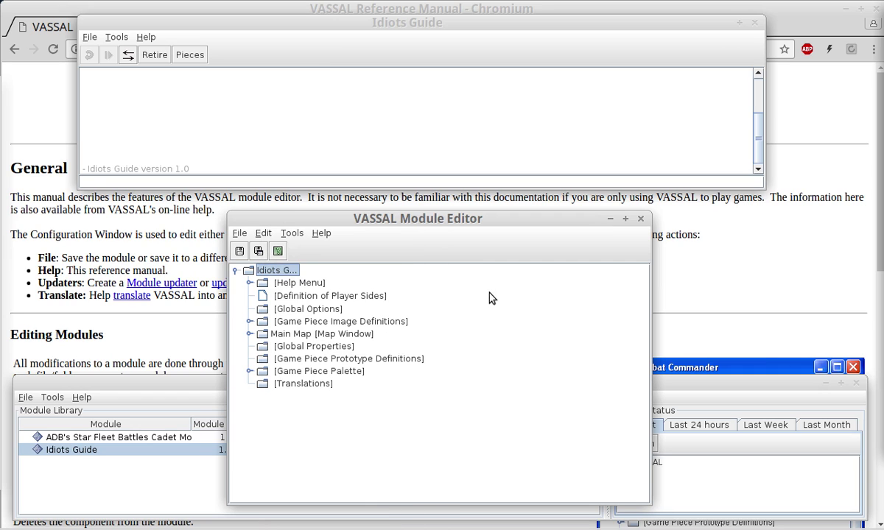
# Step: Compare the map boards under Main Map in Idiots Guide and ADB's Star Fleet Battles Cadet Module, and close the Cadet module's editor
pyautogui.click(250, 333)
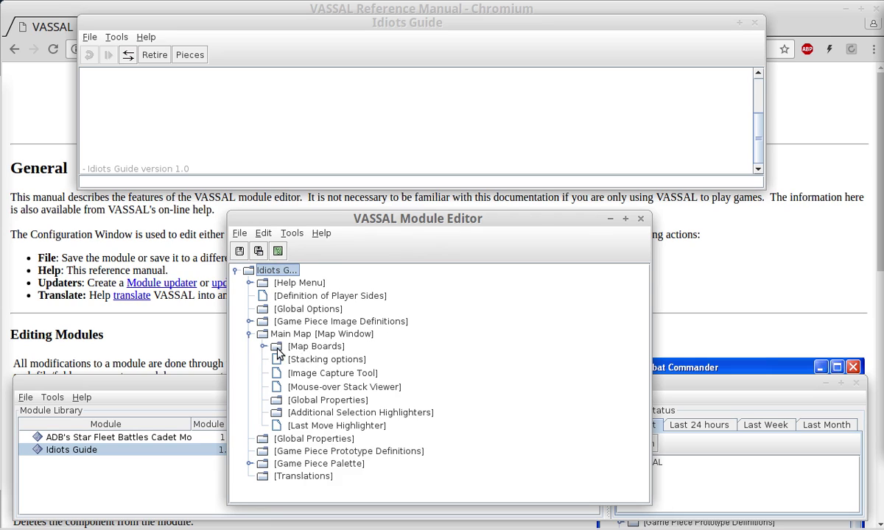
pyautogui.click(263, 346)
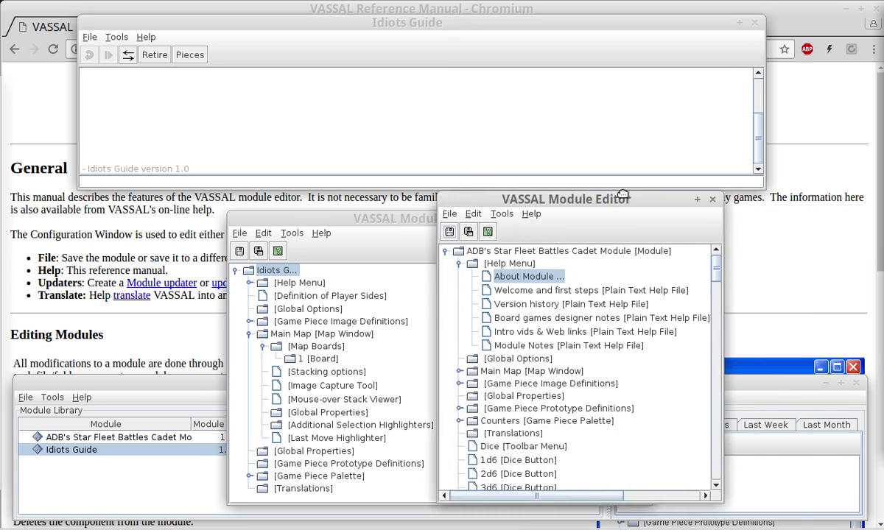
pyautogui.moveTo(625, 200); pyautogui.dragTo(589, 184)
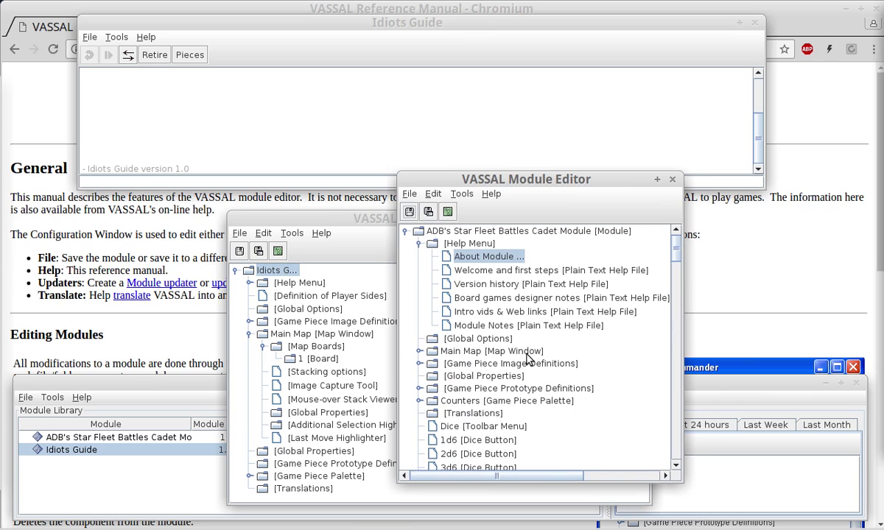
pyautogui.click(418, 243)
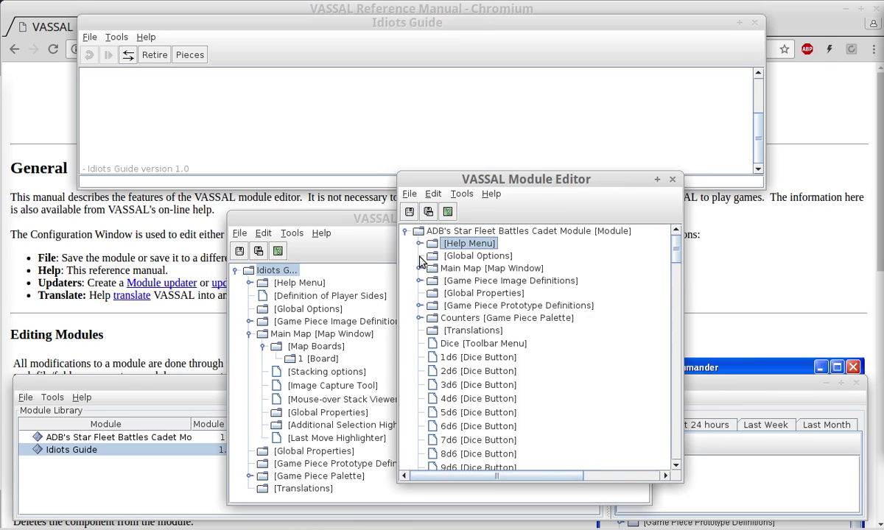
pyautogui.click(419, 268)
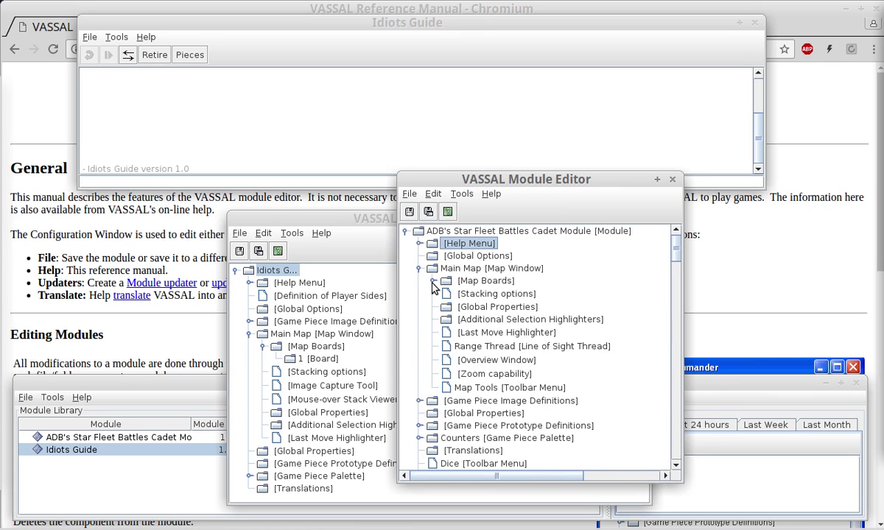
pyautogui.click(432, 282)
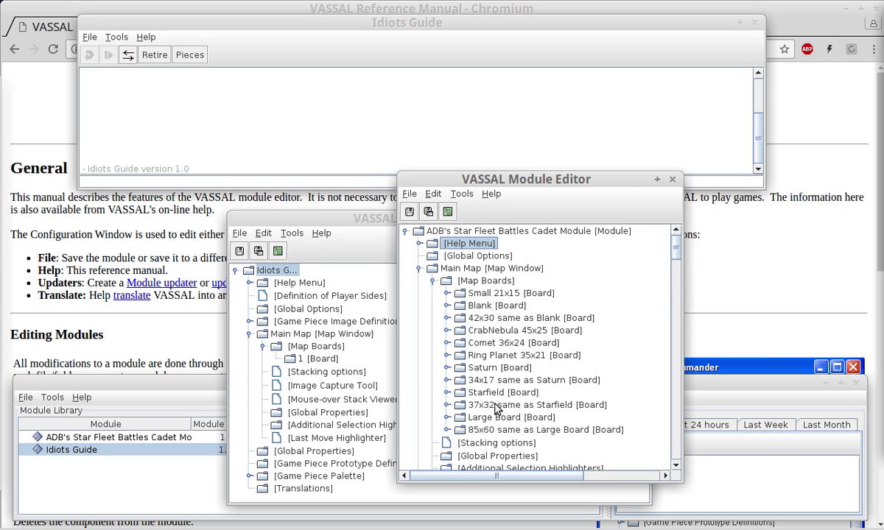
pyautogui.moveTo(489, 433); pyautogui.dragTo(464, 292)
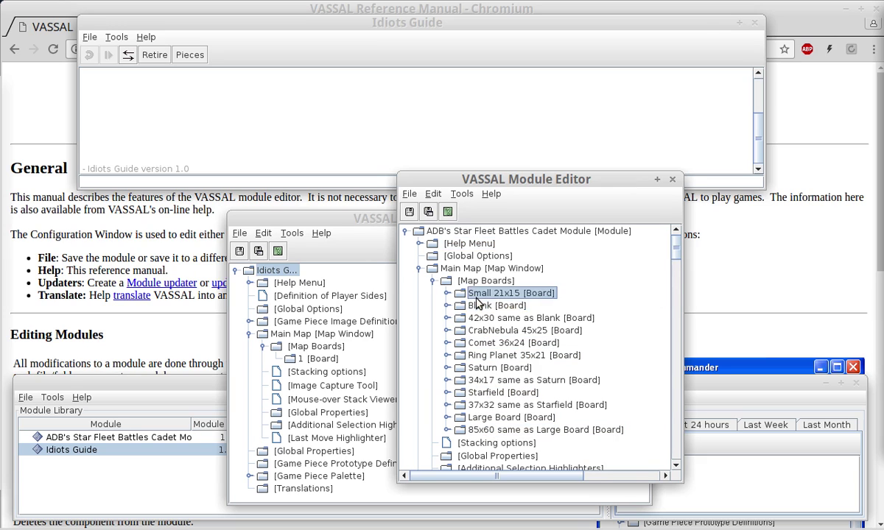
pyautogui.click(671, 179)
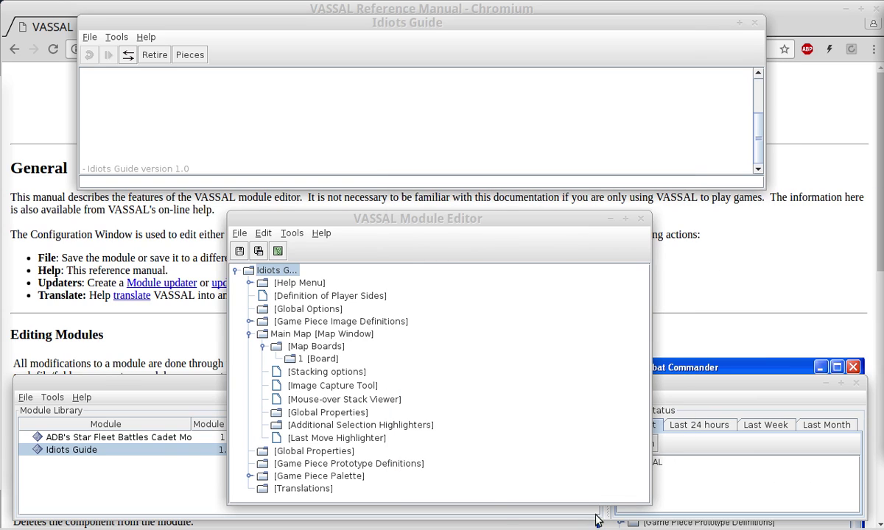
# Step: Review which components can be added to the Main Map window of the Idiots Guide module
pyautogui.click(294, 350)
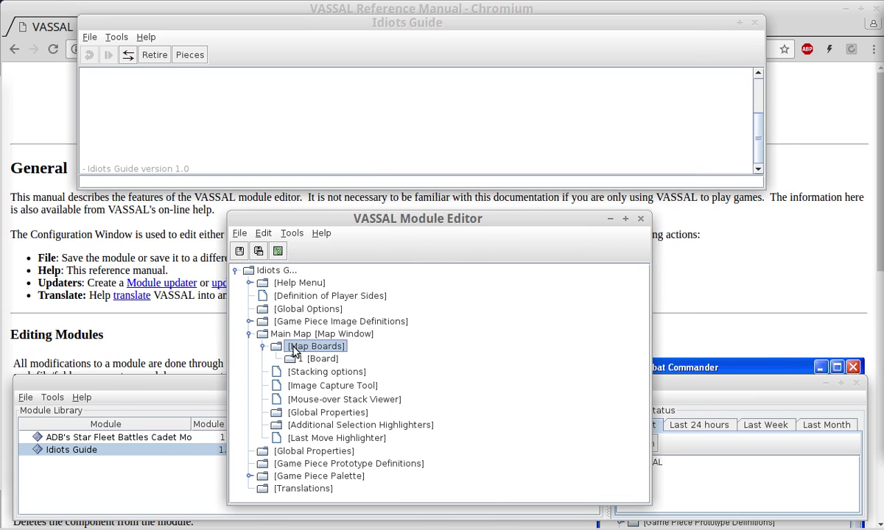
pyautogui.click(292, 336)
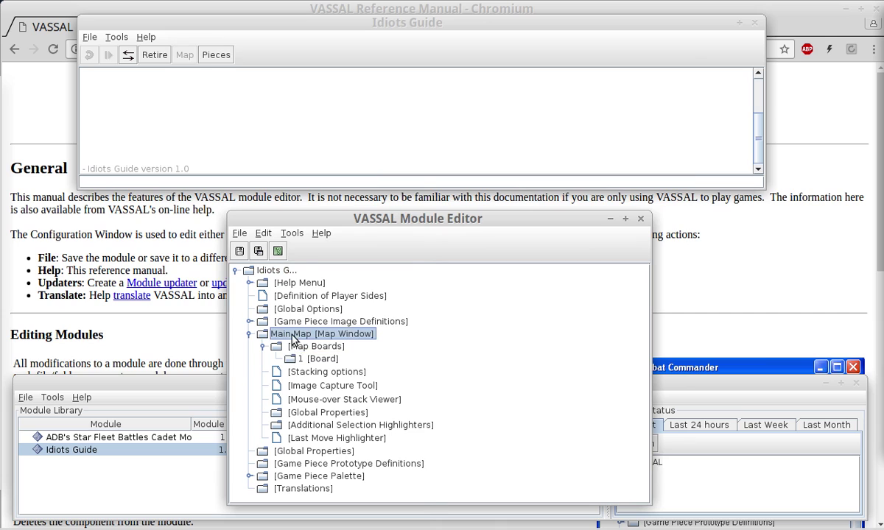
pyautogui.rightClick(293, 336)
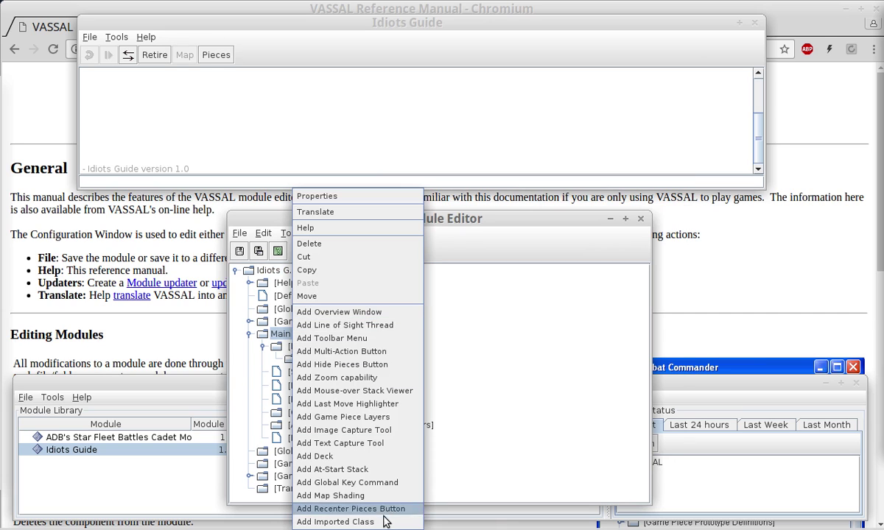
pyautogui.click(528, 343)
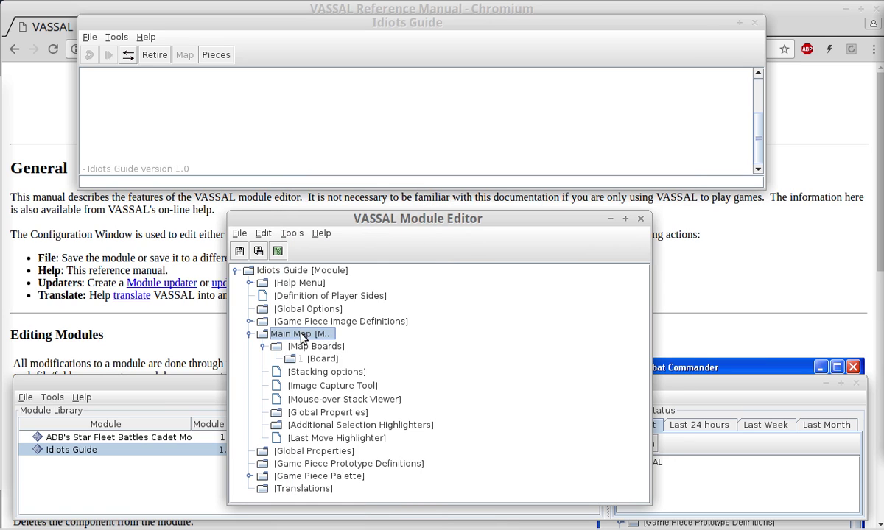
# Step: Try adding an Overview Window with the default button icon to Main Map, reviewing its tooltip and hotkey settings
pyautogui.rightClick(303, 337)
pyautogui.click(401, 323)
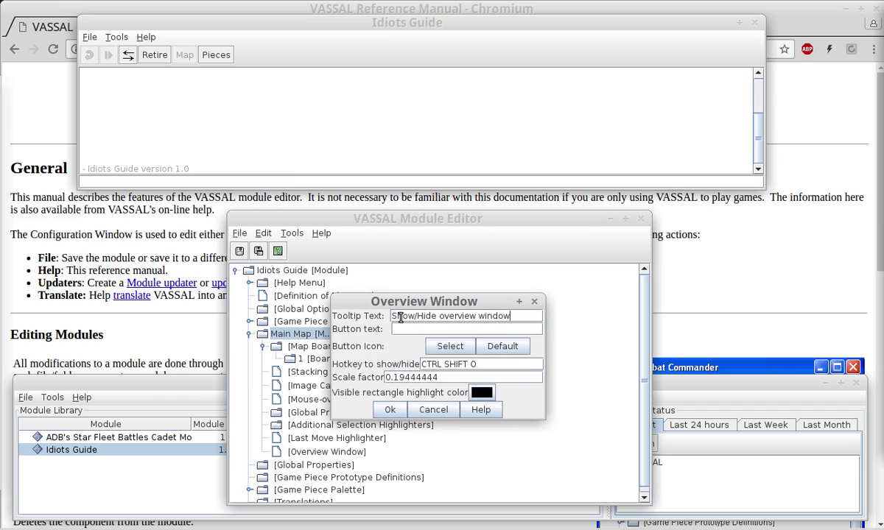
pyautogui.moveTo(446, 305); pyautogui.dragTo(507, 292)
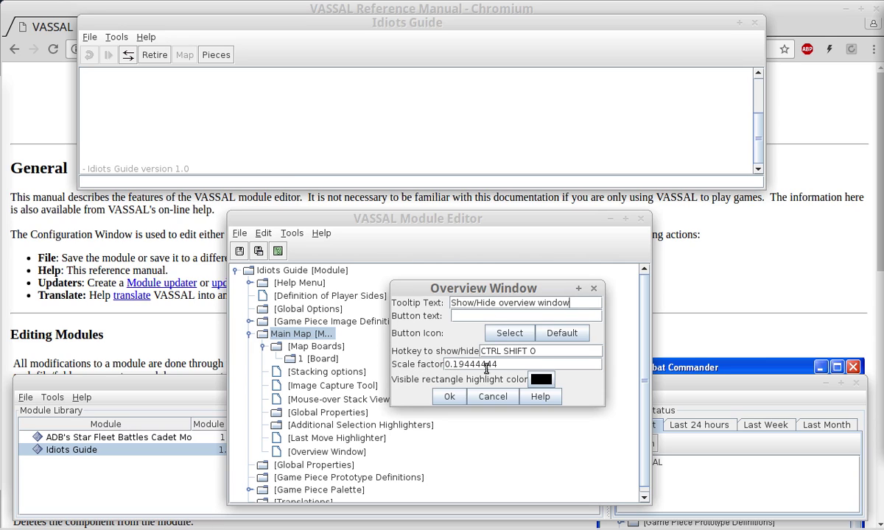
pyautogui.moveTo(498, 363); pyautogui.dragTo(444, 364)
pyautogui.moveTo(562, 305); pyautogui.dragTo(429, 302)
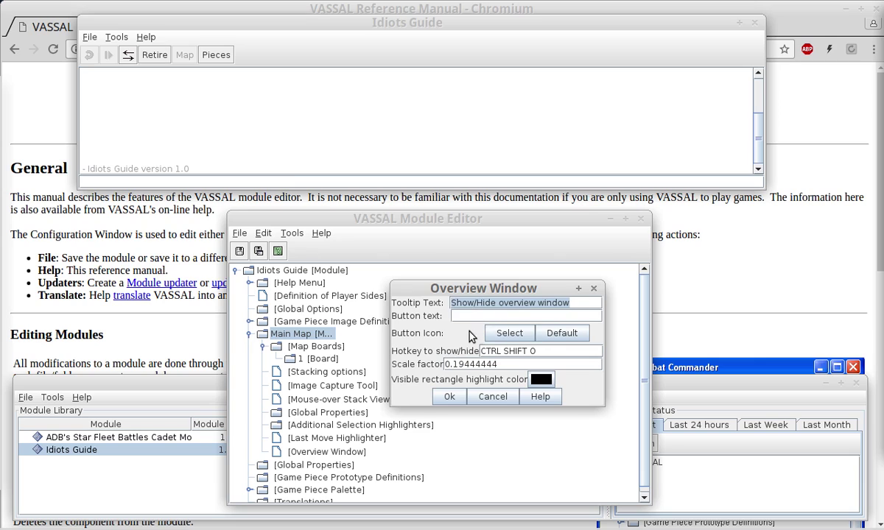
pyautogui.click(561, 333)
pyautogui.click(562, 350)
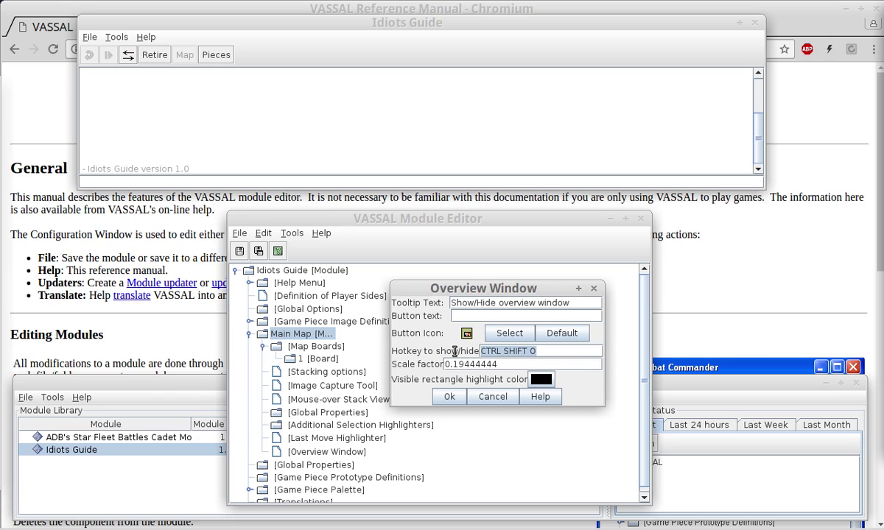
pyautogui.click(493, 397)
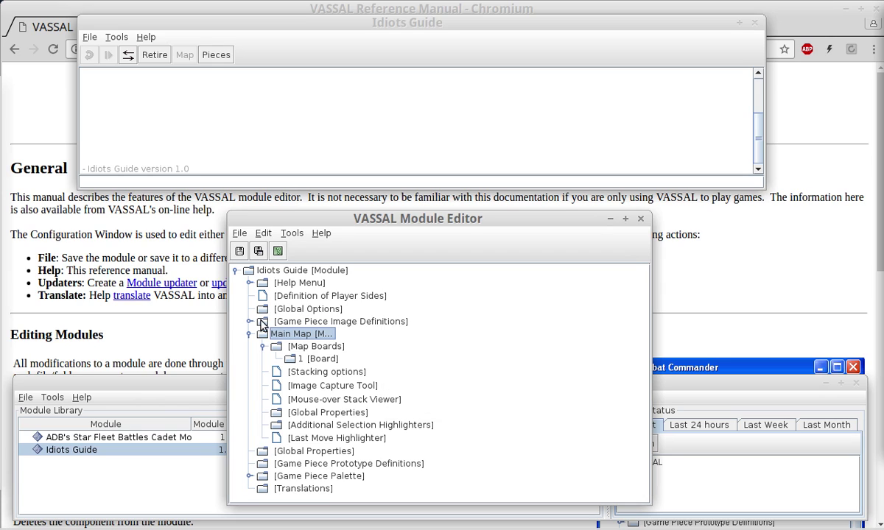
# Step: Add a Game Piece Palette named GPP to the Idiots Guide module
pyautogui.click(275, 271)
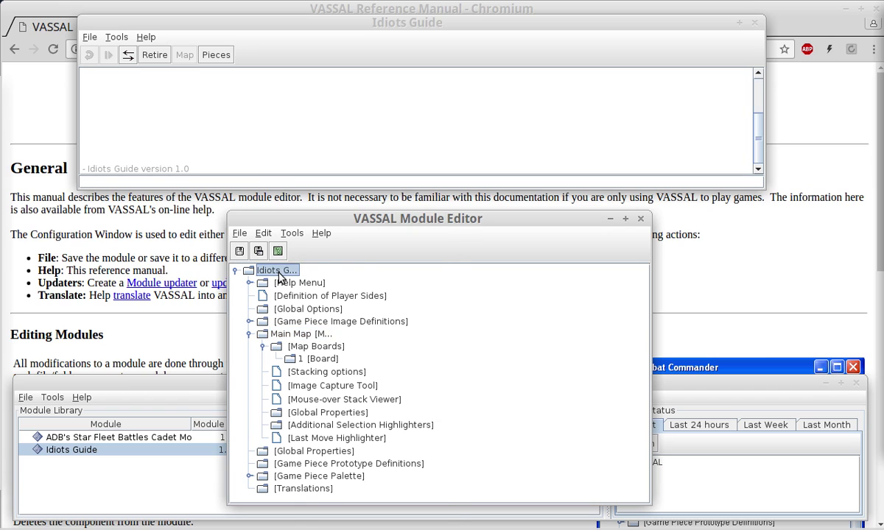
pyautogui.rightClick(280, 271)
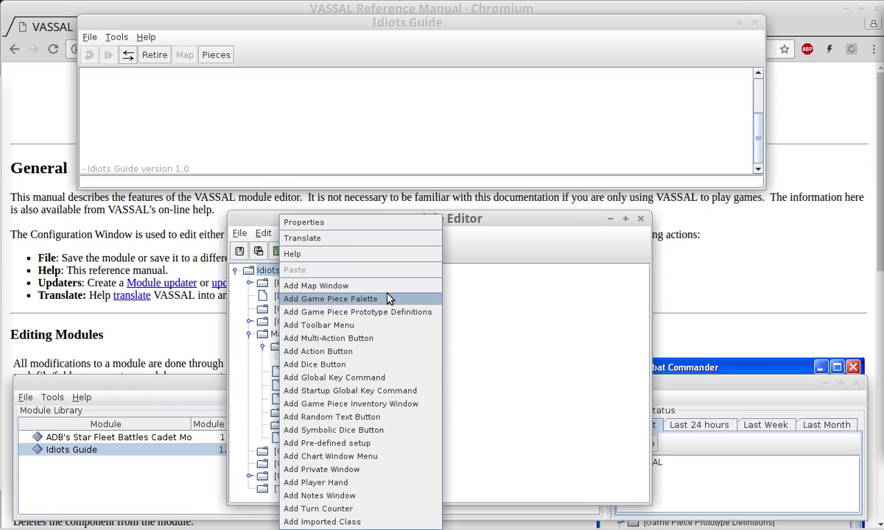
pyautogui.press('Escape')
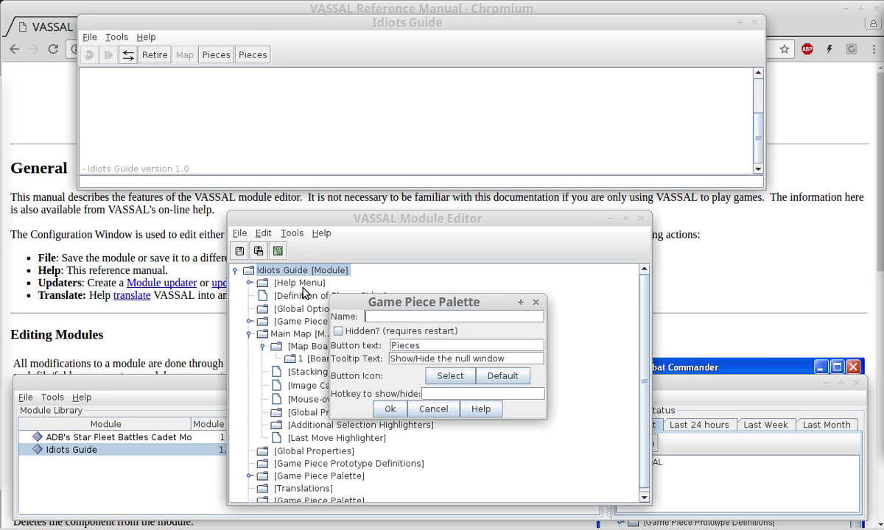
pyautogui.moveTo(389, 299); pyautogui.dragTo(529, 109)
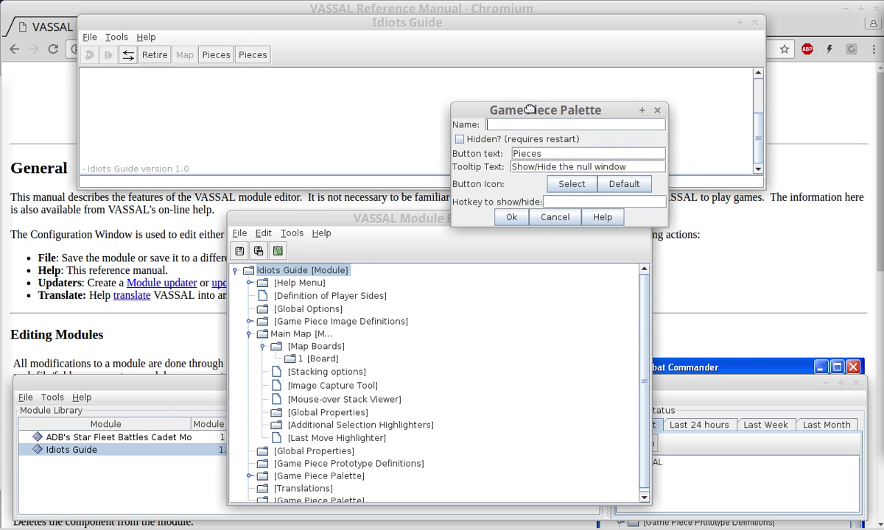
pyautogui.click(497, 127)
pyautogui.write('GPP')
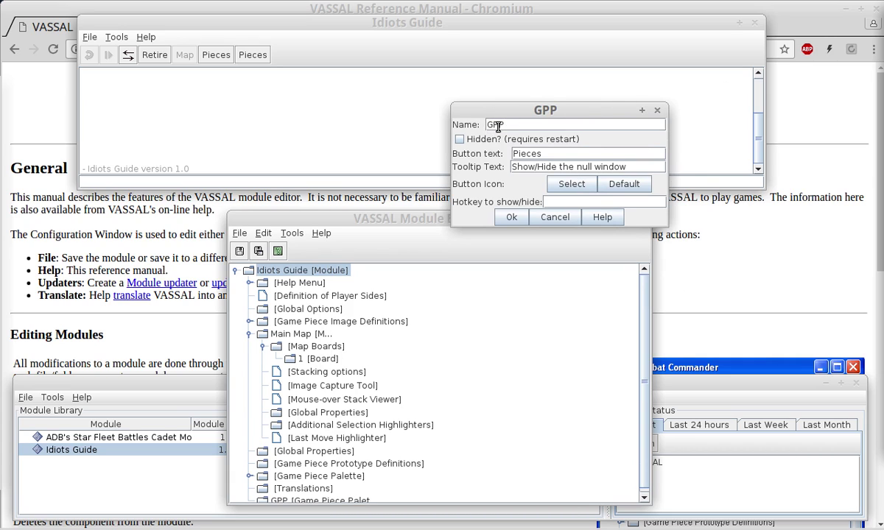
pyautogui.click(512, 217)
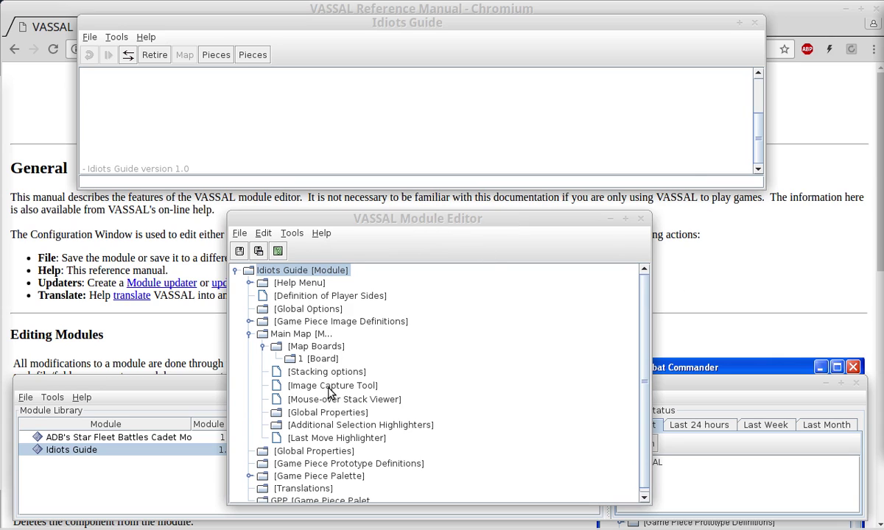
# Step: Delete the GPP Game Piece Palette from the module
pyautogui.click(461, 368)
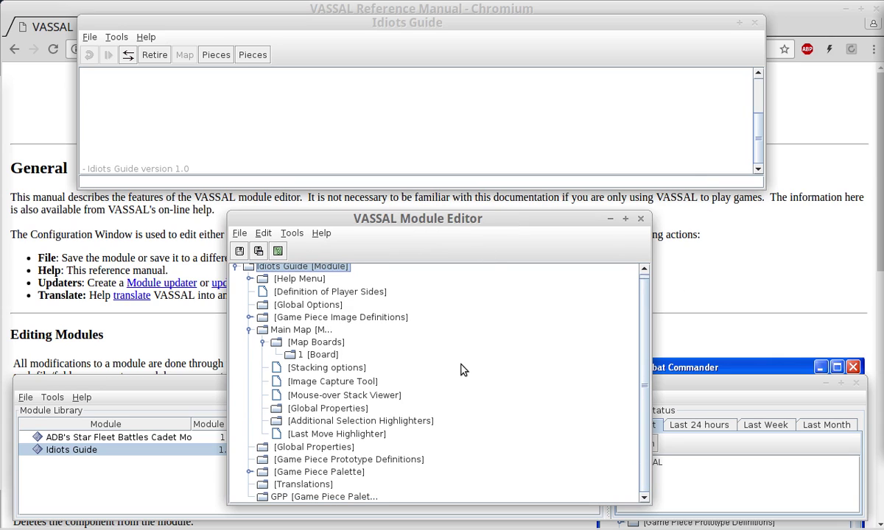
pyautogui.click(288, 498)
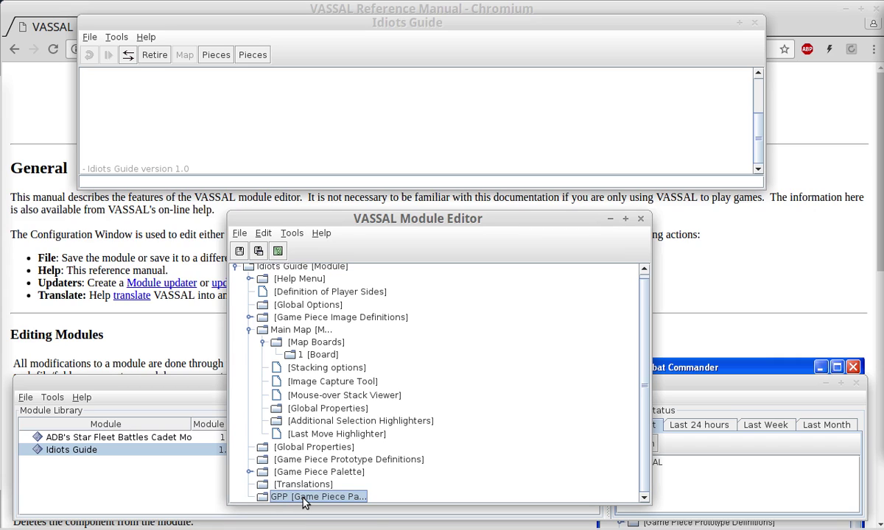
pyautogui.click(302, 471)
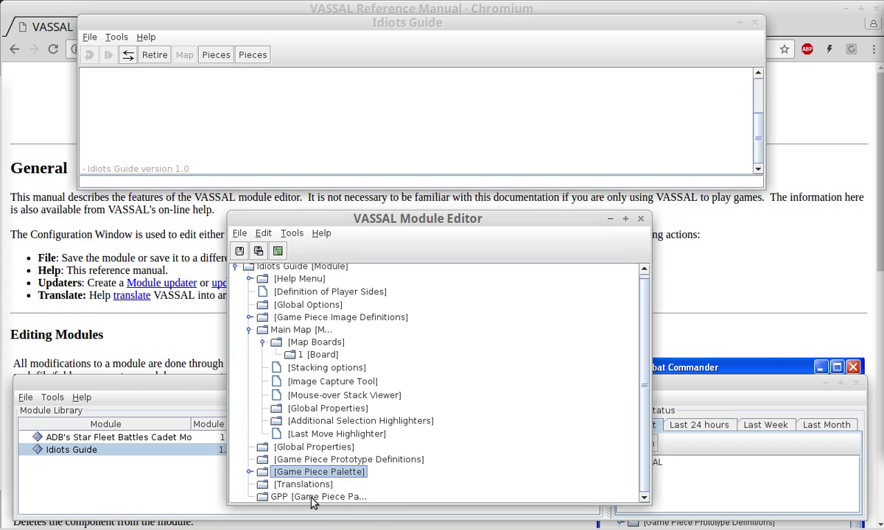
pyautogui.click(312, 498)
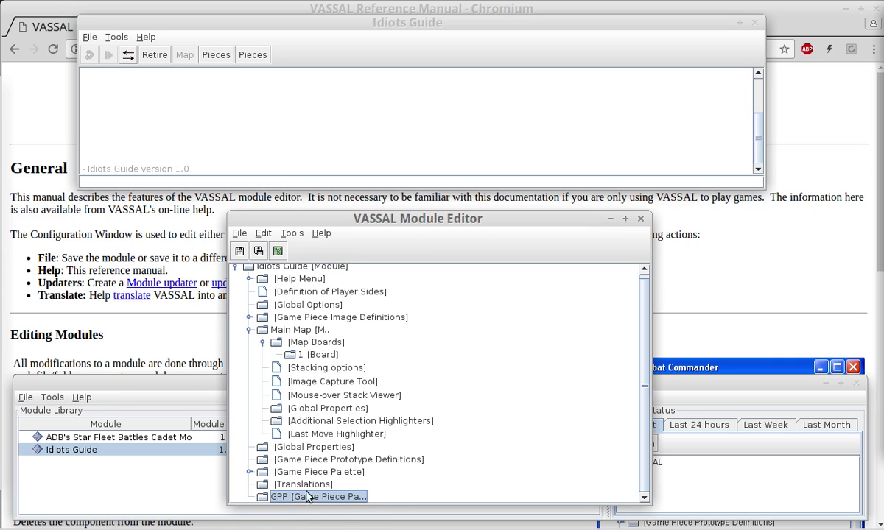
pyautogui.press('Delete')
pyautogui.press('Up')
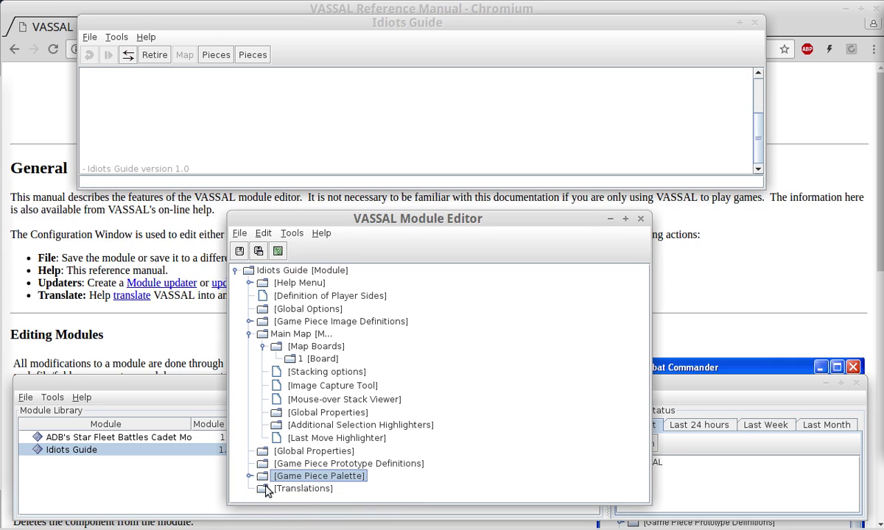
# Step: Expand the original Game Piece Palette and its tabbed panel to view the pieces and panels inside
pyautogui.click(250, 476)
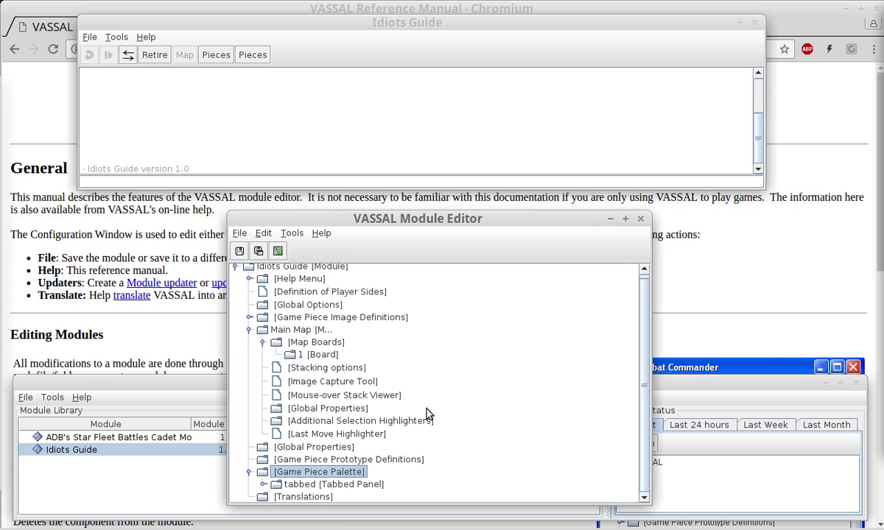
pyautogui.click(263, 485)
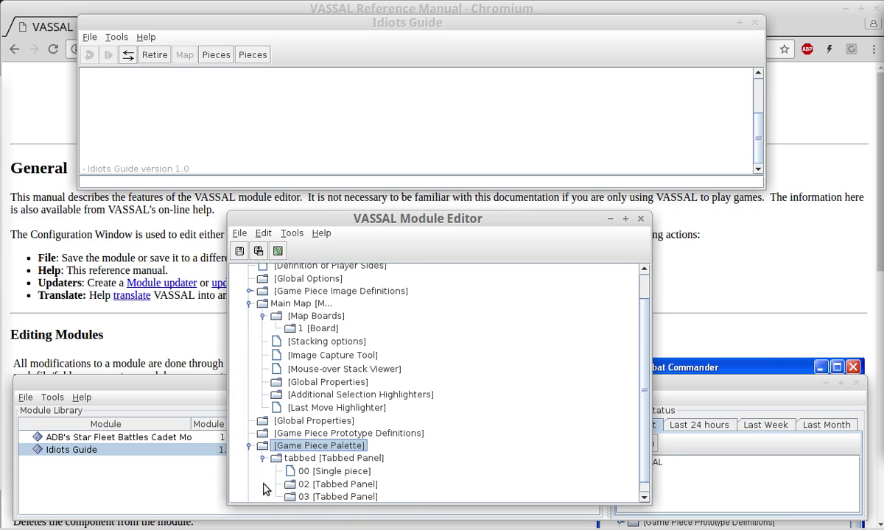
pyautogui.scroll(-1, 332, 424)
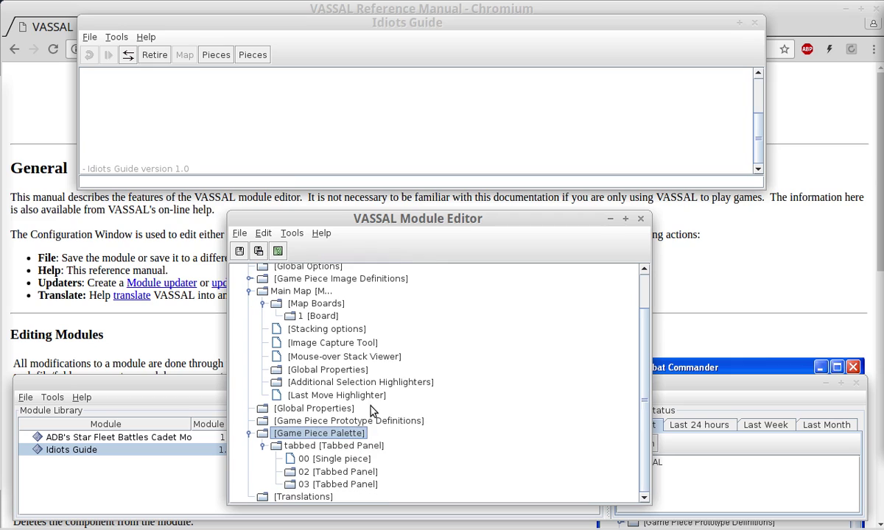
# Step: Show the piece palette in the Idiots Guide window and widen it to view the 00 piece
pyautogui.rightClick(335, 436)
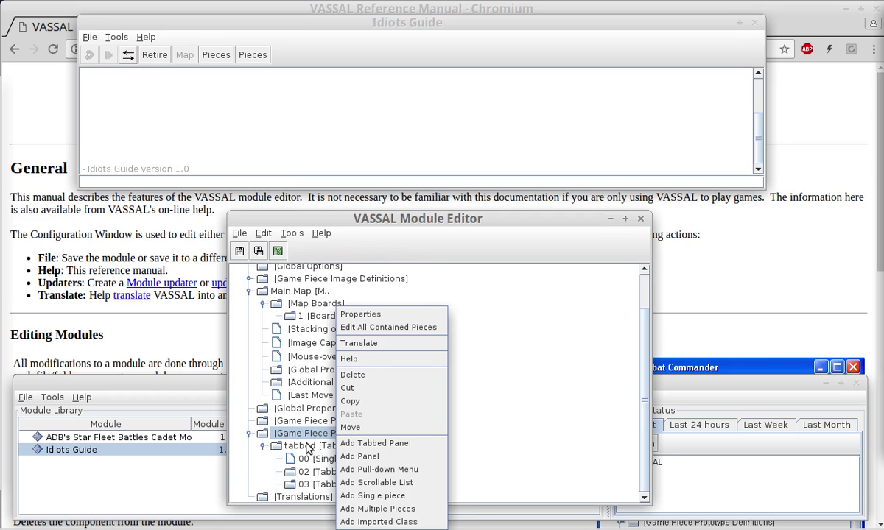
pyautogui.click(503, 174)
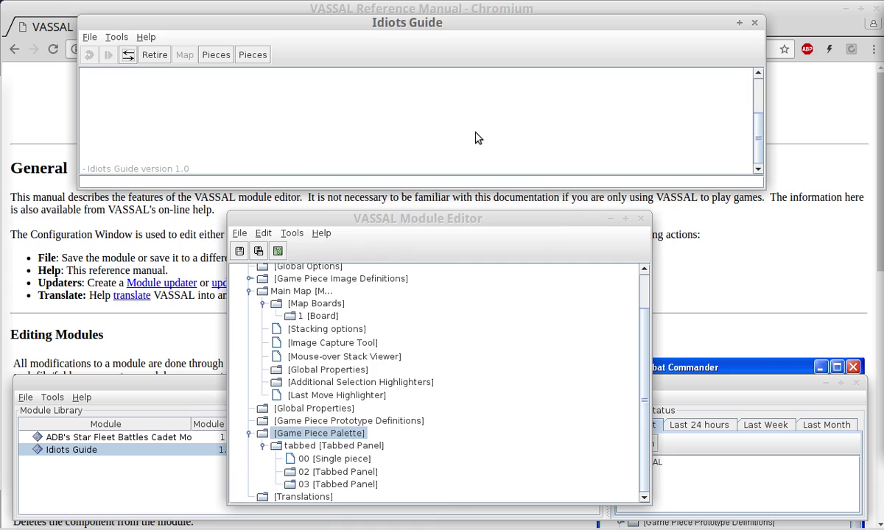
pyautogui.click(216, 55)
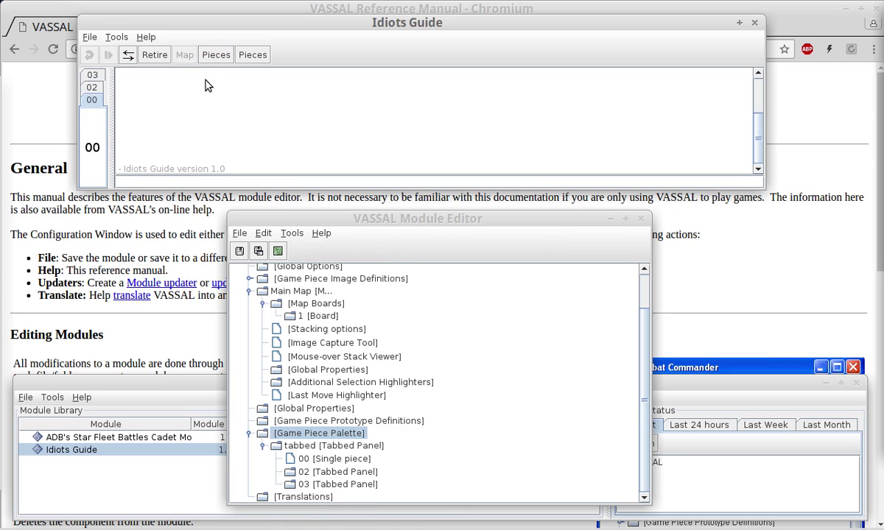
pyautogui.moveTo(111, 107); pyautogui.dragTo(217, 108)
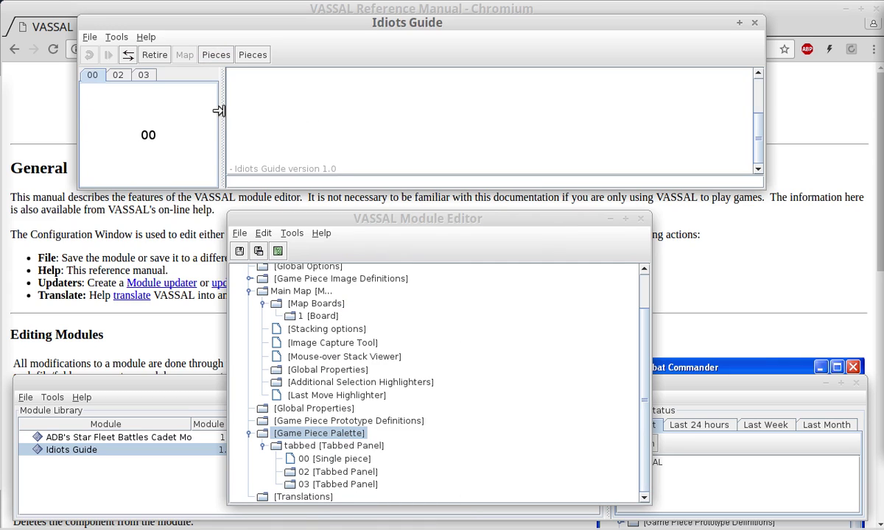
pyautogui.moveTo(148, 136); pyautogui.dragTo(138, 120)
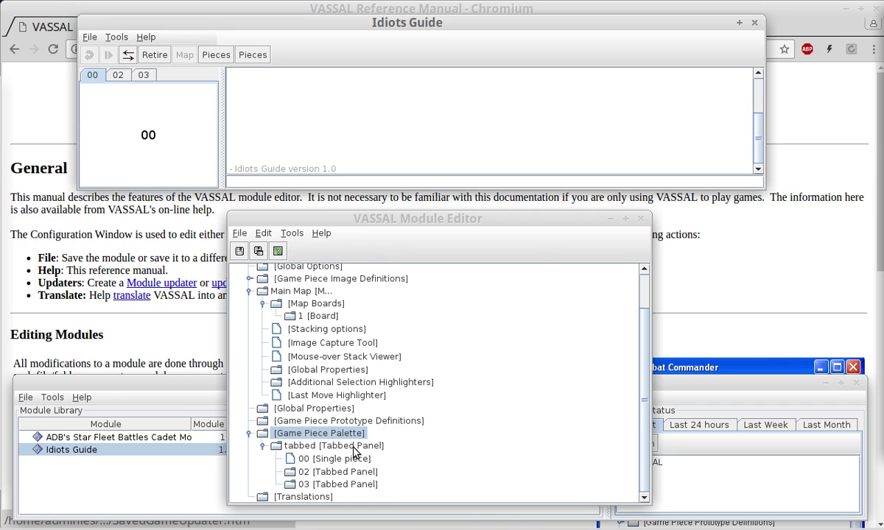
# Step: Review the component types that can be added to the Game Piece Palette, and hide the palette in the Idiots Guide window
pyautogui.rightClick(333, 435)
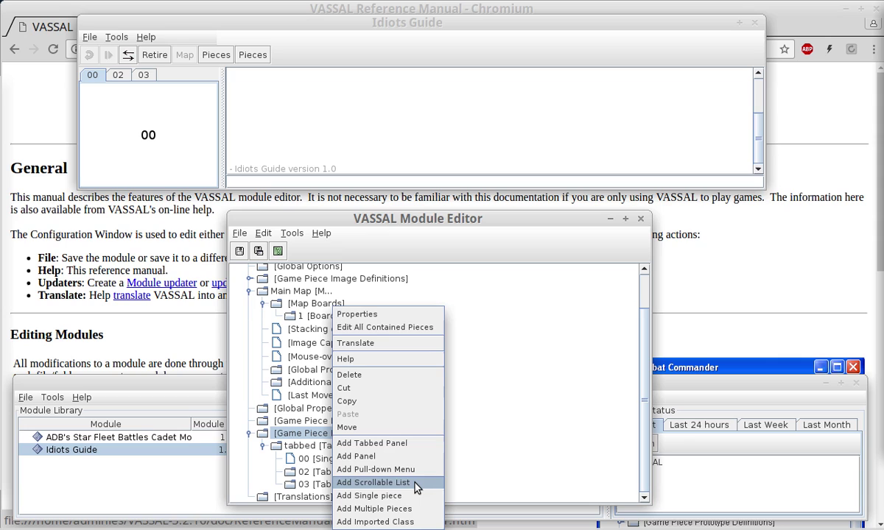
pyautogui.click(485, 364)
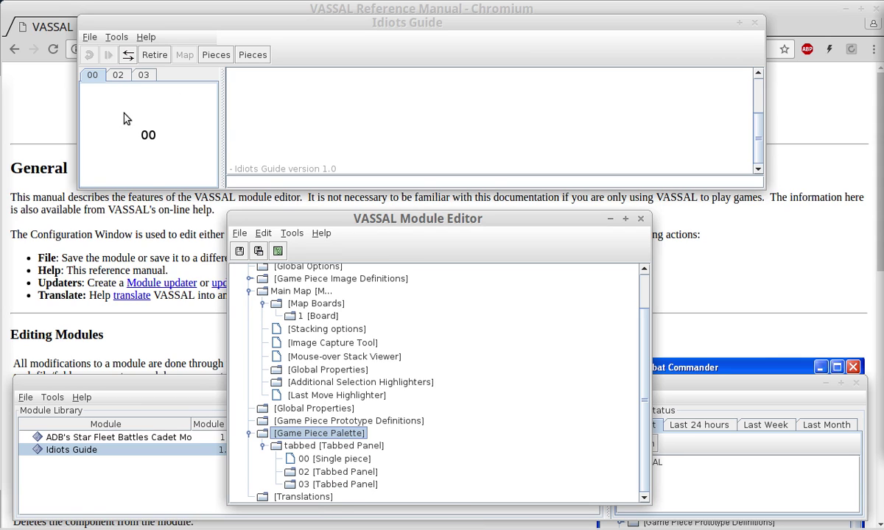
pyautogui.click(216, 54)
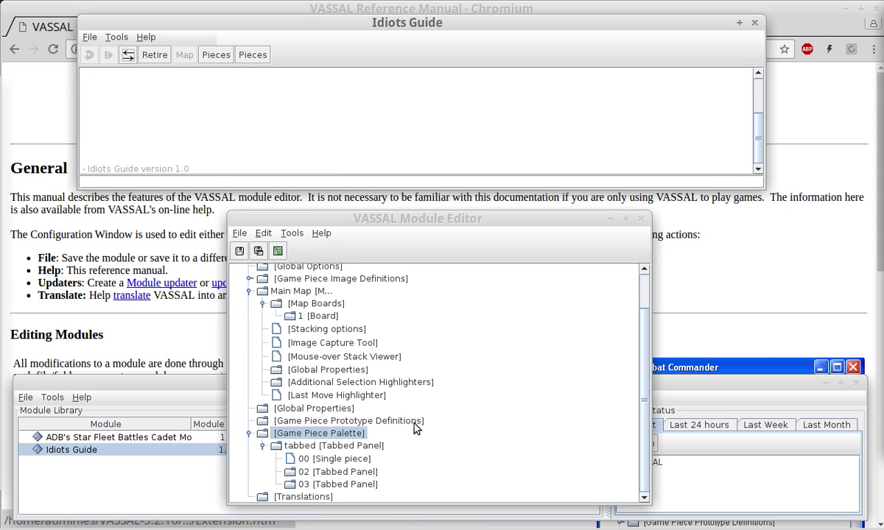
# Step: Reopen and widen the piece palette in the Idiots Guide window to compare its 02 and 00 tabs with the component tree
pyautogui.click(311, 447)
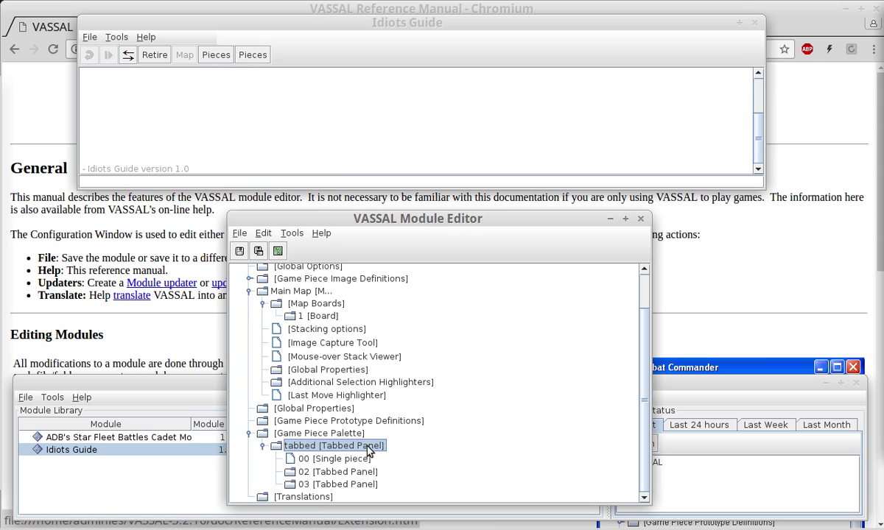
pyautogui.click(308, 484)
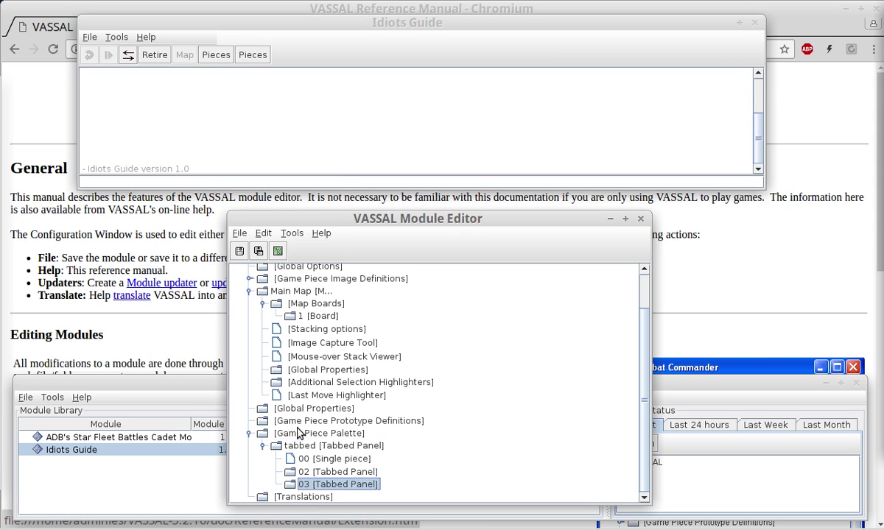
pyautogui.click(211, 59)
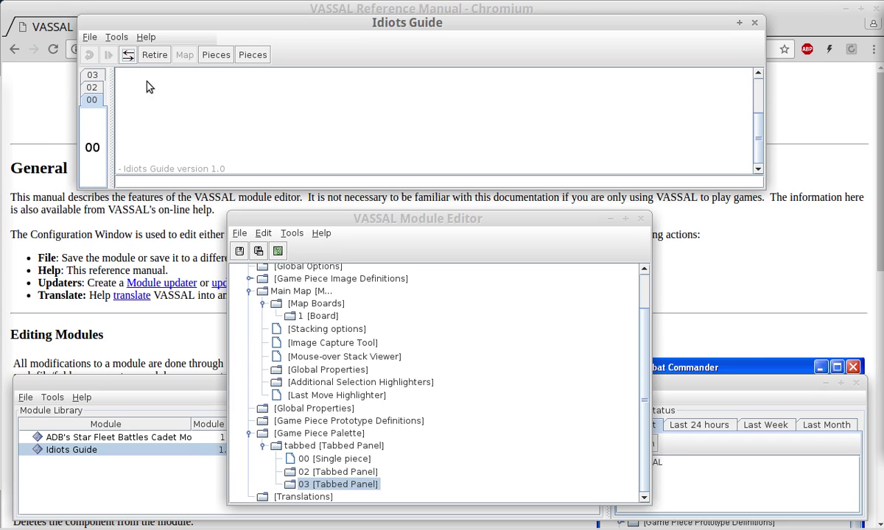
pyautogui.moveTo(105, 77); pyautogui.dragTo(211, 103)
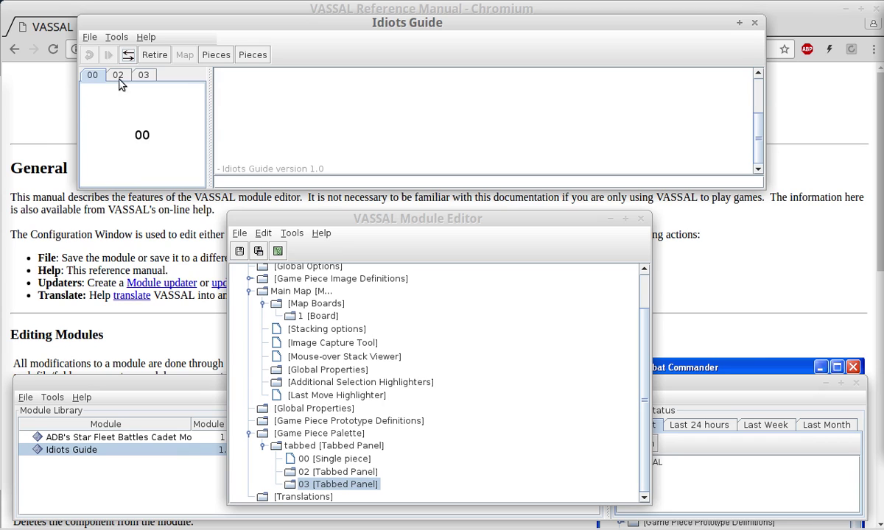
pyautogui.click(120, 76)
pyautogui.click(90, 76)
# Step: Copy the 00 single piece into the 02 and 03 tabbed panels
pyautogui.click(309, 456)
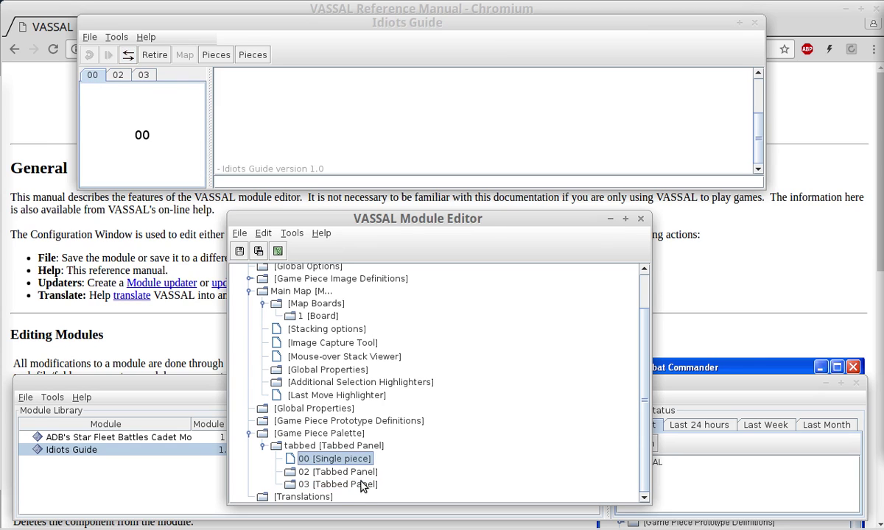
pyautogui.click(340, 472)
pyautogui.click(337, 484)
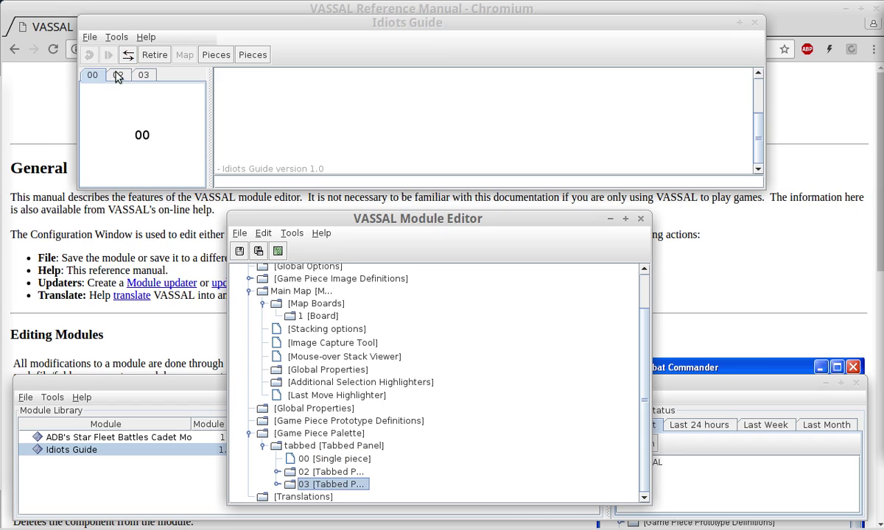
# Step: View the 02, 03 and 00 tabs of the piece palette to examine the piece shown in each
pyautogui.click(118, 74)
pyautogui.click(143, 75)
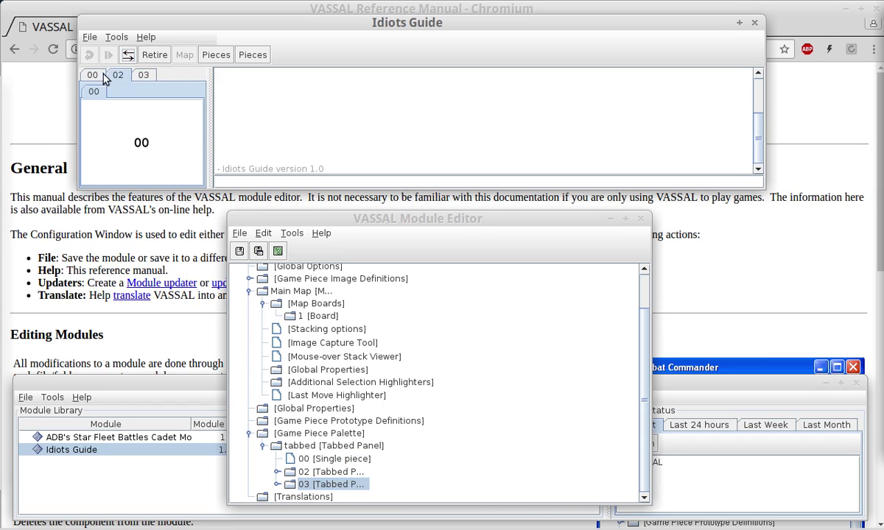
pyautogui.click(93, 76)
pyautogui.click(118, 76)
pyautogui.click(91, 76)
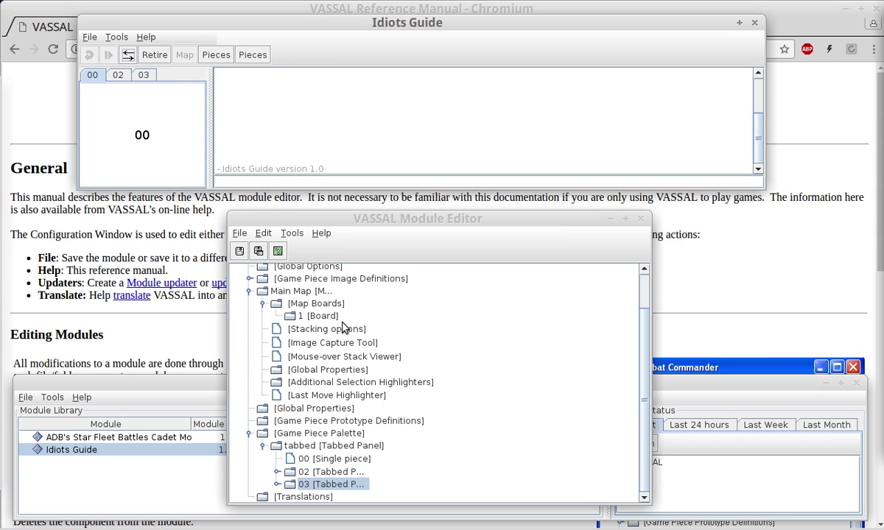
pyautogui.click(312, 459)
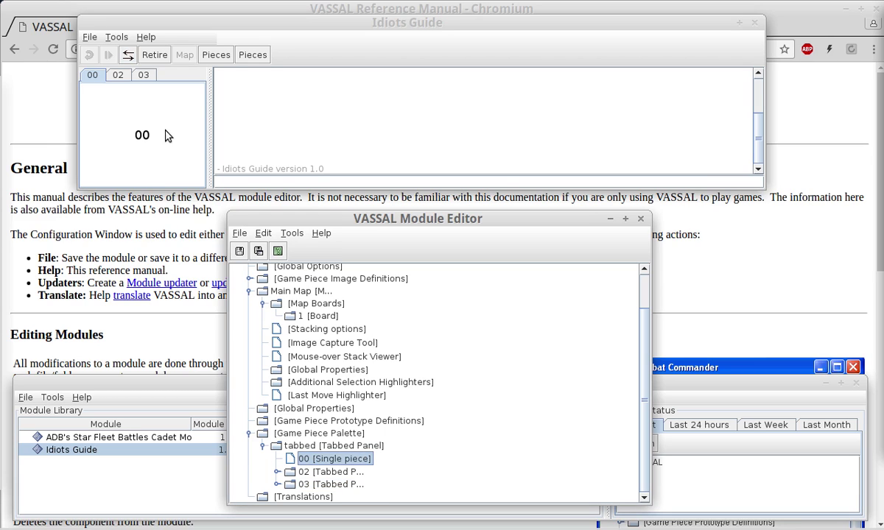
pyautogui.moveTo(144, 126); pyautogui.dragTo(140, 129)
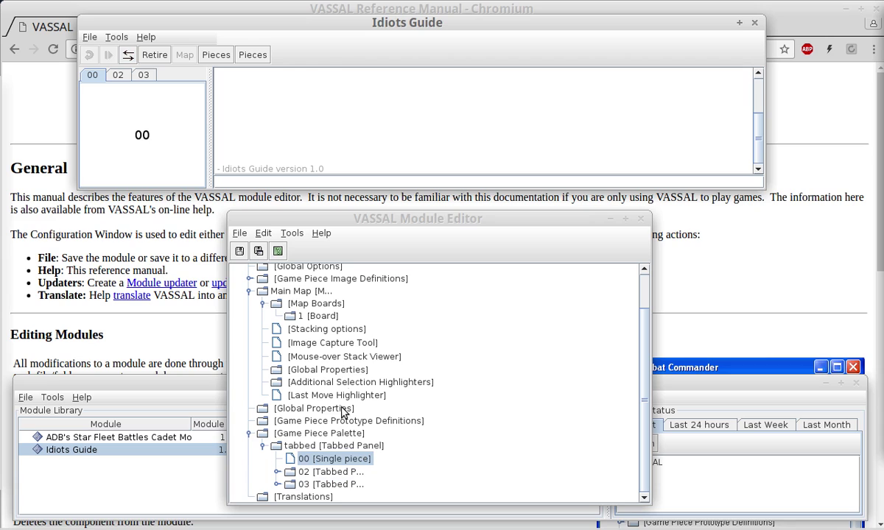
# Step: Delete the 03 and 02 tabbed panels, the 00 single piece and the tabbed panel from the Game Piece Palette
pyautogui.click(299, 484)
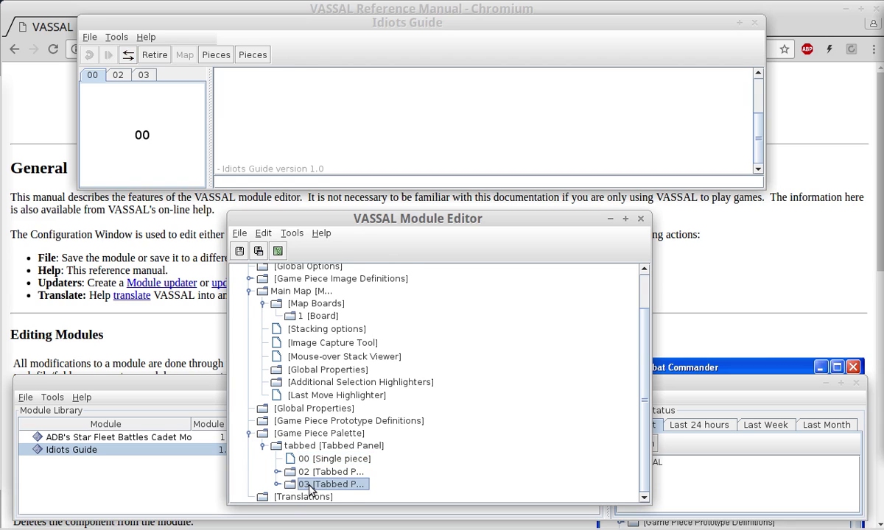
pyautogui.press('Delete')
pyautogui.click(312, 482)
pyautogui.press('Delete')
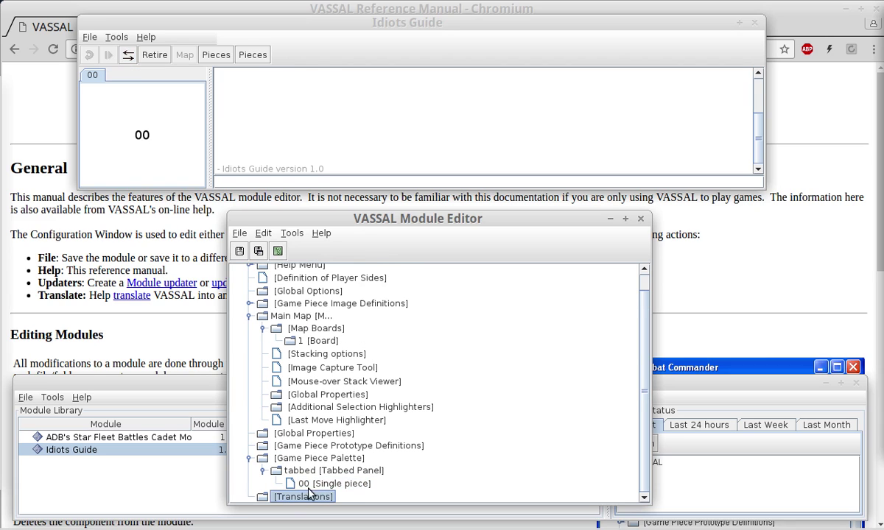
pyautogui.click(314, 485)
pyautogui.press('Delete')
pyautogui.click(291, 480)
pyautogui.press('Delete')
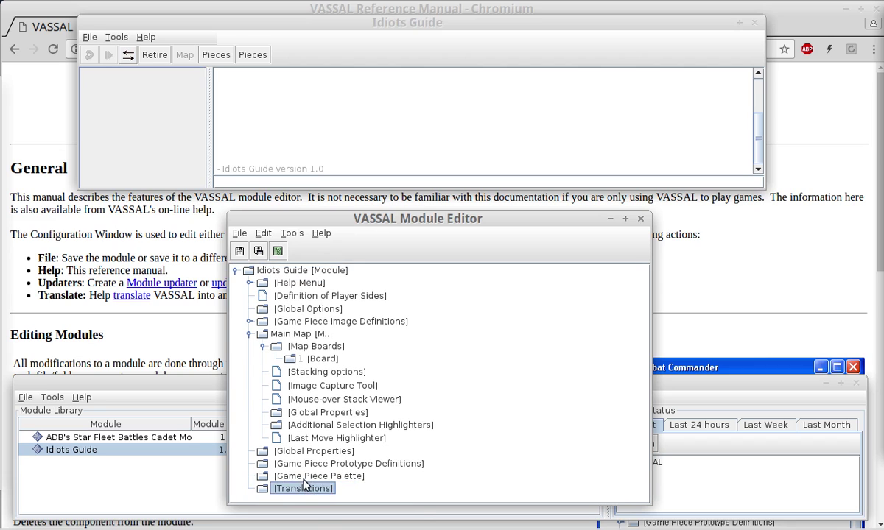
# Step: Add a pull-down menu named pdm to the Game Piece Palette
pyautogui.rightClick(304, 483)
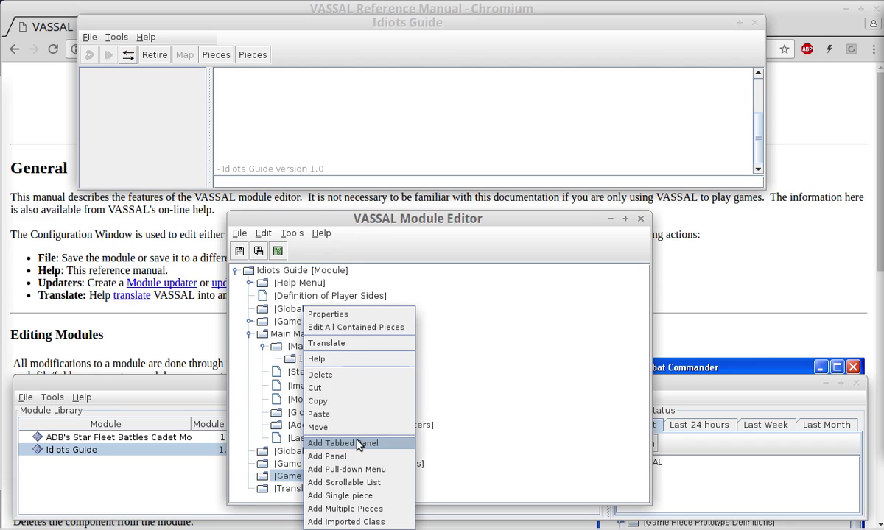
pyautogui.click(378, 472)
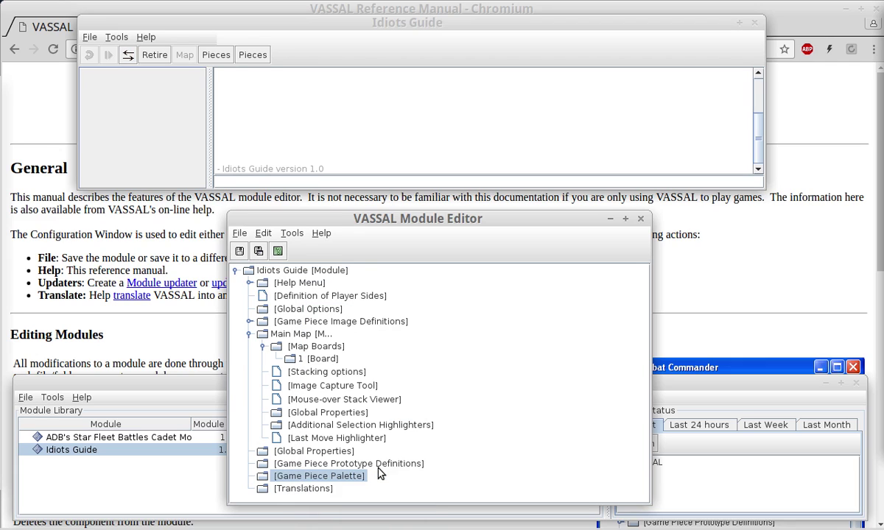
pyautogui.write('pdm')
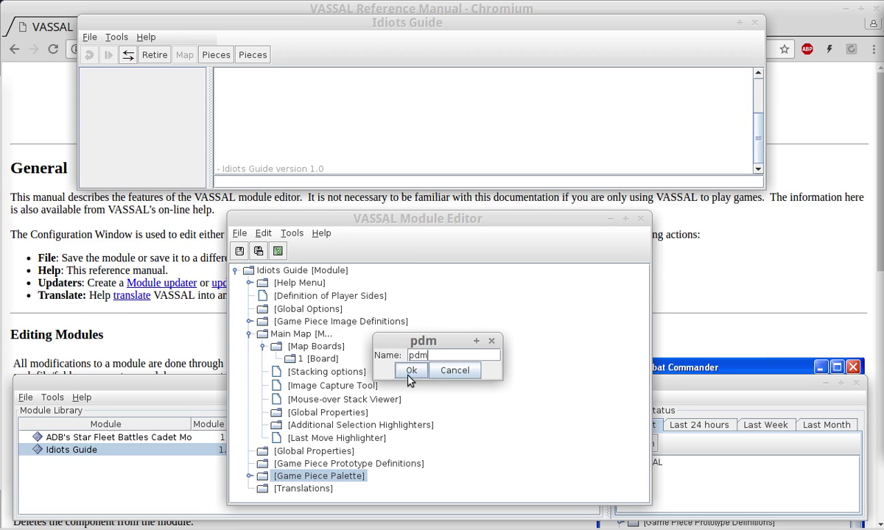
pyautogui.click(410, 372)
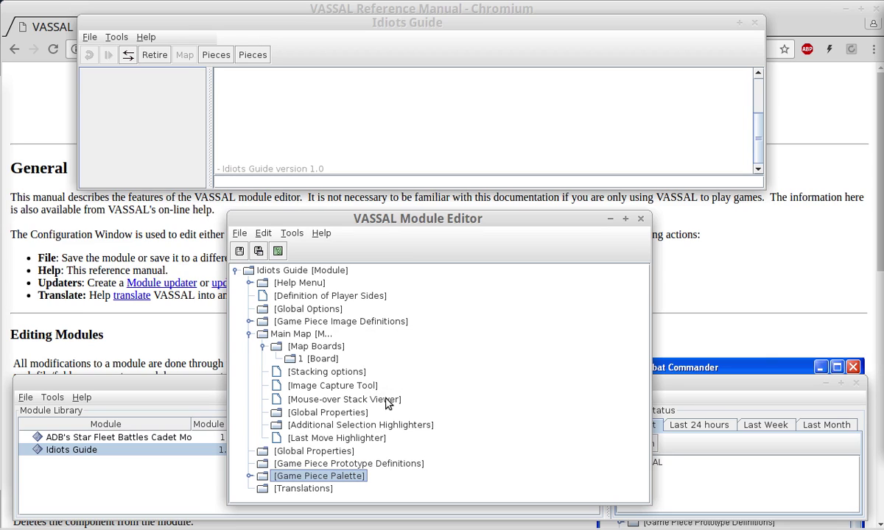
# Step: Paste the 00 single piece into the pdm pull-down menu and expand the menu in the component tree
pyautogui.click(249, 476)
pyautogui.click(307, 490)
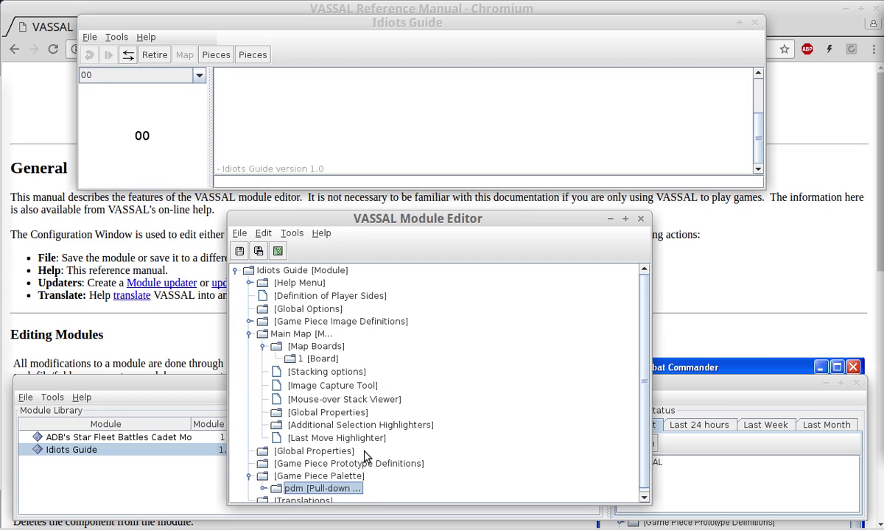
pyautogui.scroll(-1, 361, 398)
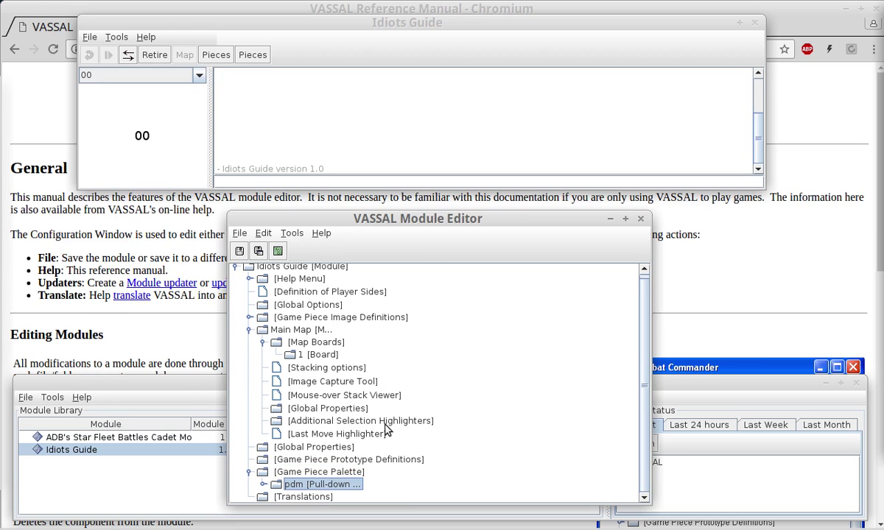
pyautogui.click(263, 484)
pyautogui.click(322, 497)
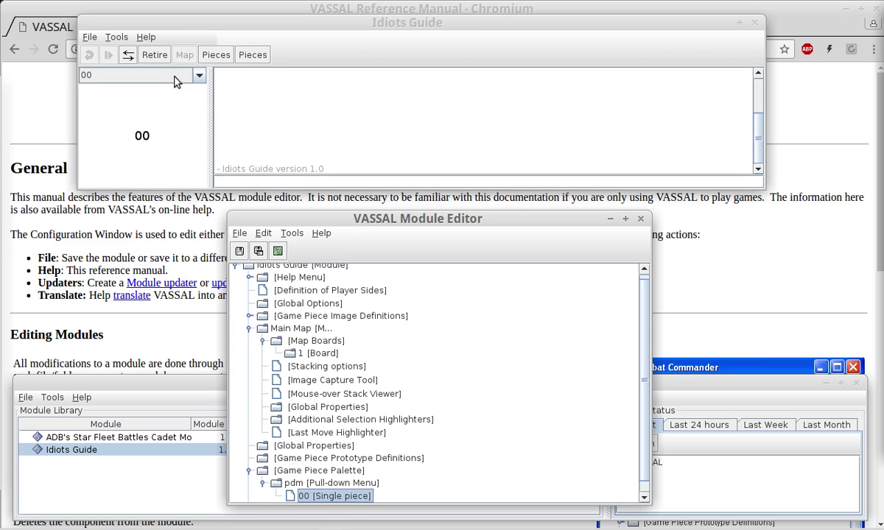
# Step: Toggle and resize the piece palette in the Idiots Guide window to examine the pull-down list and its 00 piece
pyautogui.click(215, 55)
pyautogui.click(215, 55)
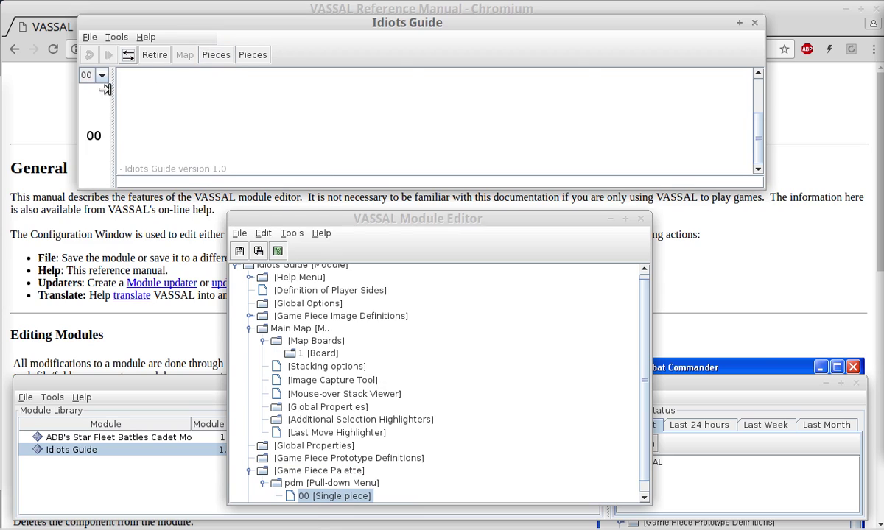
pyautogui.moveTo(105, 89); pyautogui.dragTo(75, 122)
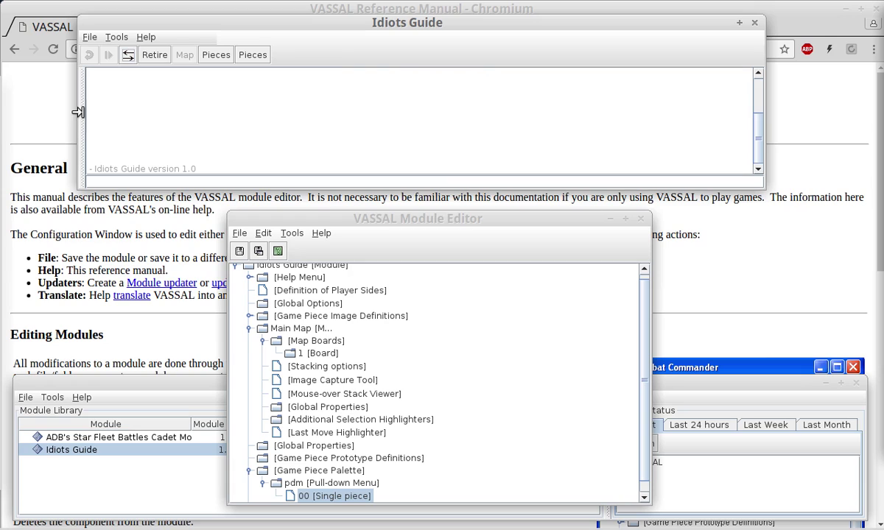
pyautogui.click(215, 55)
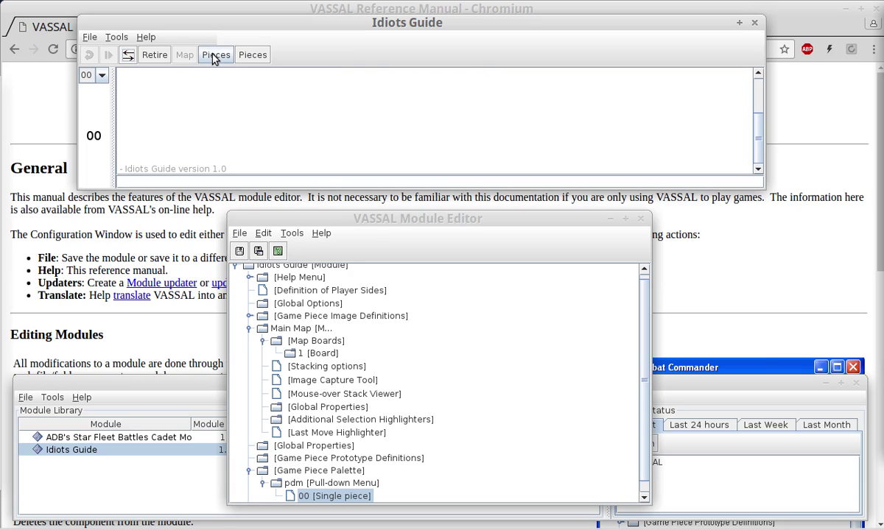
pyautogui.moveTo(116, 87); pyautogui.dragTo(211, 108)
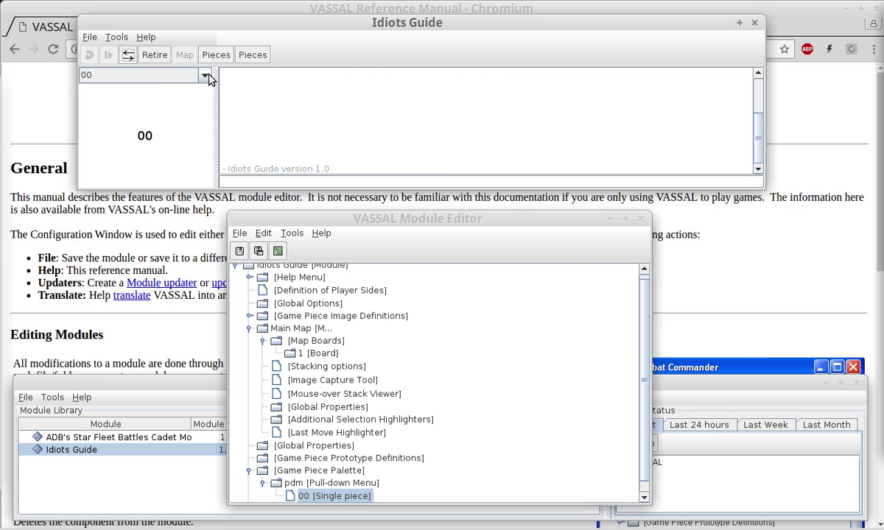
pyautogui.click(209, 79)
pyautogui.click(83, 74)
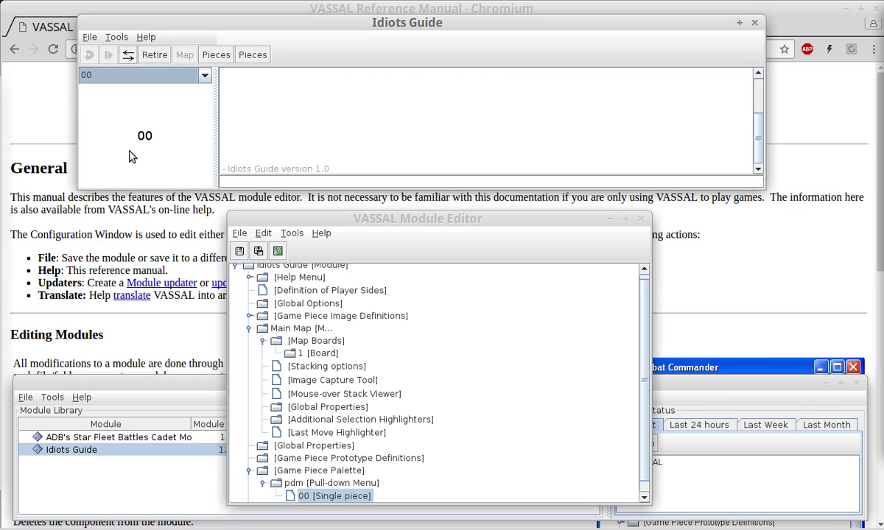
pyautogui.moveTo(143, 140); pyautogui.dragTo(173, 131)
# Step: Add a single piece to the pdm pull-down menu, using the 01.png image for its Basic Piece trait
pyautogui.scroll(-1, 352, 414)
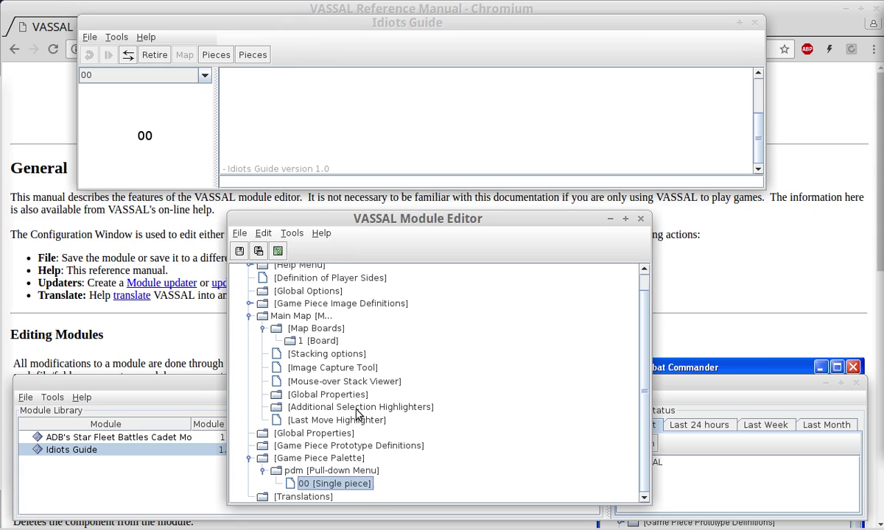
pyautogui.click(329, 471)
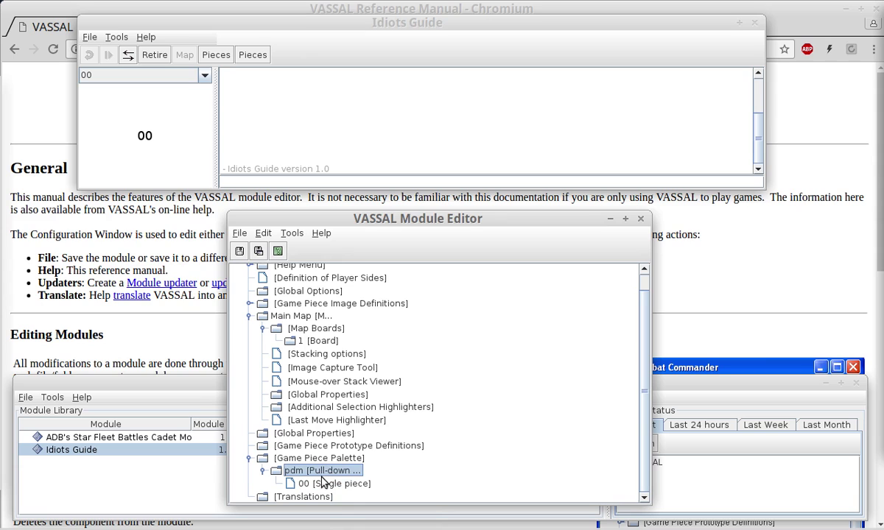
pyautogui.rightClick(324, 461)
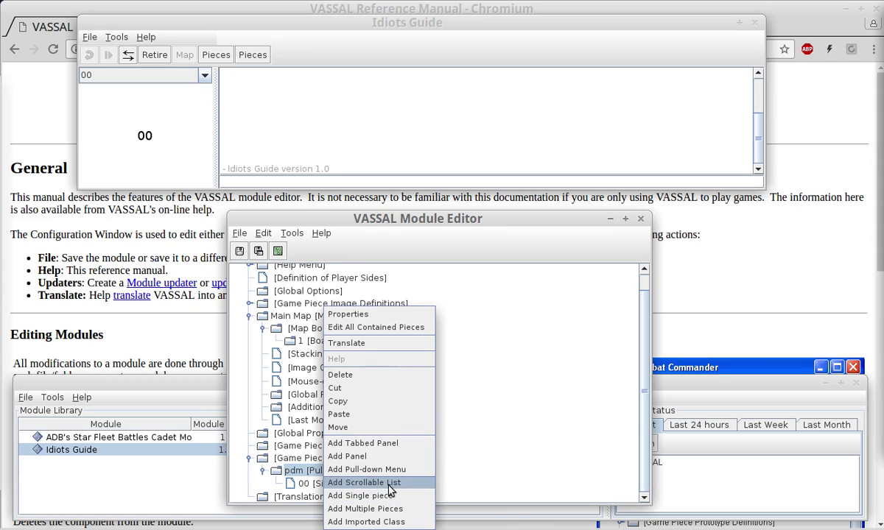
pyautogui.click(388, 495)
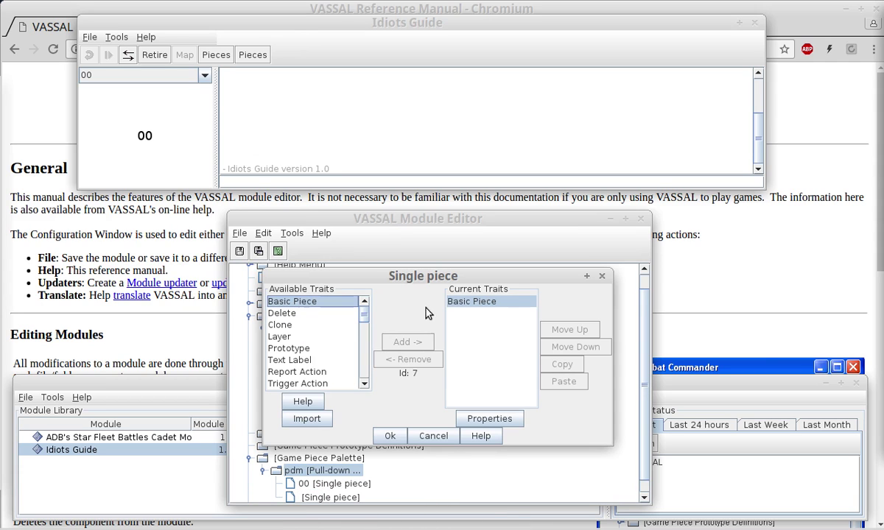
pyautogui.doubleClick(463, 303)
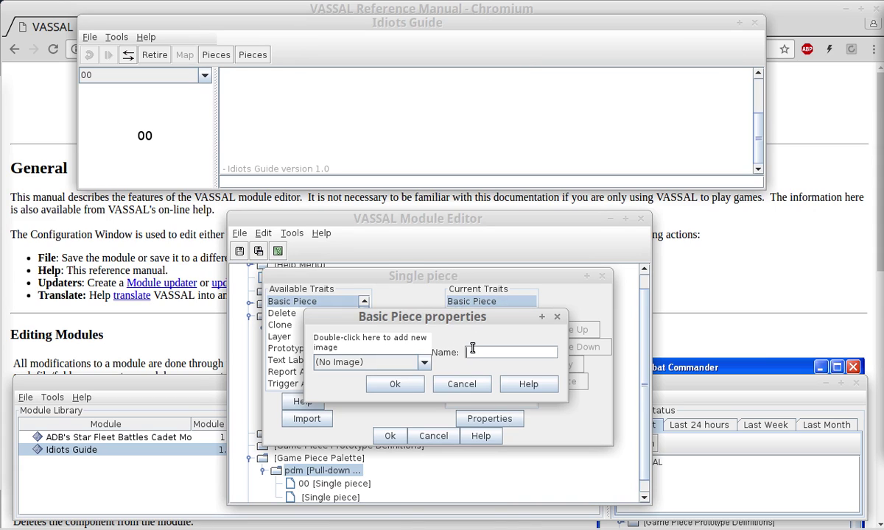
pyautogui.doubleClick(421, 344)
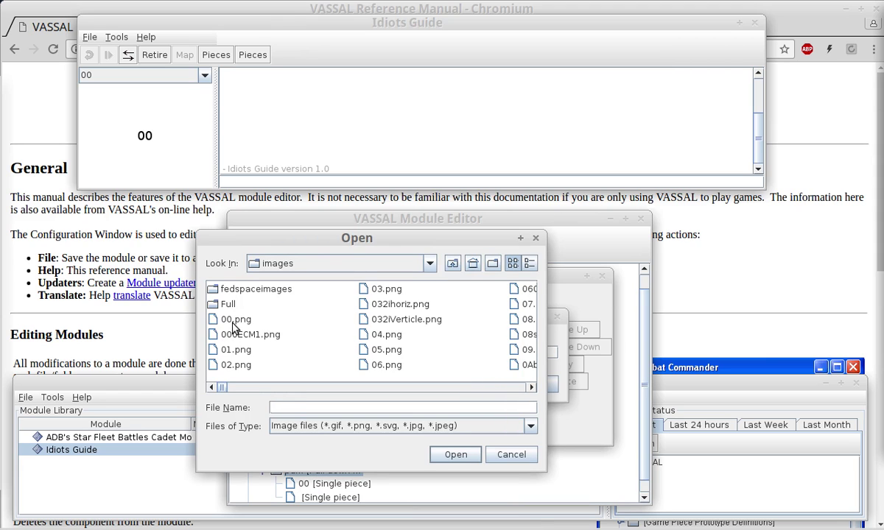
pyautogui.doubleClick(221, 347)
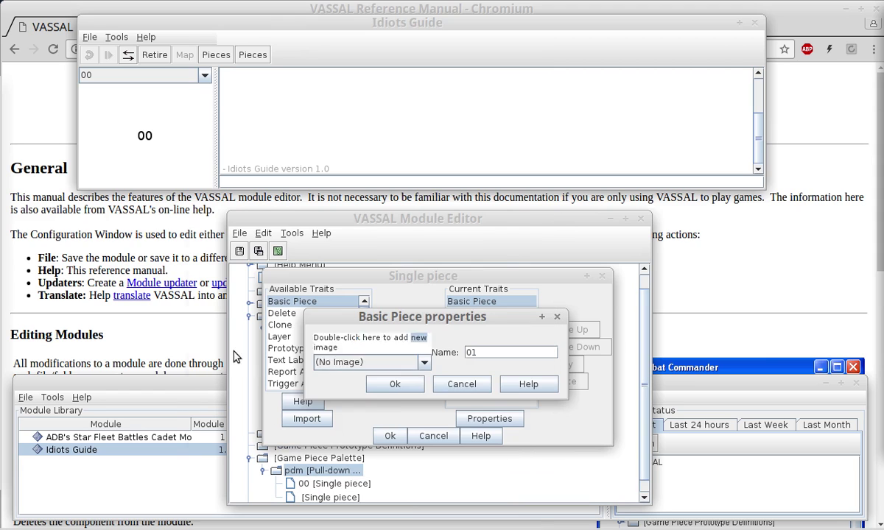
pyautogui.click(394, 383)
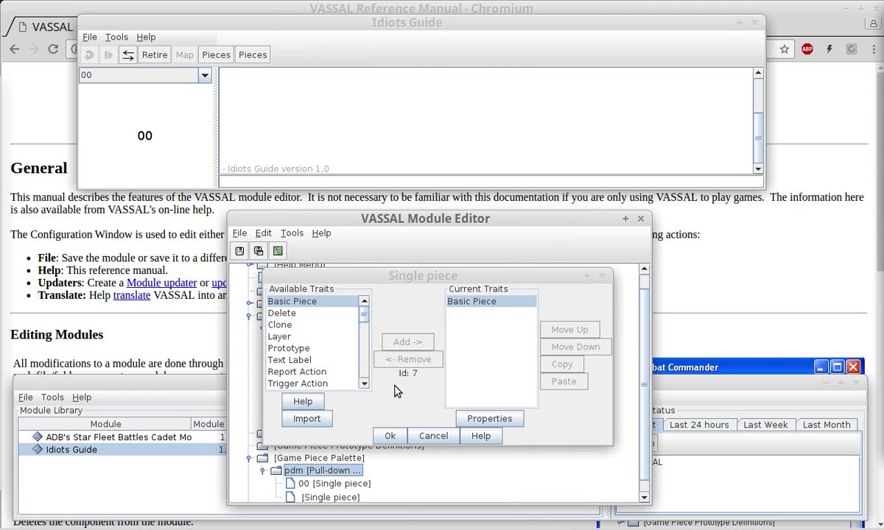
pyautogui.click(391, 437)
pyautogui.scroll(-1, 424, 463)
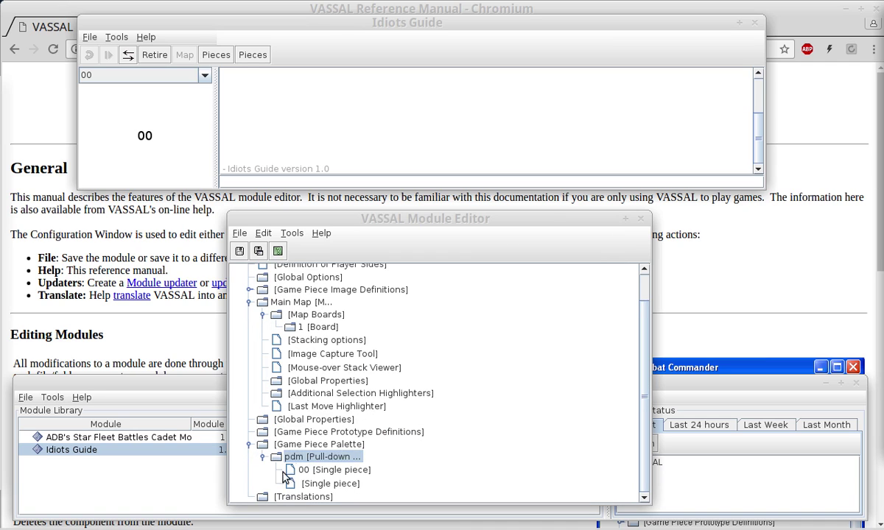
# Step: Compare the 00 and 01 pieces in the component tree and switch between them in the Idiots Guide palette's pull-down list
pyautogui.click(314, 473)
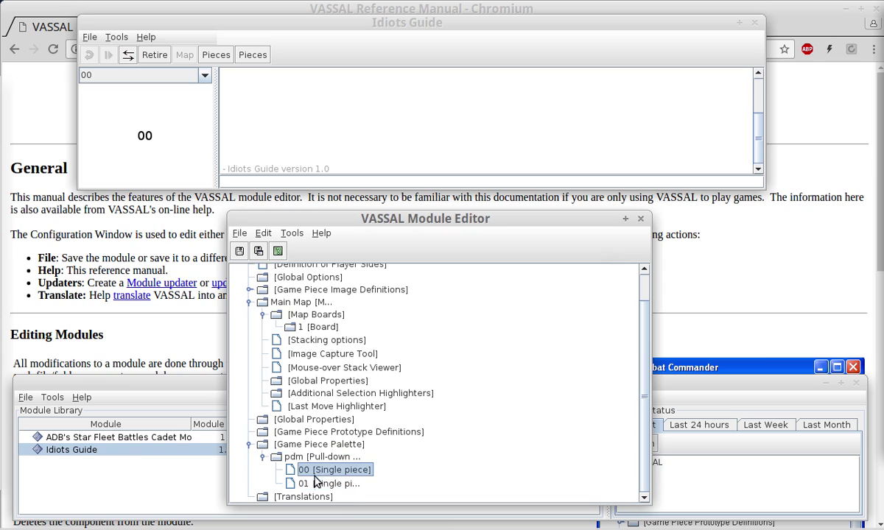
pyautogui.click(335, 484)
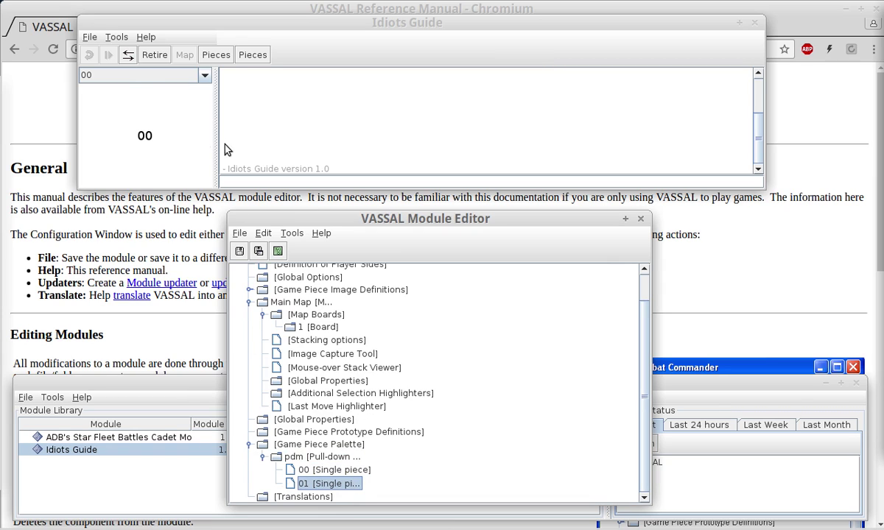
pyautogui.click(130, 76)
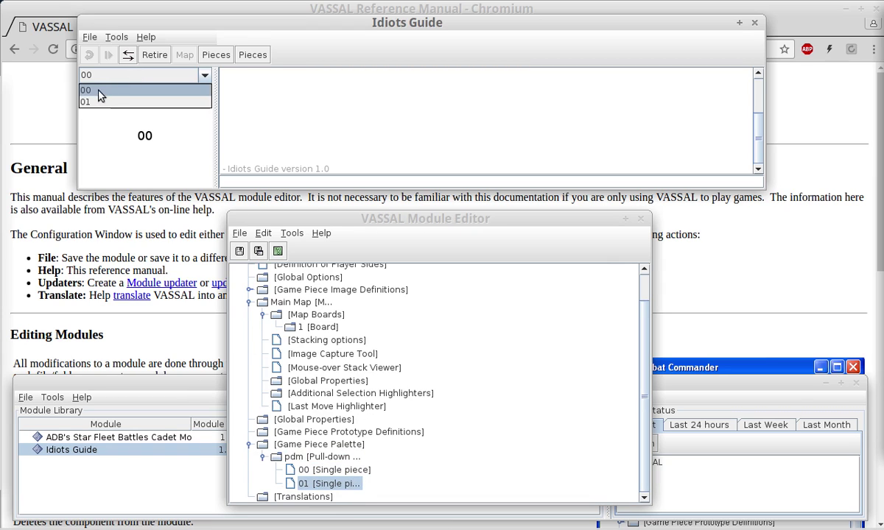
pyautogui.click(103, 102)
pyautogui.click(103, 79)
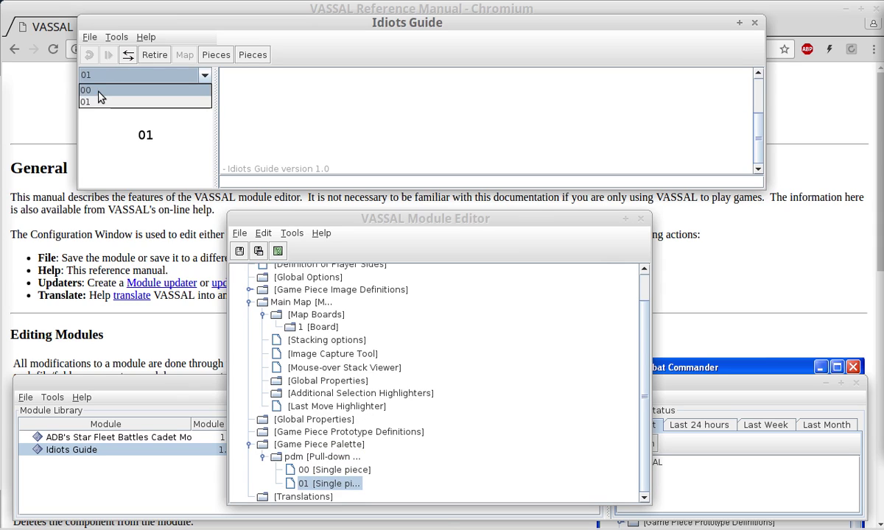
pyautogui.click(95, 89)
pyautogui.click(93, 88)
pyautogui.click(94, 91)
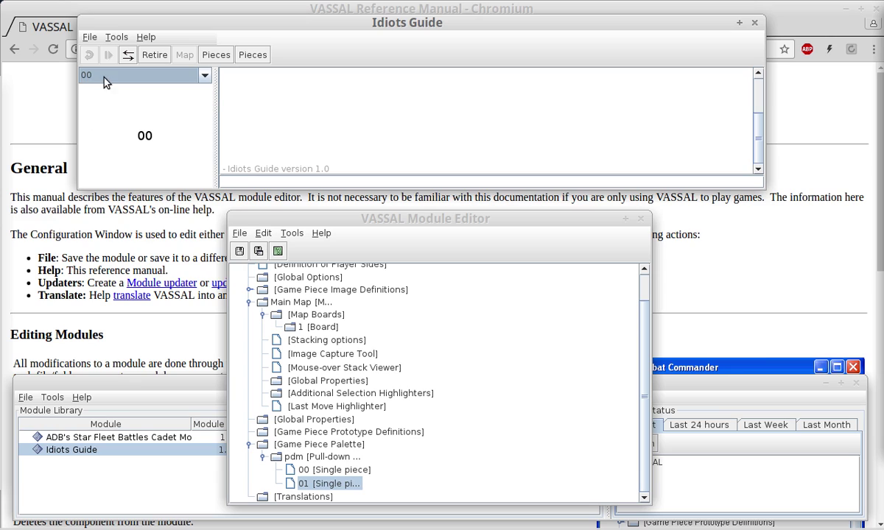
pyautogui.click(90, 78)
pyautogui.click(95, 97)
# Step: Examine the Load Multiple Pieces dialog and its piece template for the Game Piece Palette, then cancel both
pyautogui.click(335, 471)
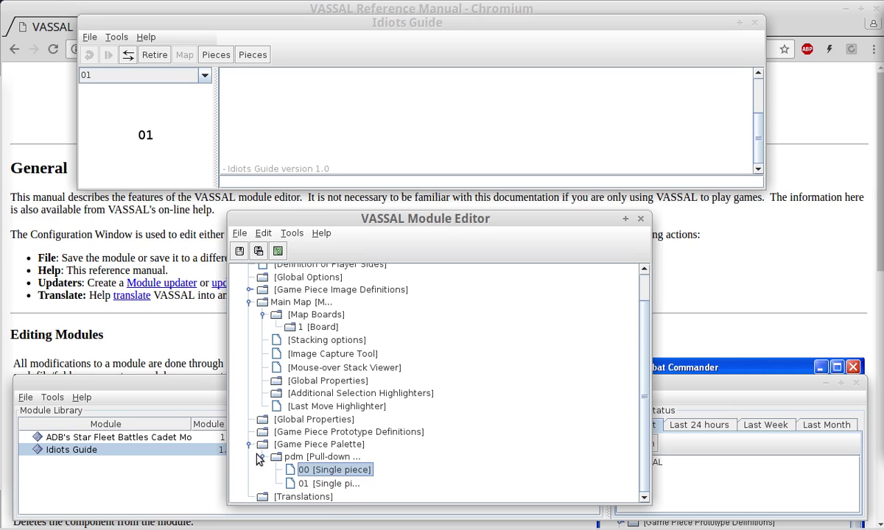
pyautogui.click(298, 445)
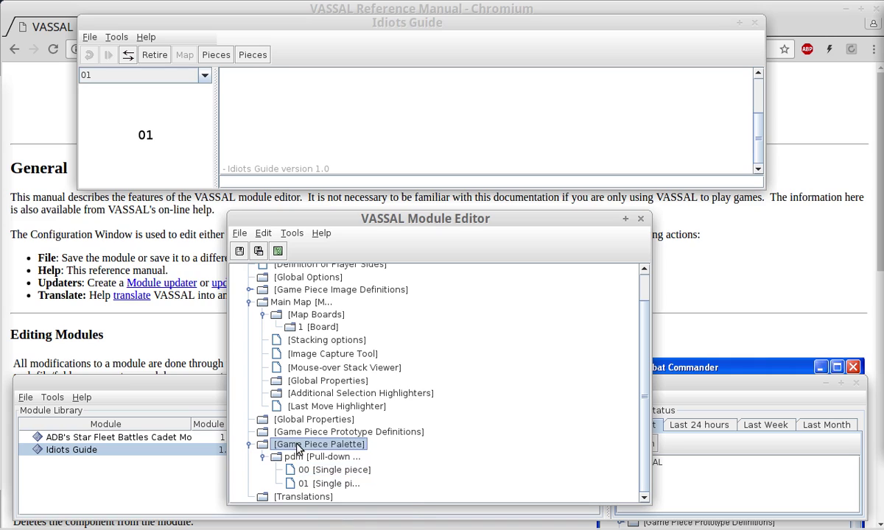
pyautogui.rightClick(297, 447)
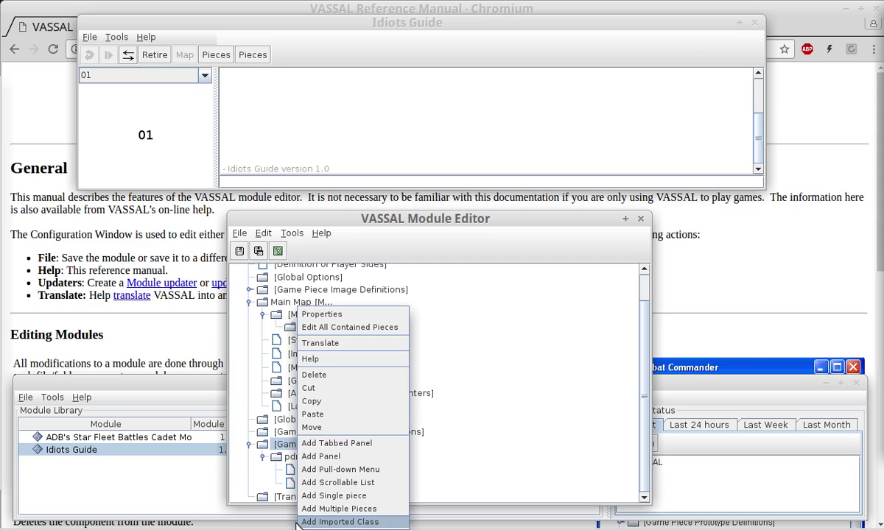
pyautogui.click(340, 508)
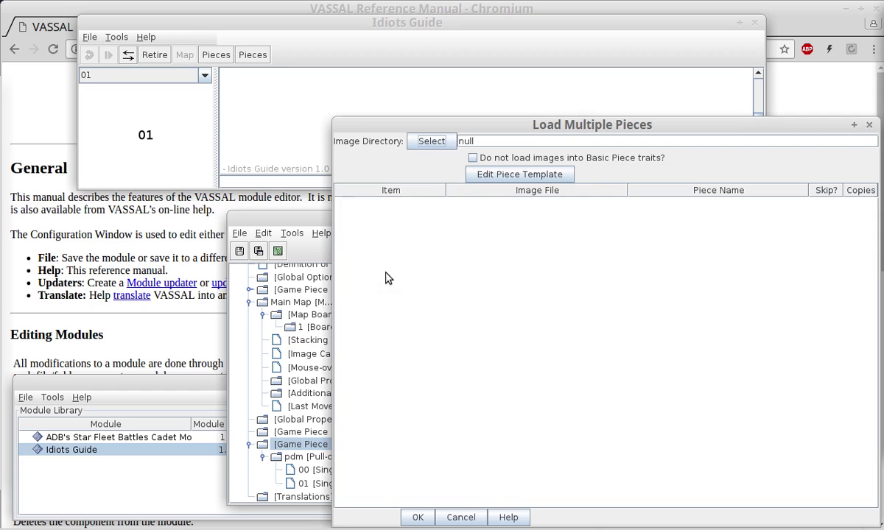
pyautogui.moveTo(433, 122); pyautogui.dragTo(346, 59)
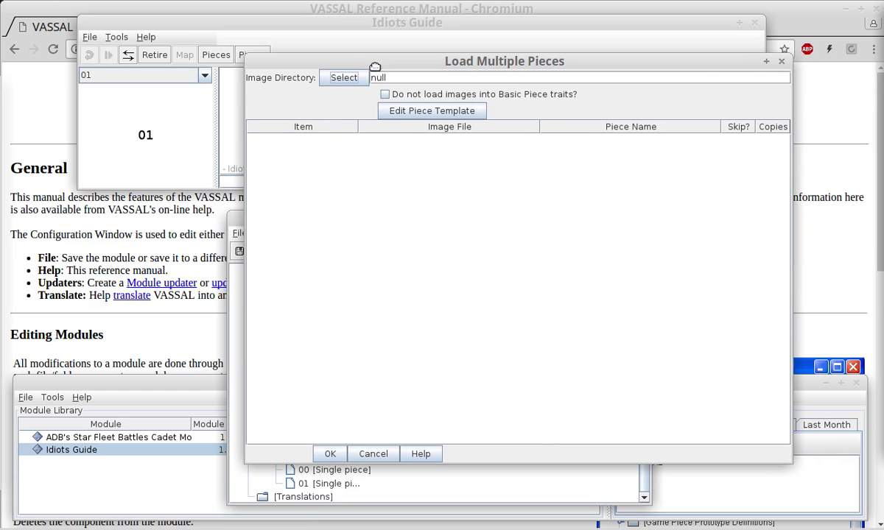
pyautogui.click(431, 111)
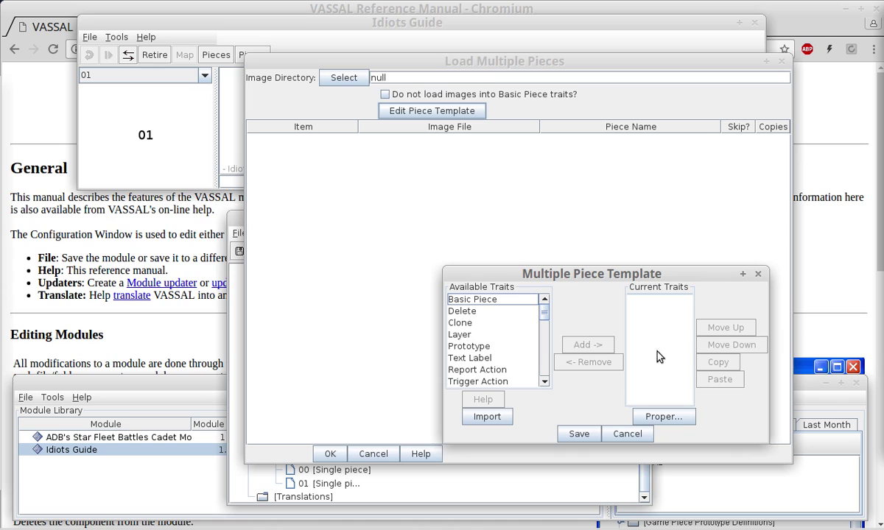
pyautogui.click(618, 436)
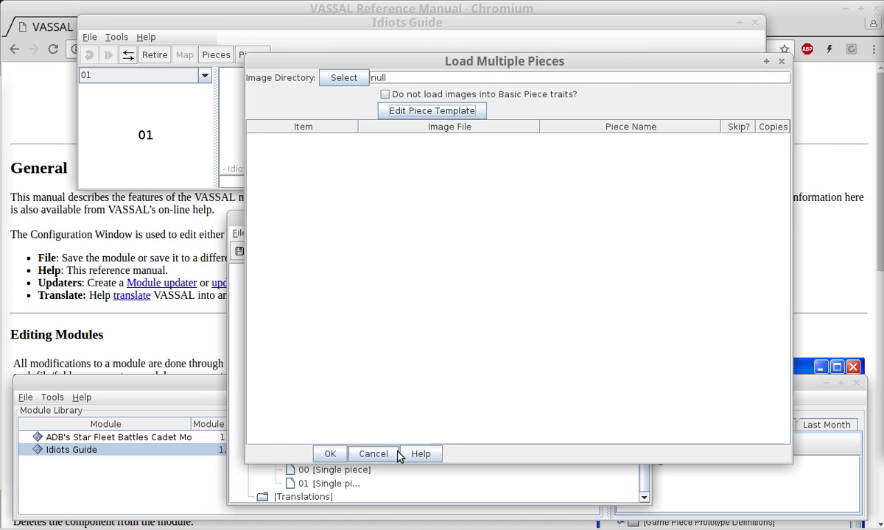
pyautogui.click(385, 455)
# Step: Examine the full list of available traits in the 00 piece's properties and cancel without changing the piece
pyautogui.doubleClick(331, 472)
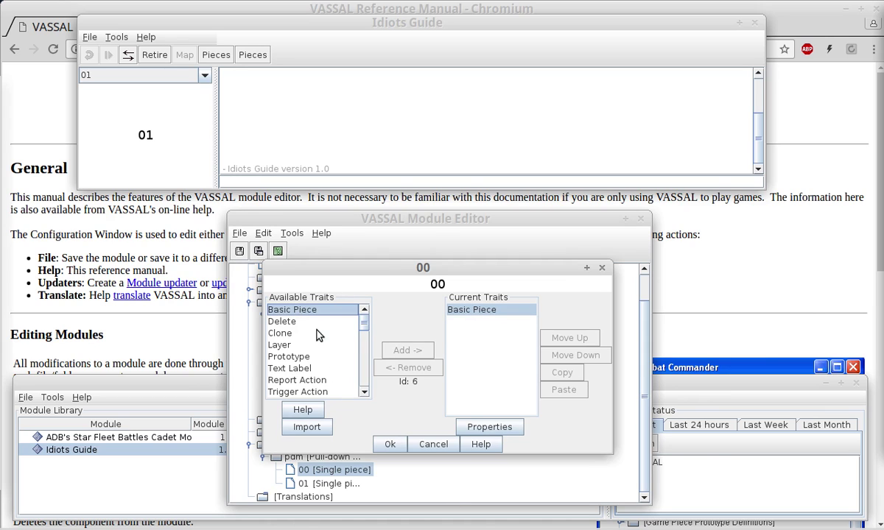
pyautogui.click(306, 357)
pyautogui.moveTo(361, 327); pyautogui.dragTo(357, 400)
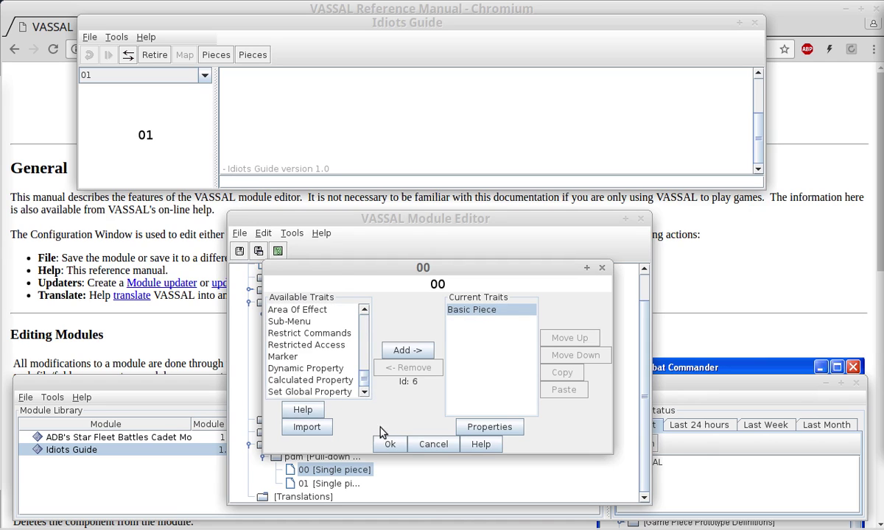
pyautogui.click(430, 445)
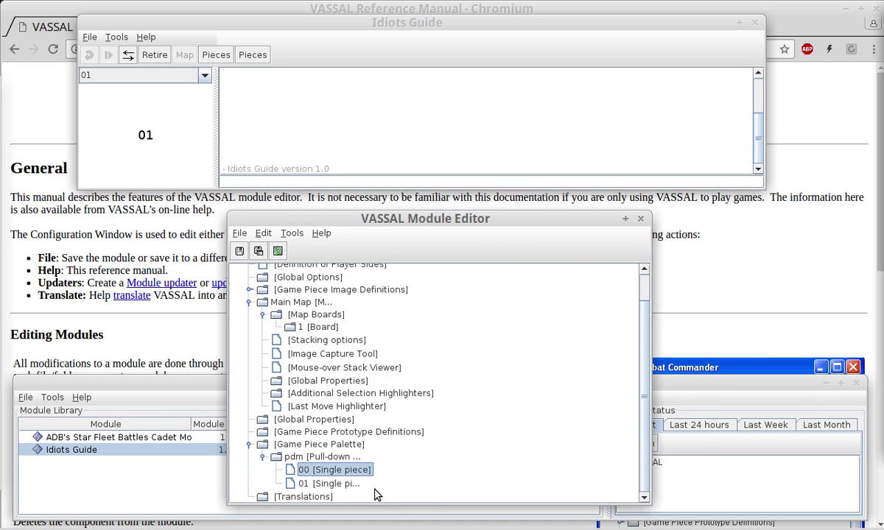
# Step: Review the editing commands and sub-component types offered for the Game Piece Palette
pyautogui.click(287, 457)
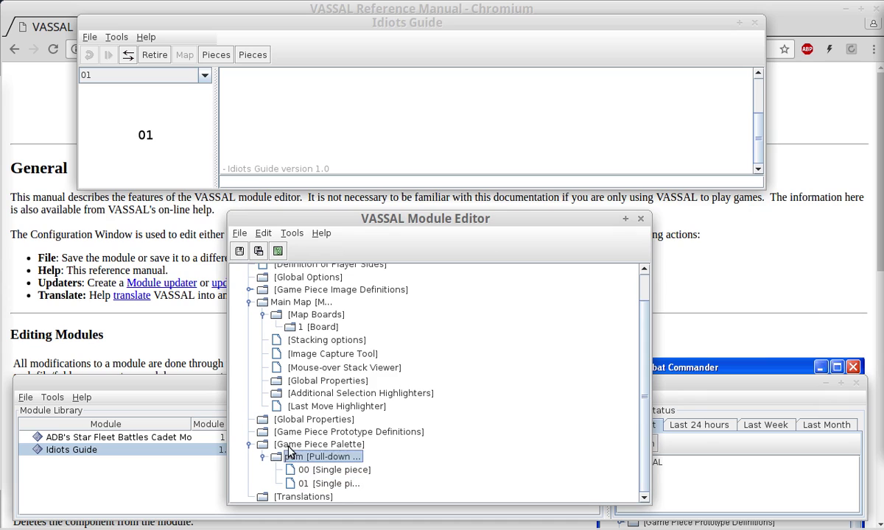
pyautogui.click(289, 447)
pyautogui.rightClick(289, 451)
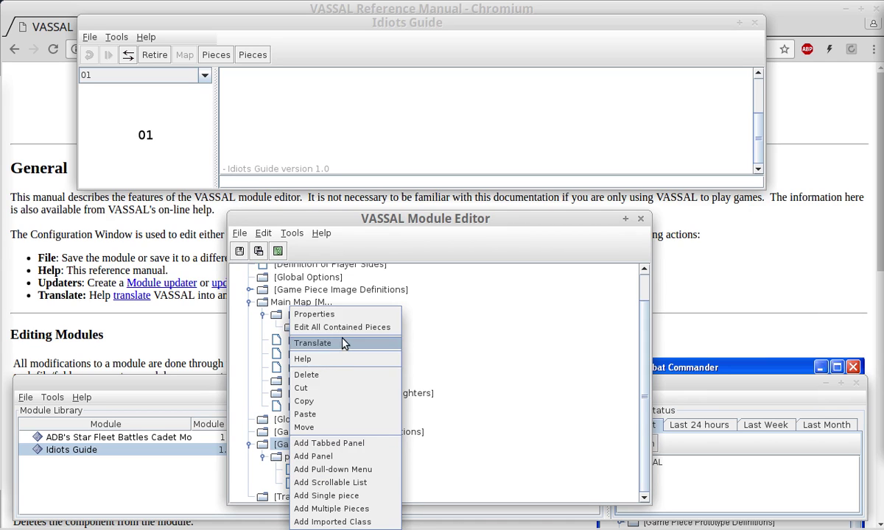
pyautogui.click(453, 462)
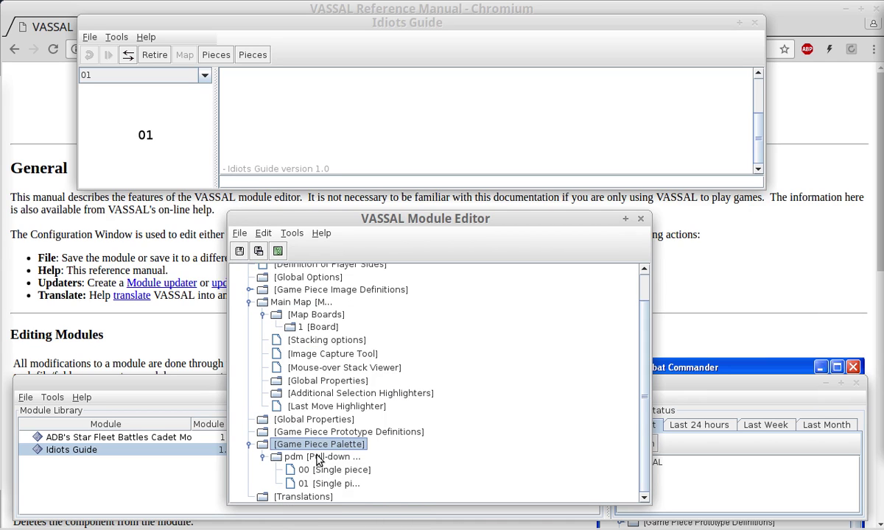
pyautogui.rightClick(326, 453)
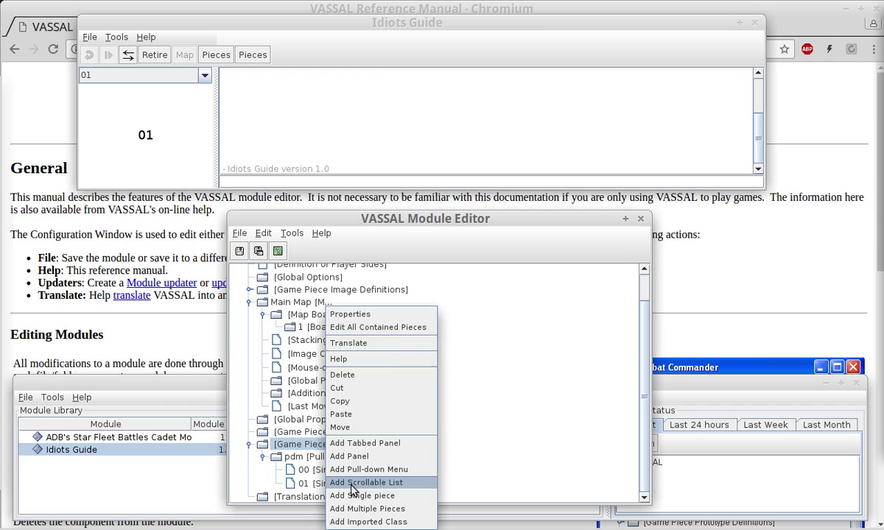
pyautogui.click(437, 423)
# Step: Review the component types that can be added to the Idiots Guide module itself
pyautogui.click(294, 457)
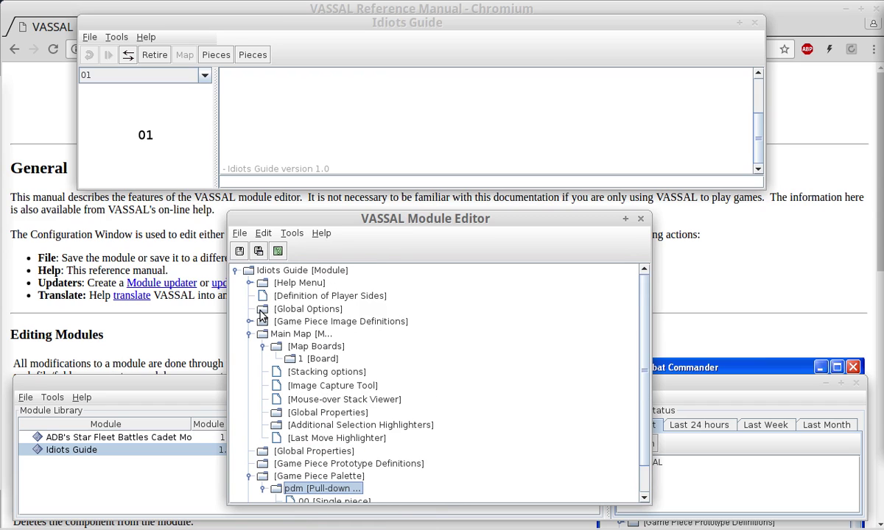
pyautogui.click(270, 271)
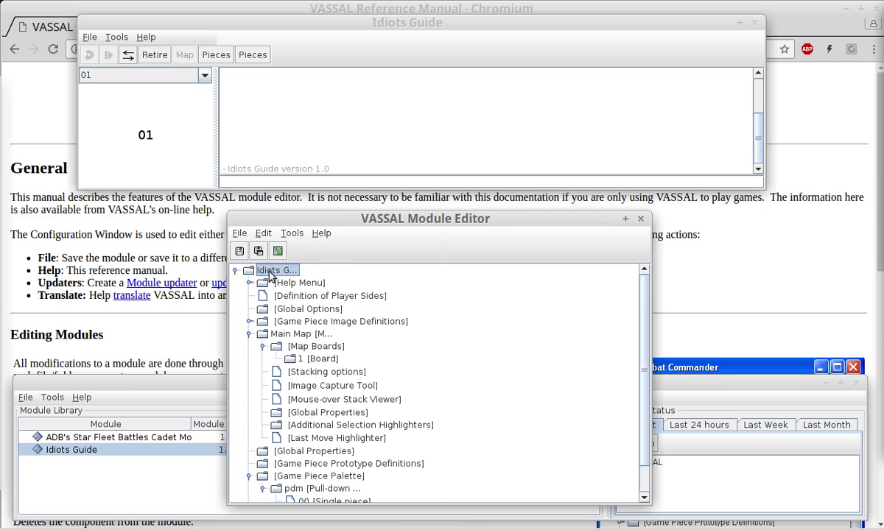
pyautogui.rightClick(269, 271)
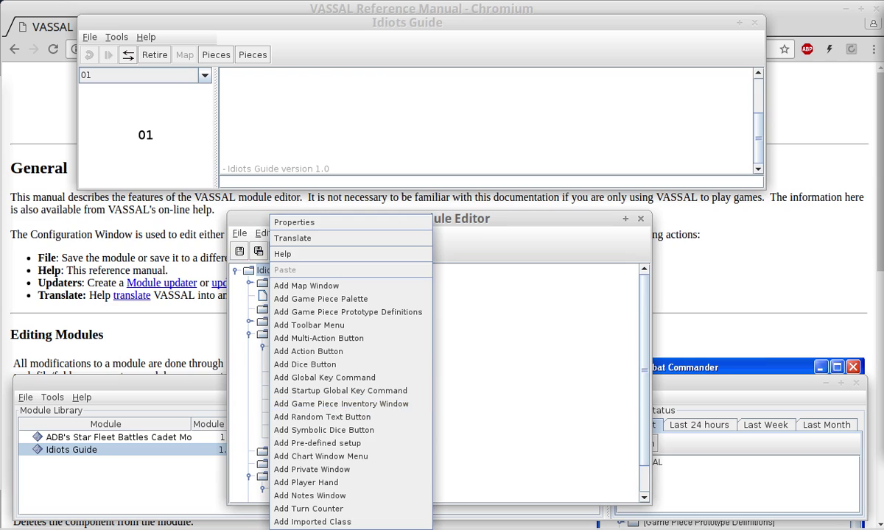
pyautogui.press('Escape')
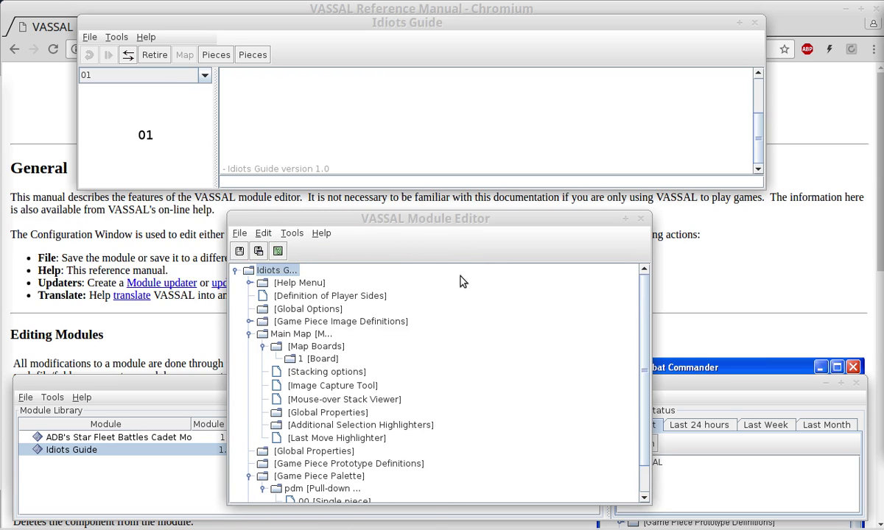
# Step: Switch to the VASSAL Reference Manual in Chromium and look through its General and Editing Modules sections
pyautogui.click(197, 352)
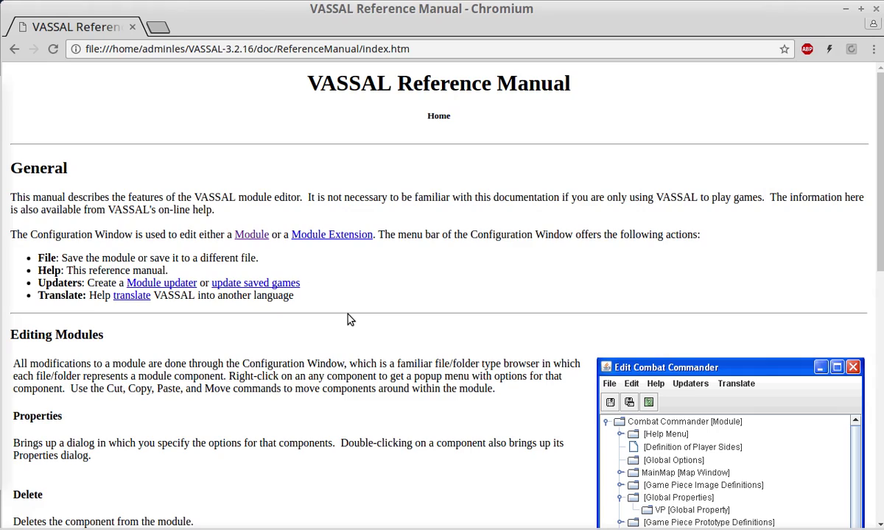
pyautogui.scroll(-4, 350, 319)
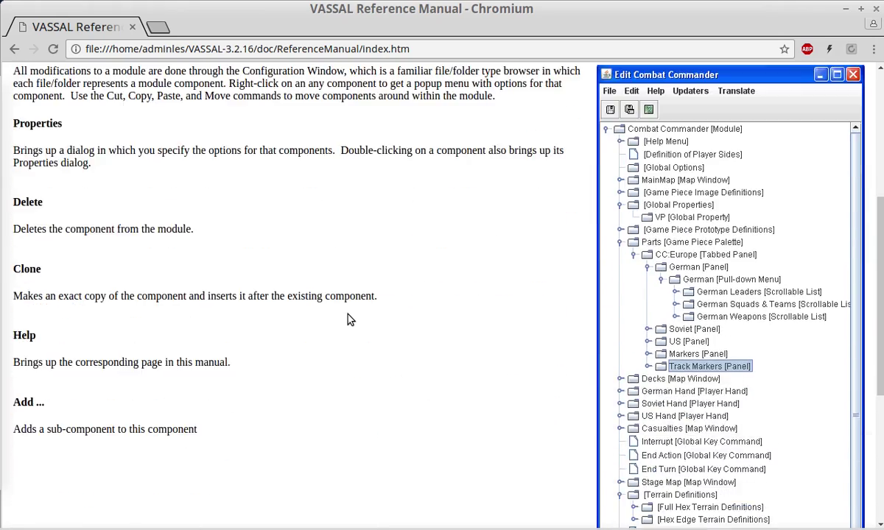
pyautogui.scroll(-3, 349, 319)
pyautogui.scroll(7, 357, 318)
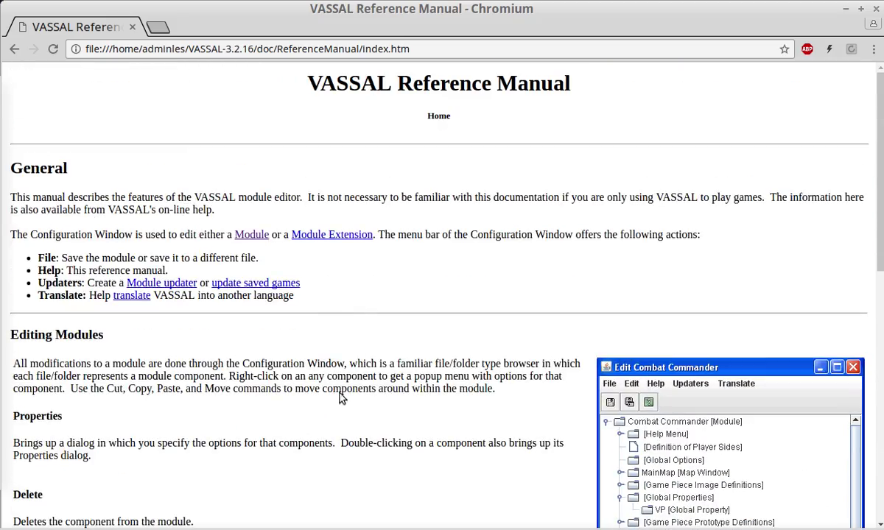
# Step: Switch back to the VASSAL Module Editor and add a Game Piece Inventory Window to the Idiots Guide module
pyautogui.moveTo(379, 525)
pyautogui.click(530, 520)
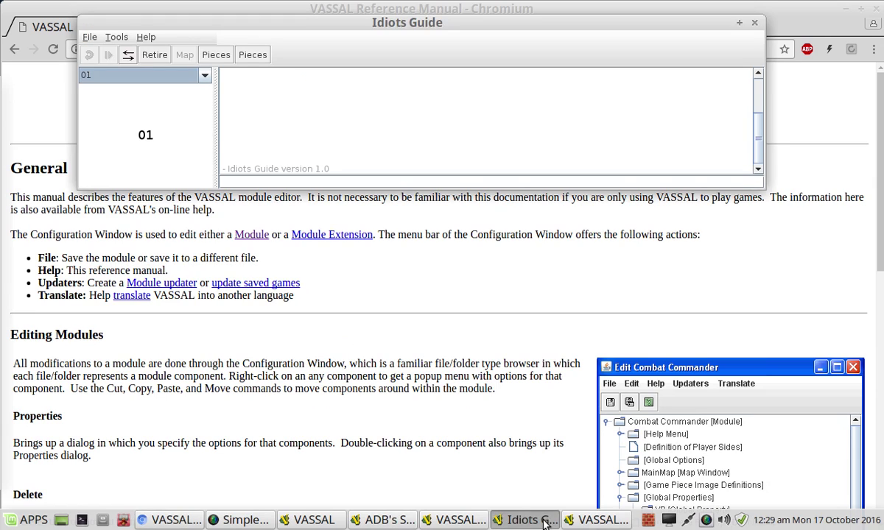
pyautogui.click(594, 521)
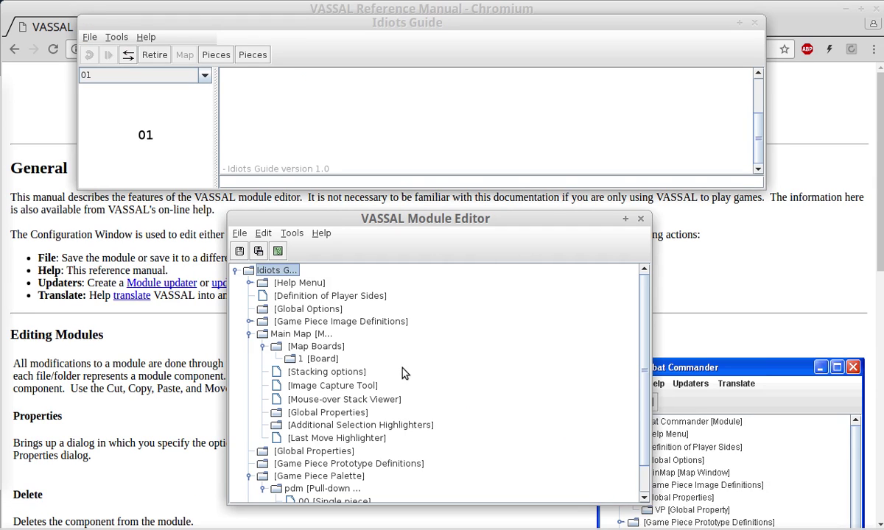
pyautogui.rightClick(270, 271)
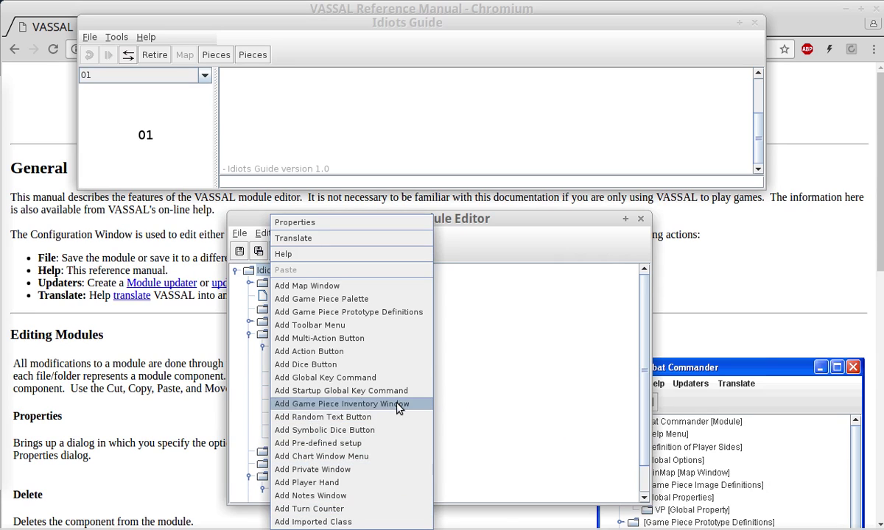
pyautogui.press('Escape')
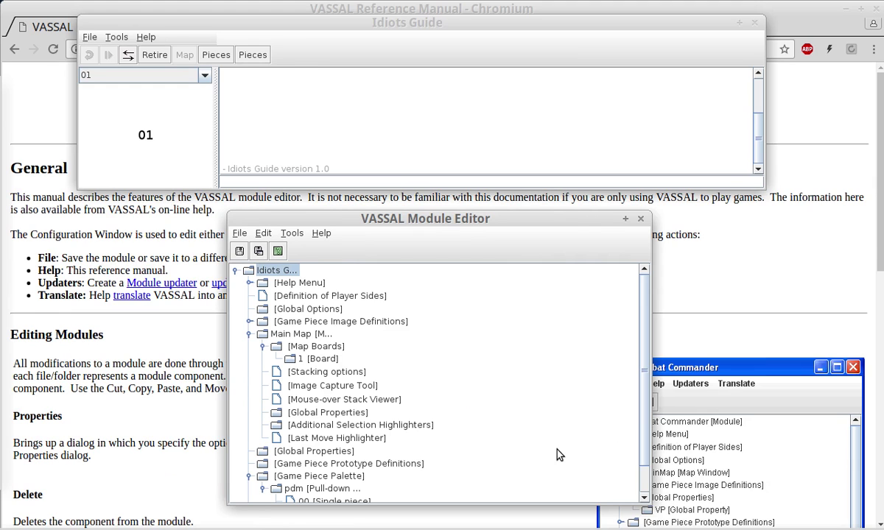
pyautogui.moveTo(711, 140); pyautogui.dragTo(506, 46)
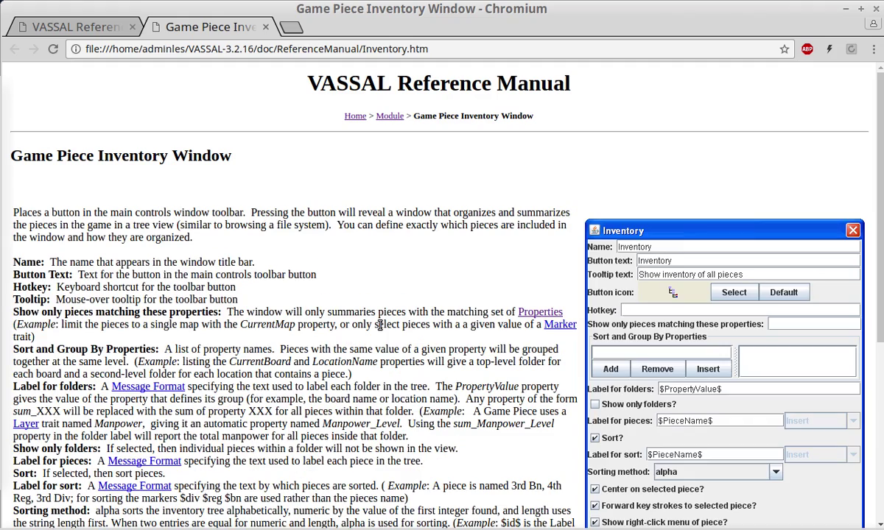
# Step: Read the reference manual's Game Piece Inventory Window page in Chromium, down to its sample inventory
pyautogui.scroll(-5, 379, 324)
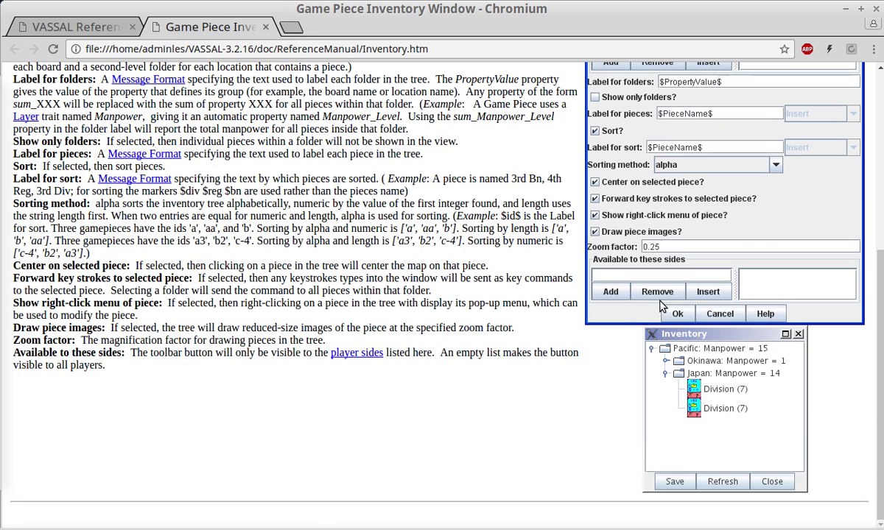
pyautogui.moveTo(679, 333); pyautogui.dragTo(328, 199)
pyautogui.moveTo(450, 525)
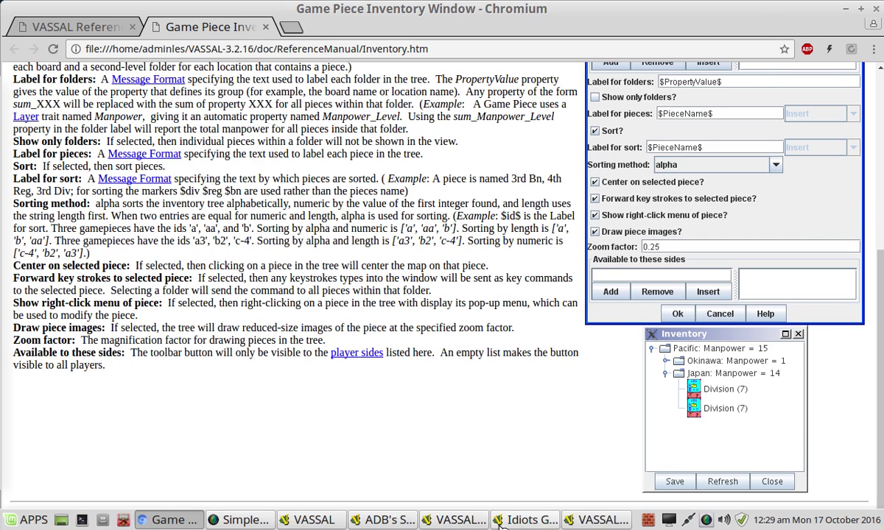
# Step: Switch to the Idiots Guide window and toggle the Pieces palette on and off
pyautogui.click(527, 520)
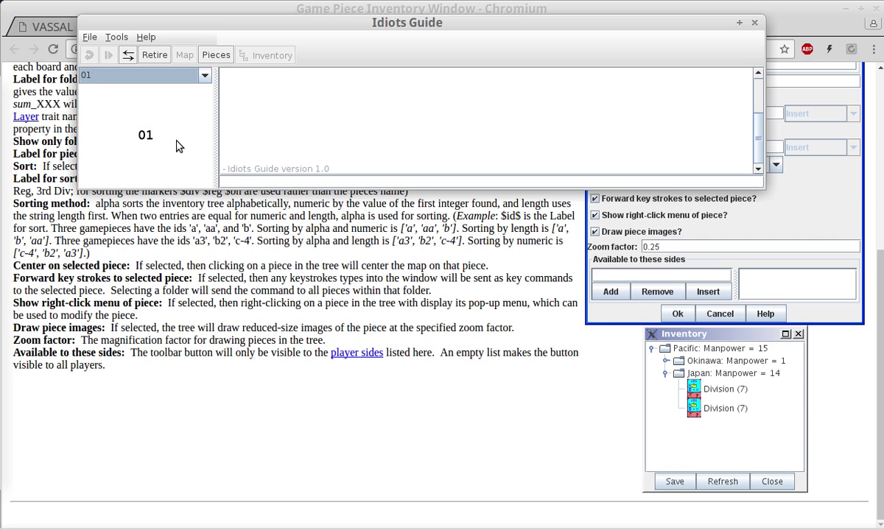
pyautogui.click(214, 57)
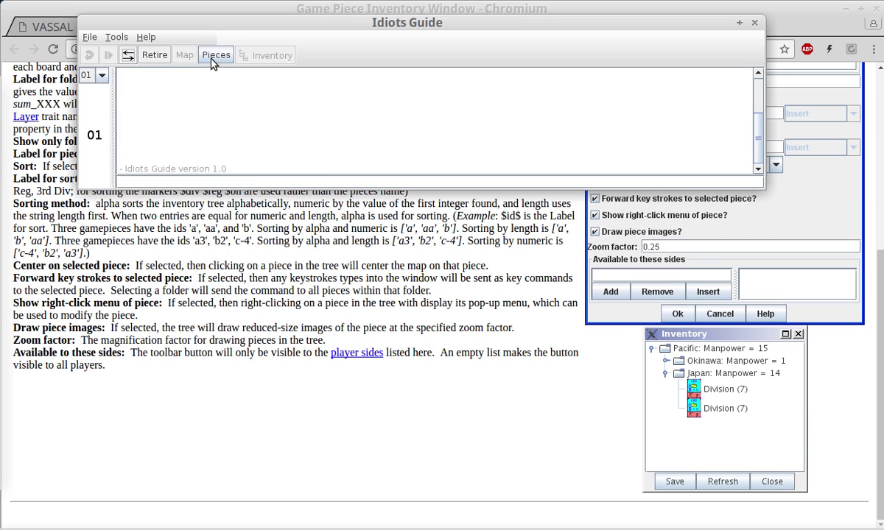
pyautogui.click(214, 56)
pyautogui.click(213, 56)
pyautogui.click(214, 56)
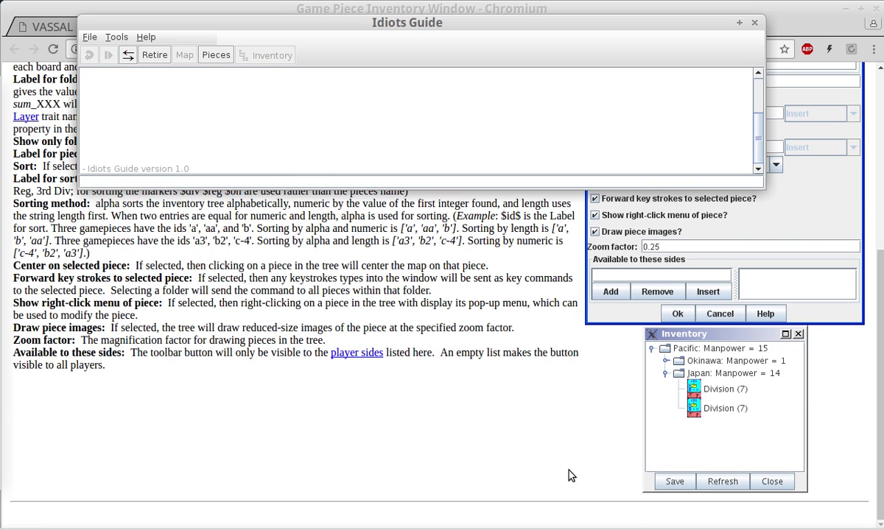
# Step: Accept the new Inventory component with its default settings, then reopen it and add asd to its Sort and Group By Properties
pyautogui.click(578, 520)
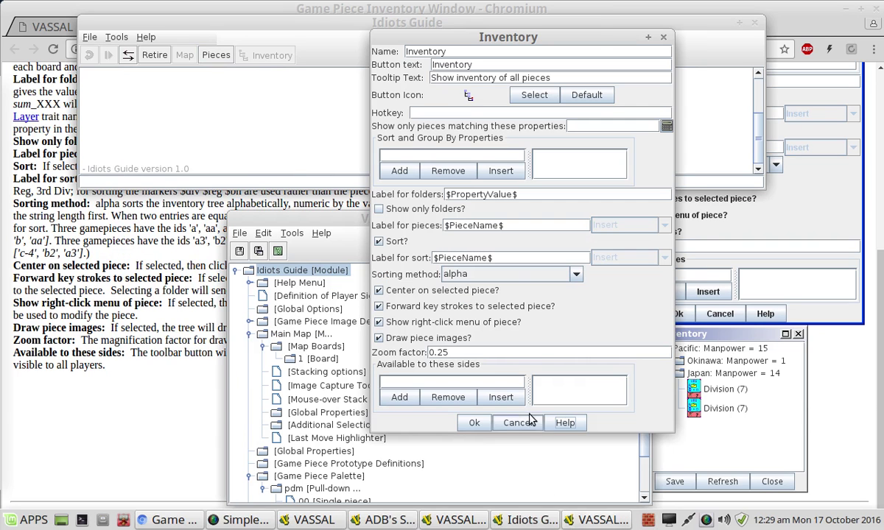
pyautogui.click(472, 423)
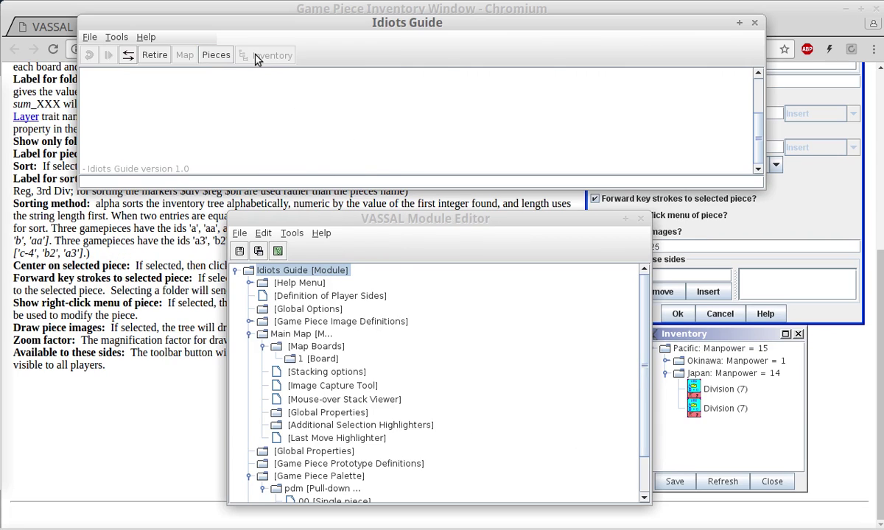
pyautogui.scroll(-2, 339, 396)
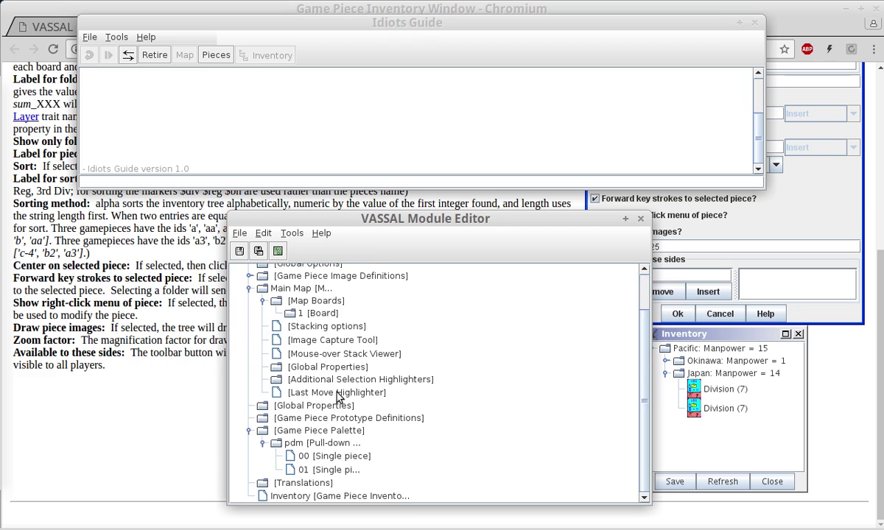
pyautogui.doubleClick(332, 496)
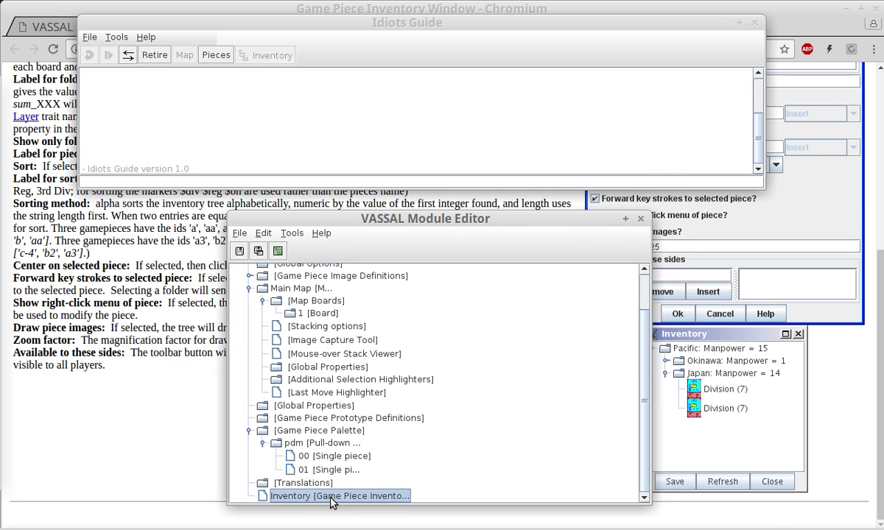
pyautogui.moveTo(617, 132); pyautogui.dragTo(449, 79)
pyautogui.click(467, 193)
pyautogui.write('asd')
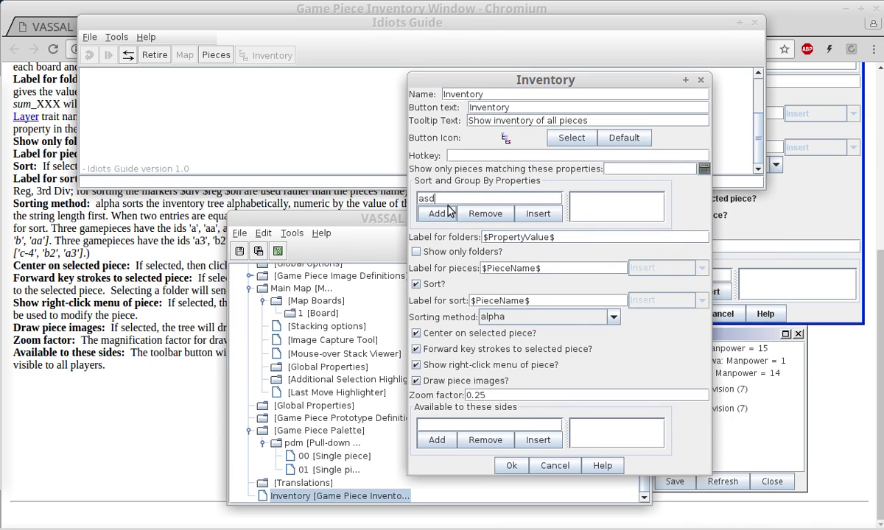
pyautogui.click(437, 214)
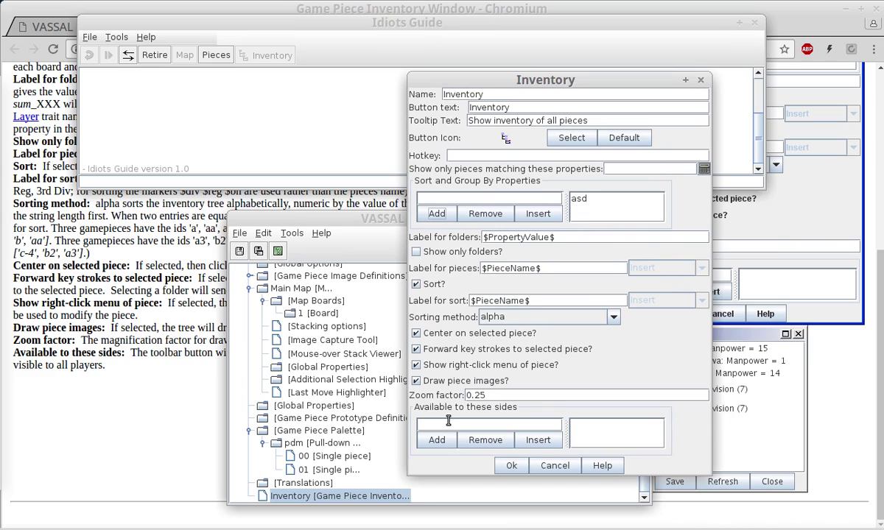
pyautogui.click(510, 466)
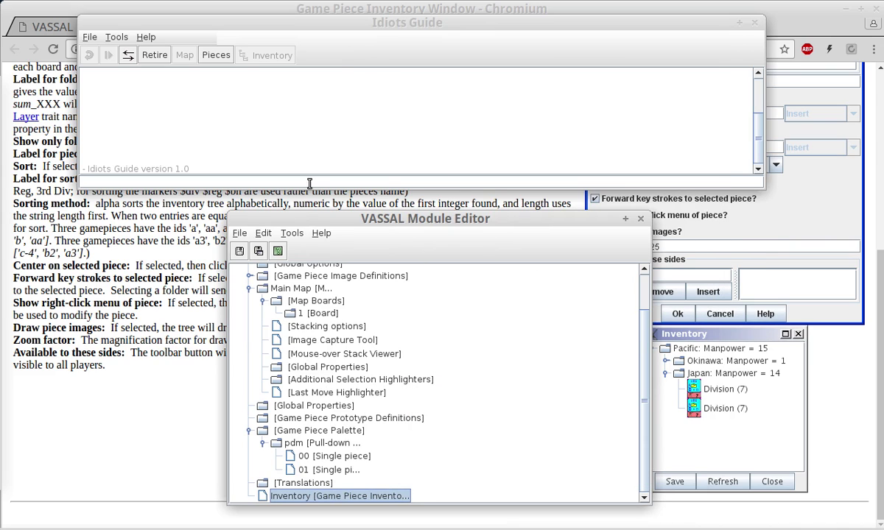
# Step: Review the Inventory component's properties once more and cancel without changing them
pyautogui.doubleClick(410, 486)
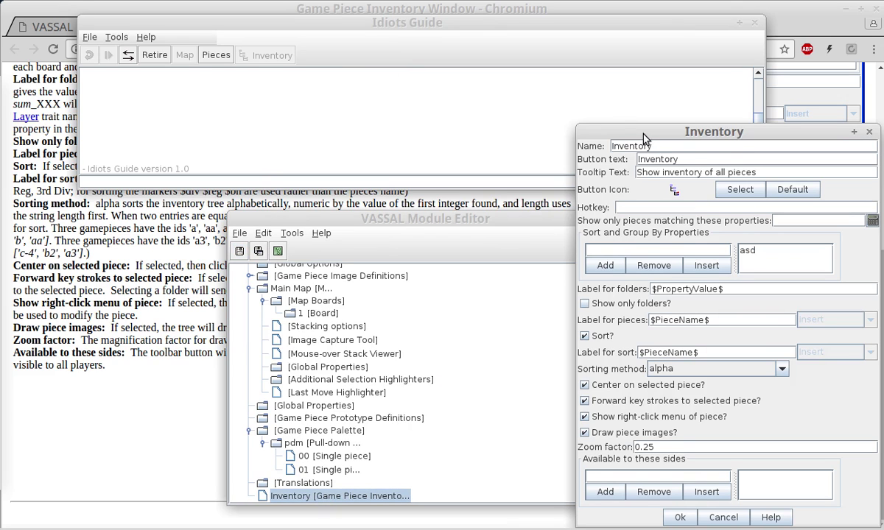
pyautogui.moveTo(643, 136); pyautogui.dragTo(522, 85)
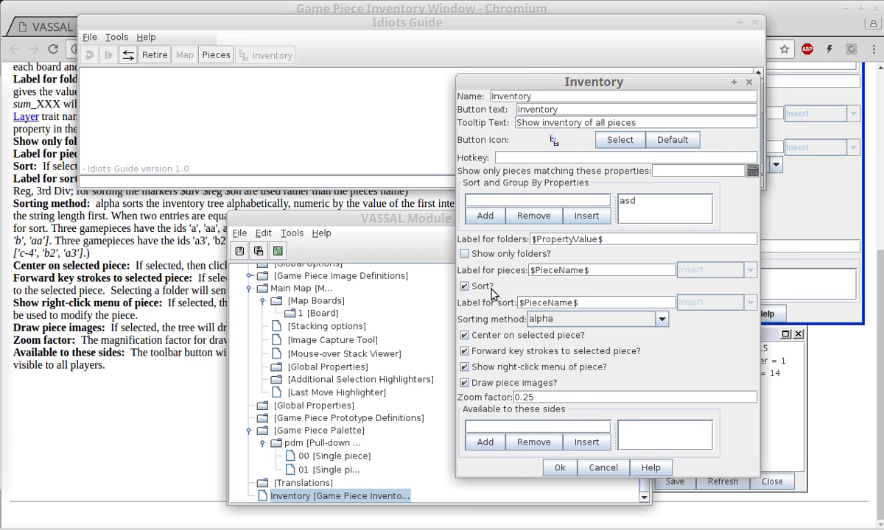
pyautogui.click(598, 468)
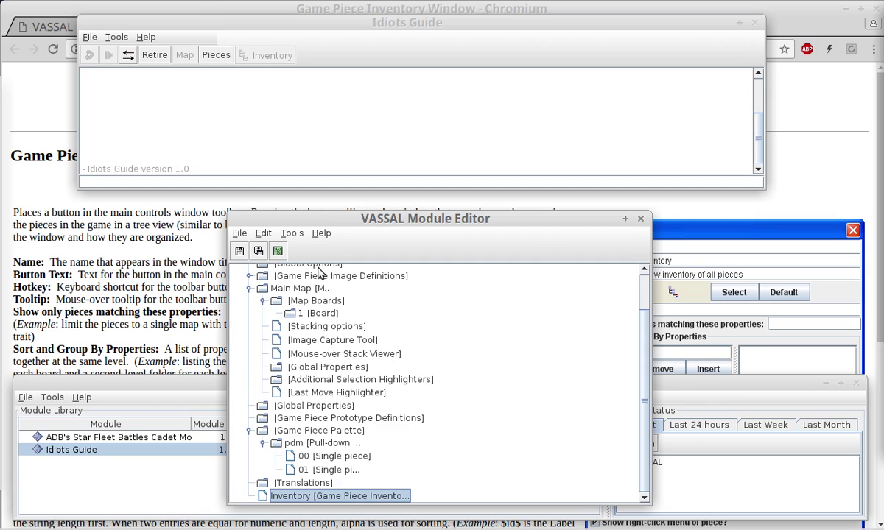
# Step: Show the Pieces palette in the Idiots Guide window and start a new game
pyautogui.click(215, 56)
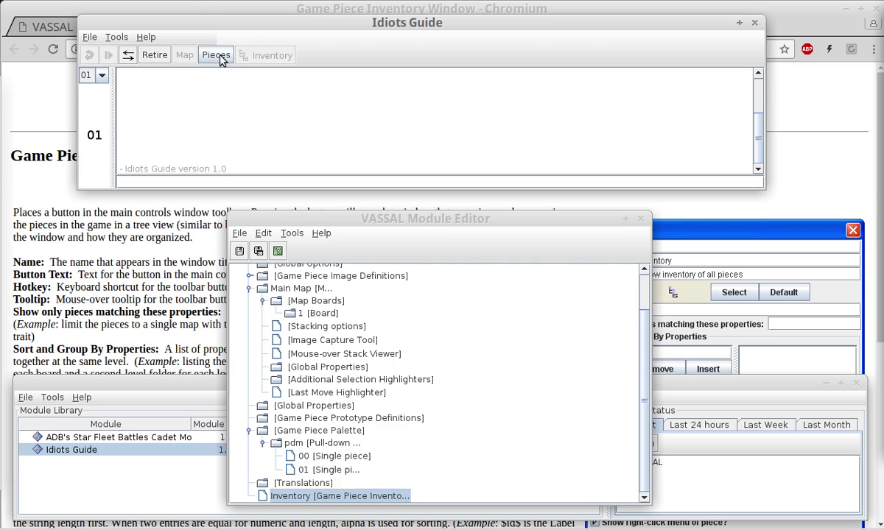
pyautogui.click(91, 38)
pyautogui.click(100, 53)
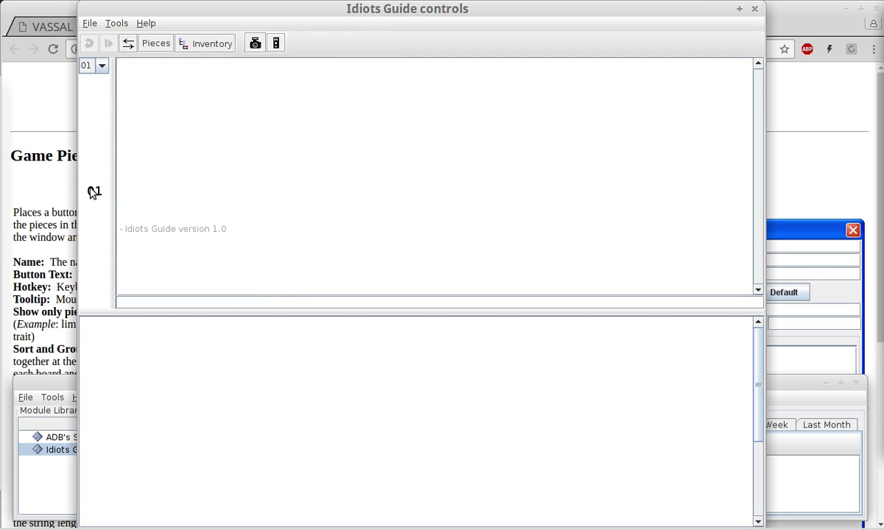
# Step: Open the game's Inventory window, place piece 01 on the map and refresh the inventory
pyautogui.click(203, 44)
pyautogui.moveTo(137, 31); pyautogui.dragTo(594, 51)
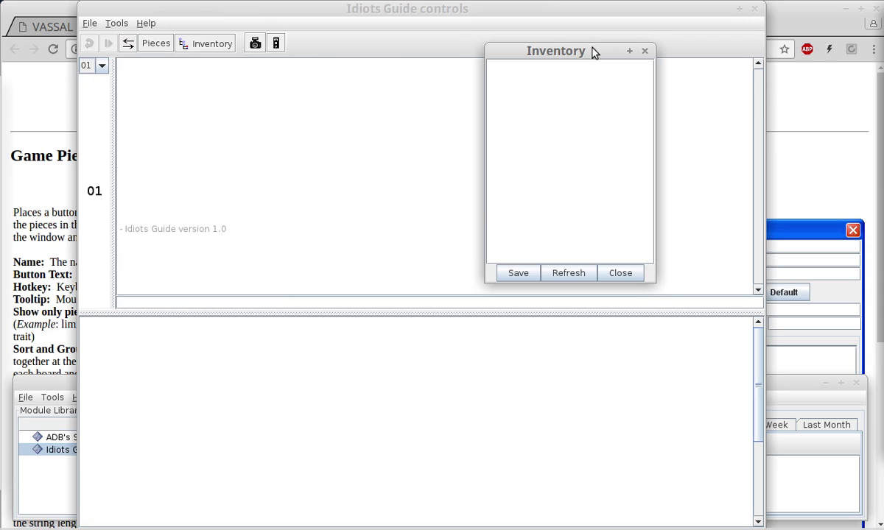
pyautogui.moveTo(94, 191); pyautogui.dragTo(321, 440)
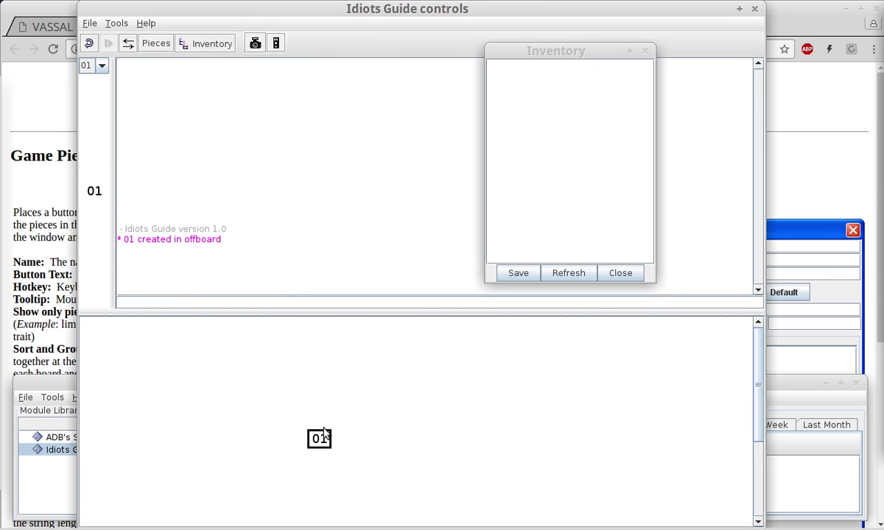
pyautogui.click(578, 273)
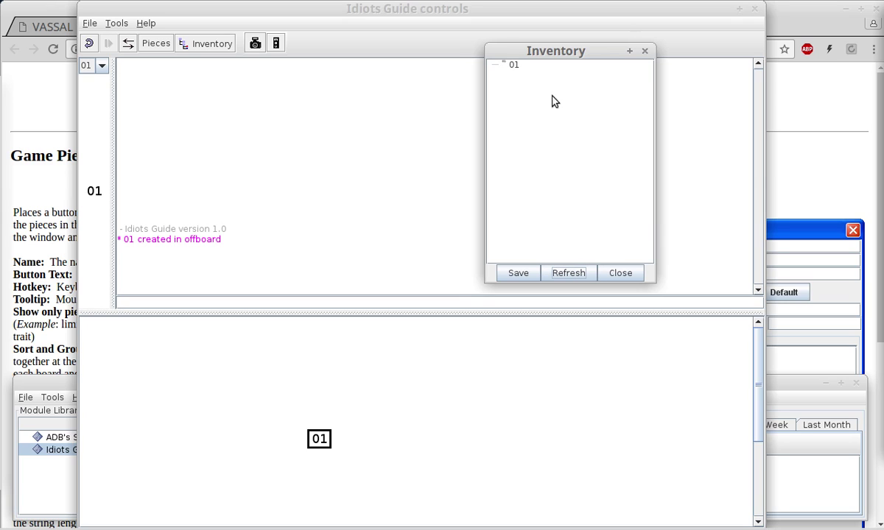
# Step: Choose piece 00 in the palette, place it on the map above and to the right of 01, and refresh the inventory
pyautogui.click(102, 73)
pyautogui.click(89, 73)
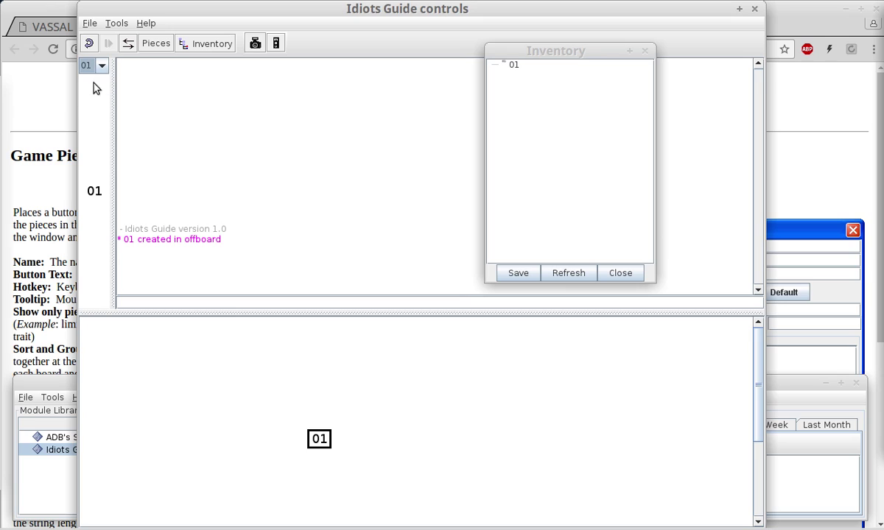
pyautogui.click(93, 71)
pyautogui.click(88, 78)
pyautogui.moveTo(101, 206); pyautogui.dragTo(397, 392)
pyautogui.click(560, 274)
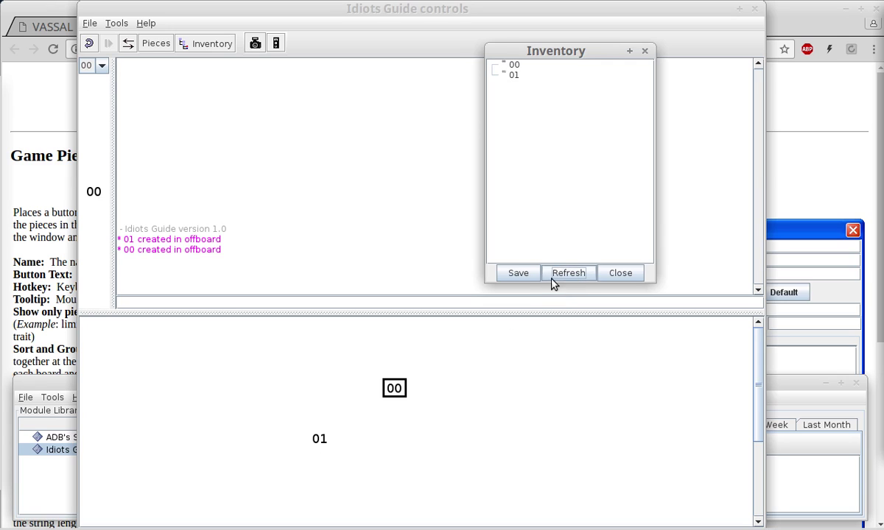
# Step: Inspect the 00 entry in the Inventory window, then close that window
pyautogui.click(516, 65)
pyautogui.moveTo(79, 156); pyautogui.dragTo(64, 360)
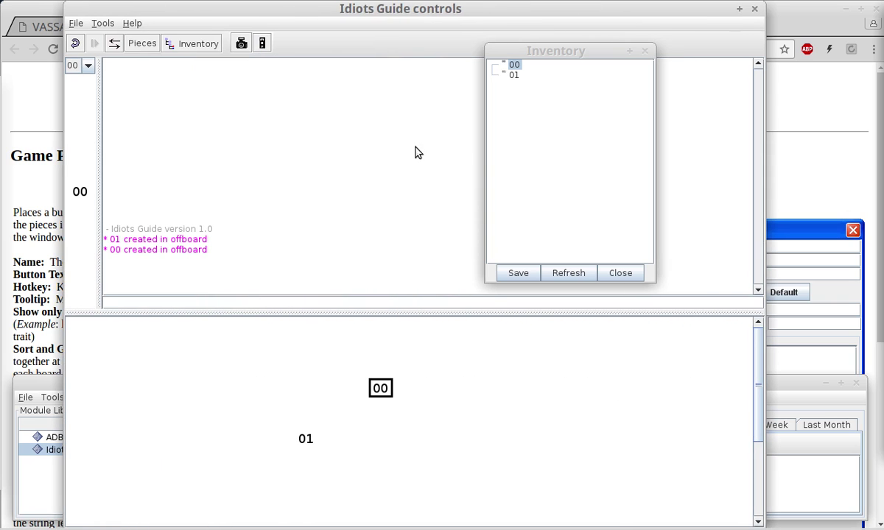
pyautogui.click(546, 112)
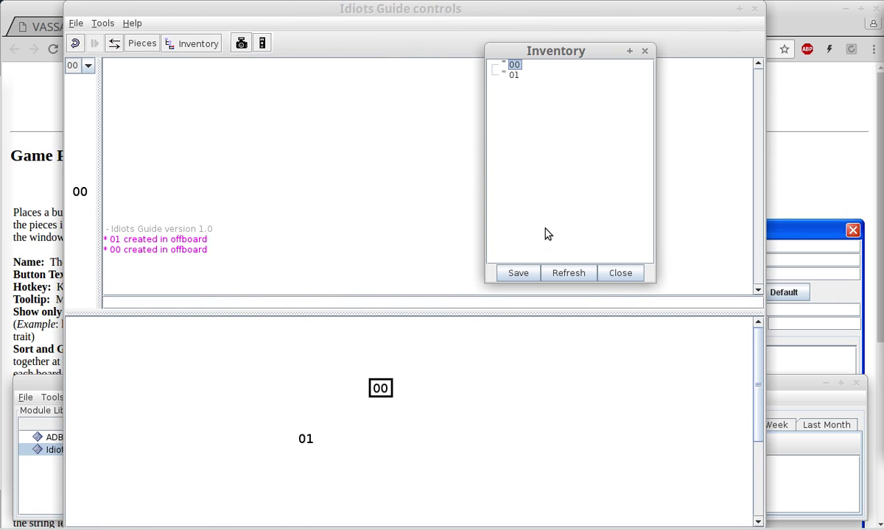
pyautogui.click(623, 277)
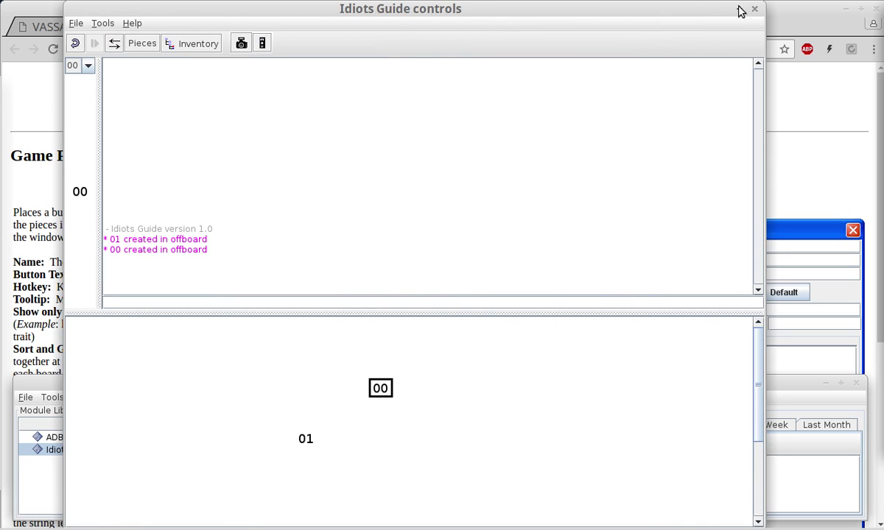
# Step: Close the game without saving it and select board 1 under Map Boards in the VASSAL Module Editor
pyautogui.moveTo(485, 311); pyautogui.dragTo(485, 207)
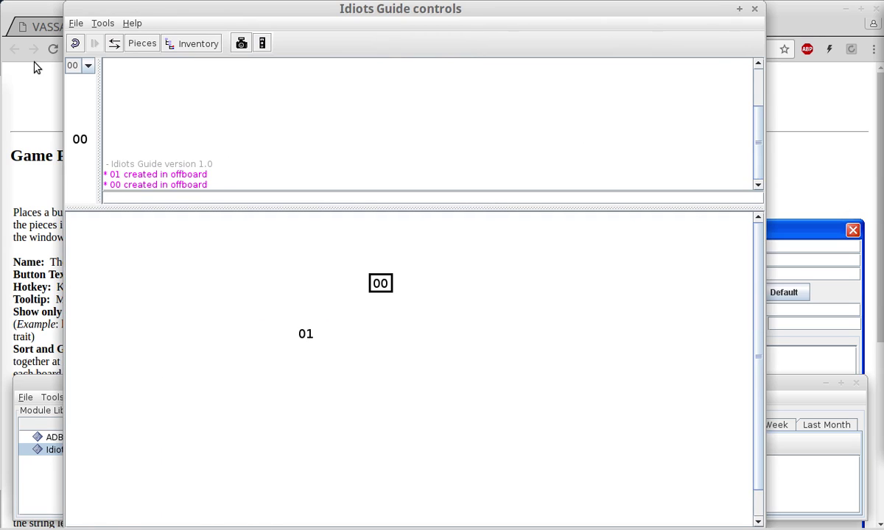
pyautogui.click(73, 23)
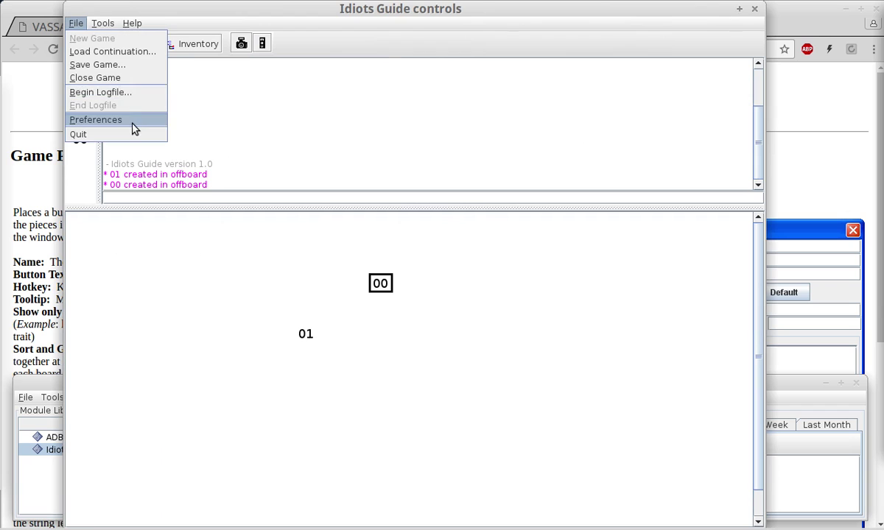
pyautogui.click(106, 76)
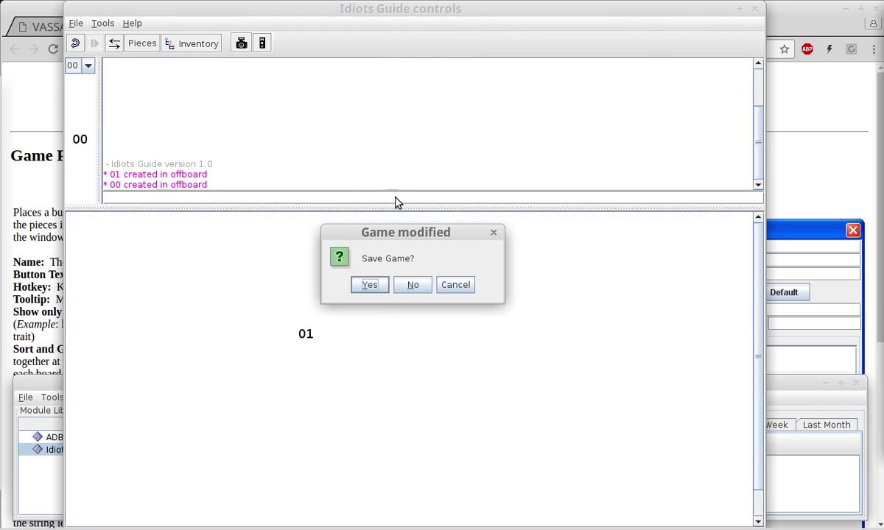
pyautogui.click(410, 285)
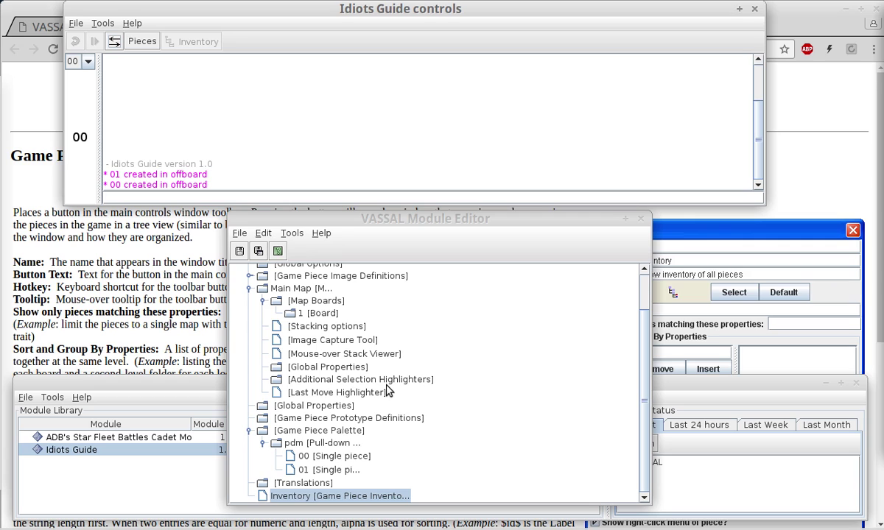
pyautogui.click(306, 313)
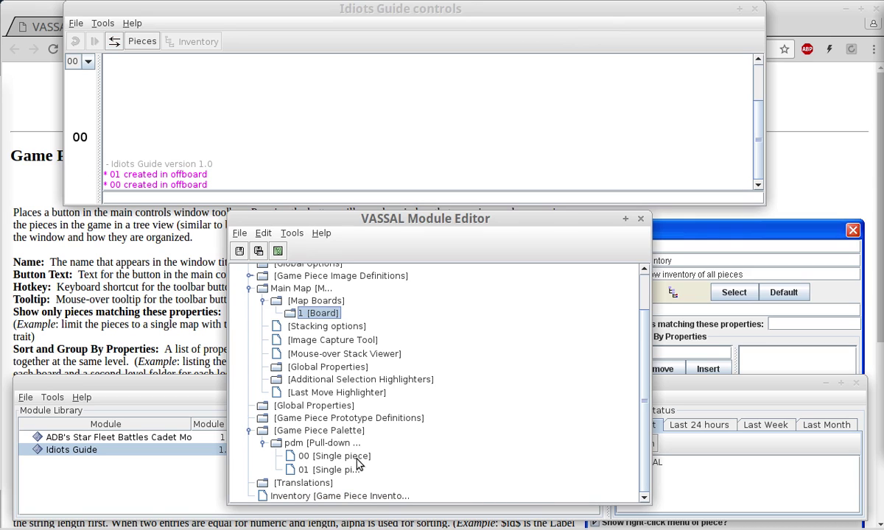
# Step: Examine the module's component tree, including the Inventory and Game Piece Palette entries, and the components that can be added to Idiots Guide
pyautogui.click(361, 496)
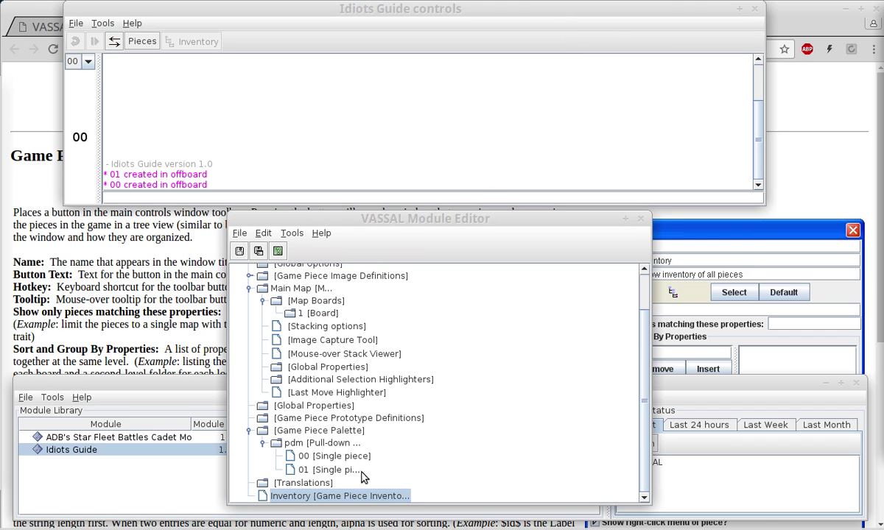
pyautogui.scroll(2, 404, 437)
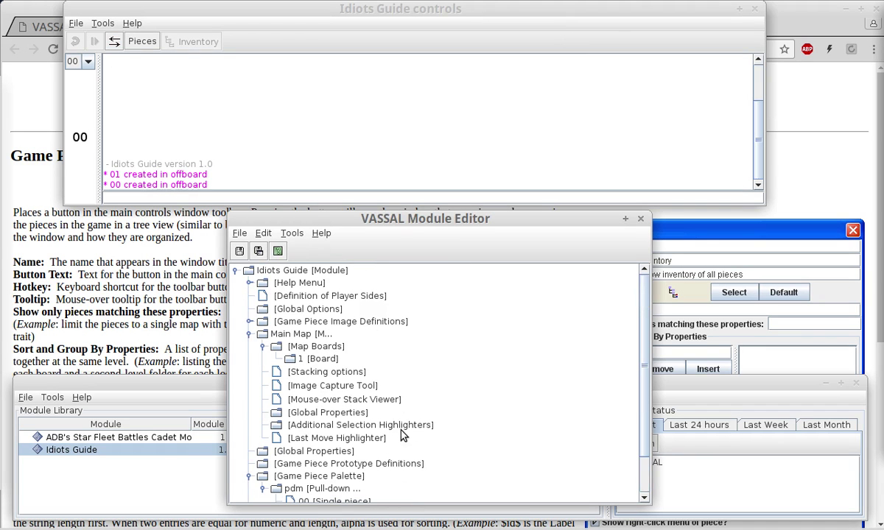
pyautogui.rightClick(293, 273)
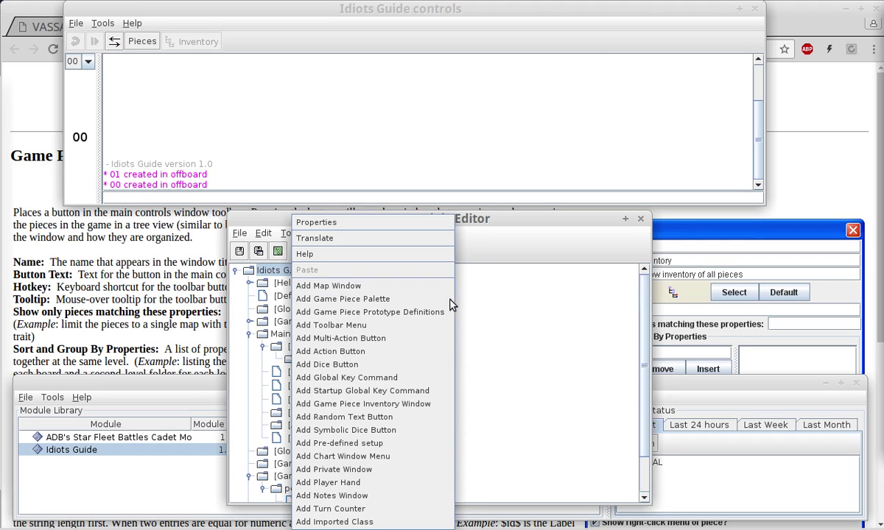
pyautogui.click(478, 290)
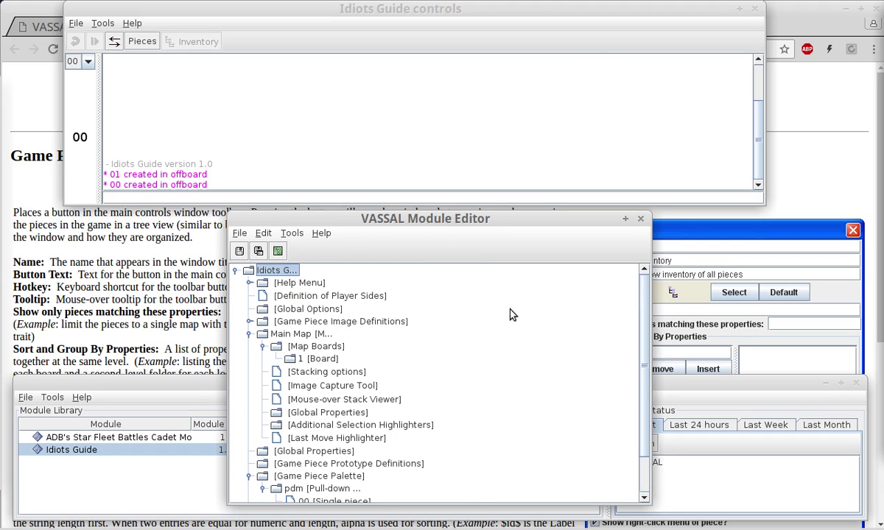
pyautogui.click(276, 321)
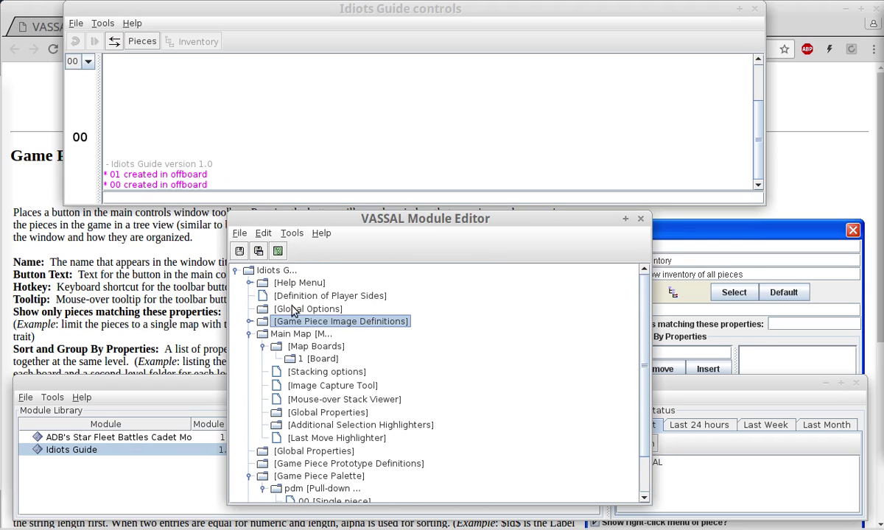
pyautogui.scroll(-1, 367, 477)
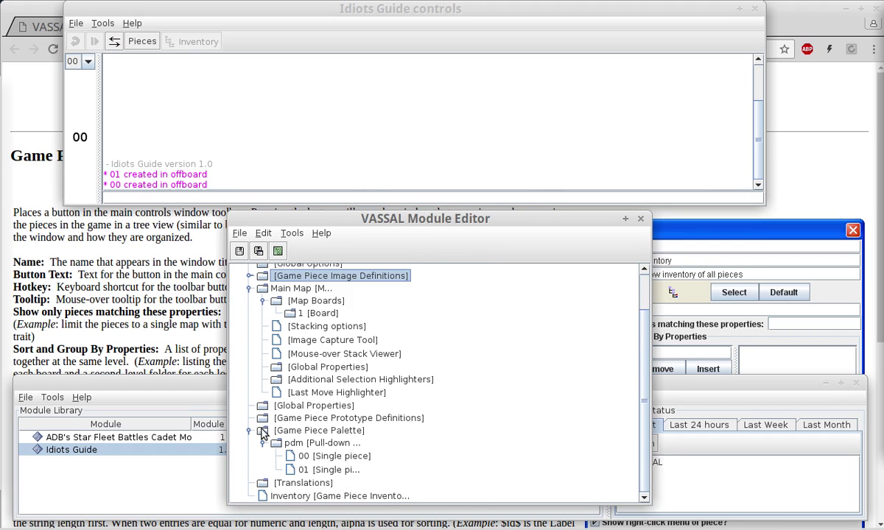
pyautogui.click(342, 432)
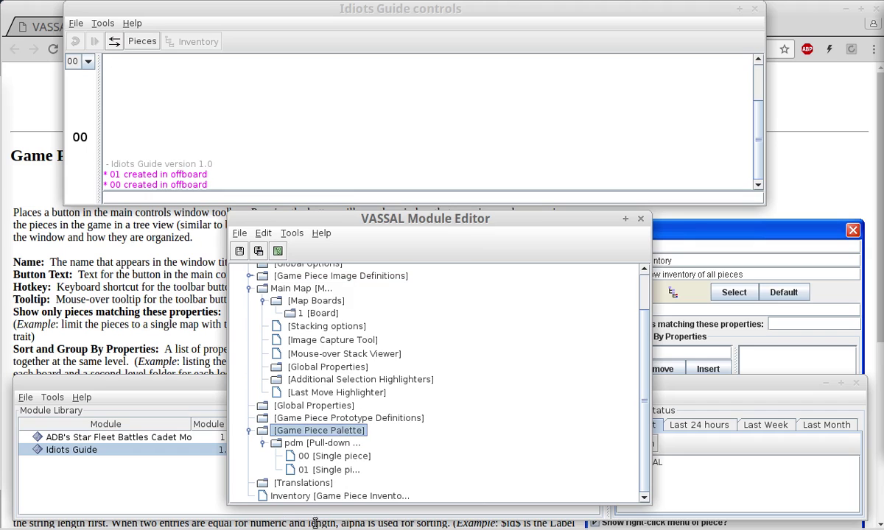
pyautogui.click(386, 497)
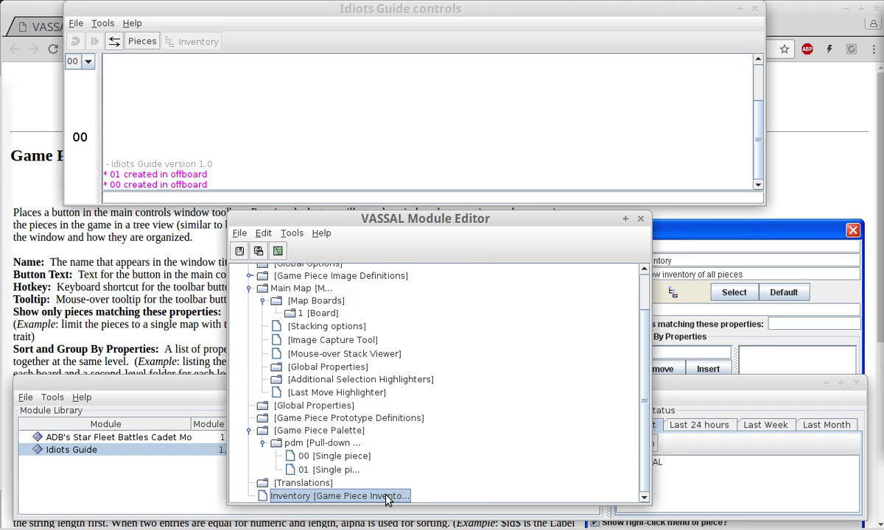
pyautogui.scroll(2, 361, 310)
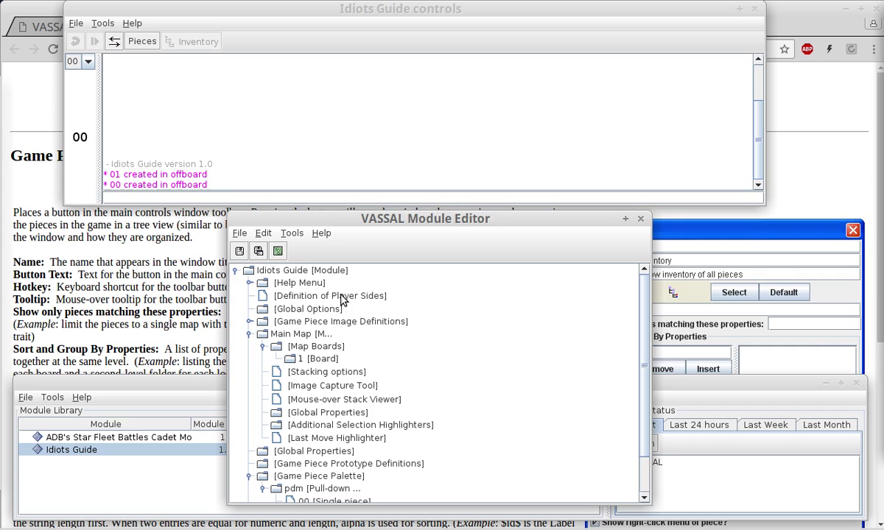
pyautogui.click(299, 271)
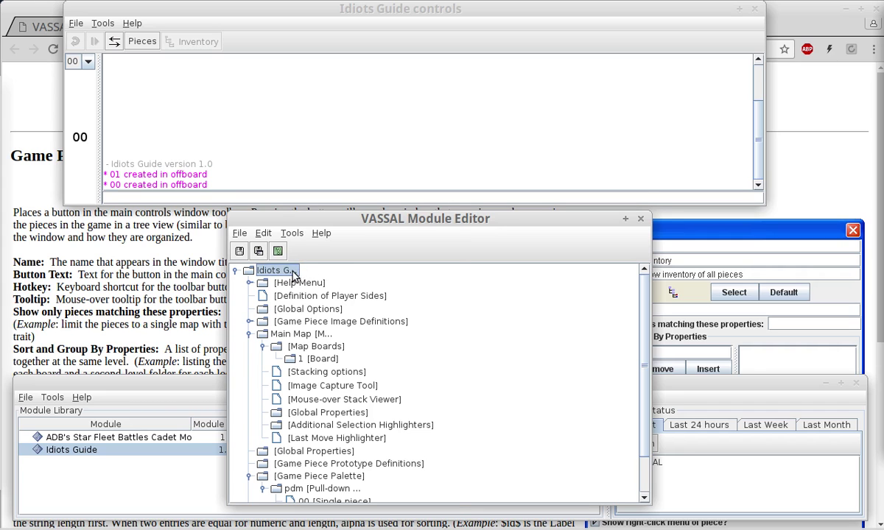
pyautogui.rightClick(293, 273)
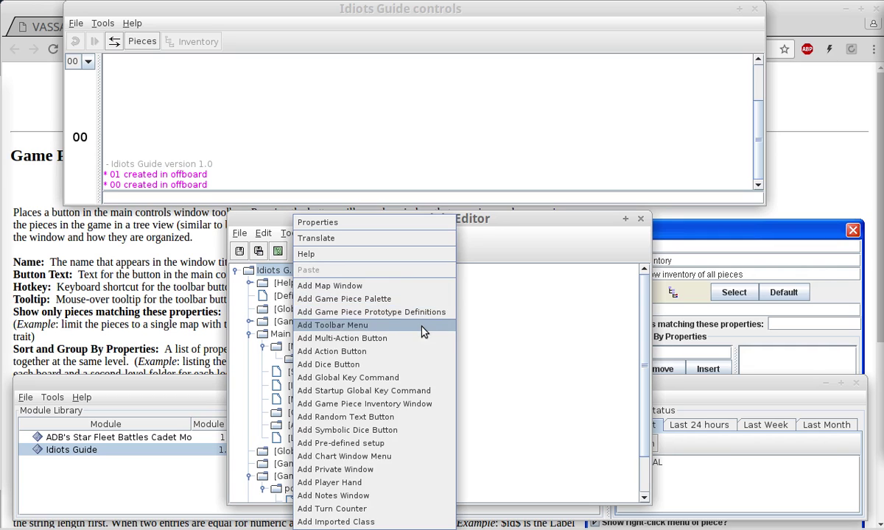
pyautogui.click(383, 313)
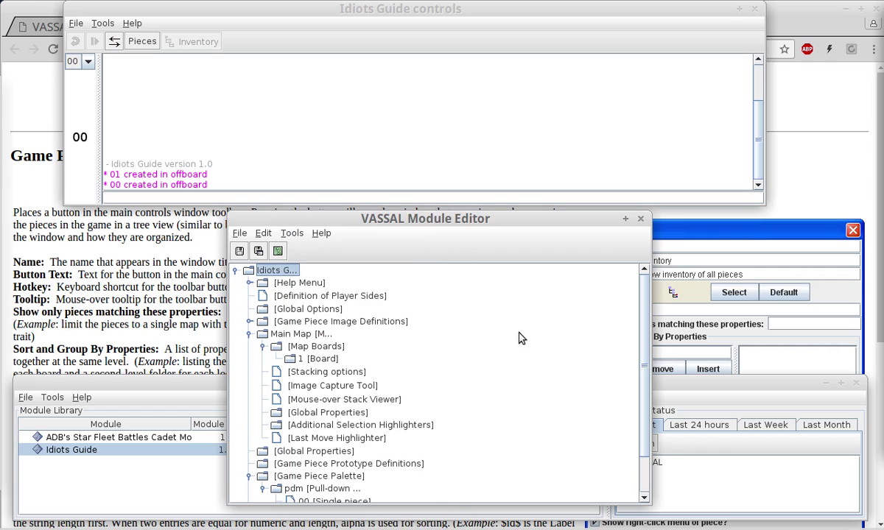
# Step: Collapse the Main Map branch and add a new prototype under Game Piece Prototype Definitions
pyautogui.click(250, 334)
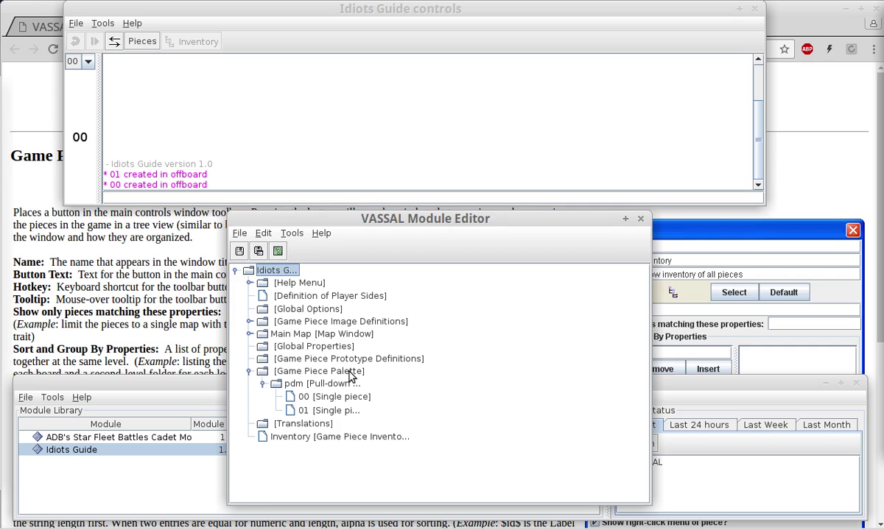
pyautogui.click(296, 360)
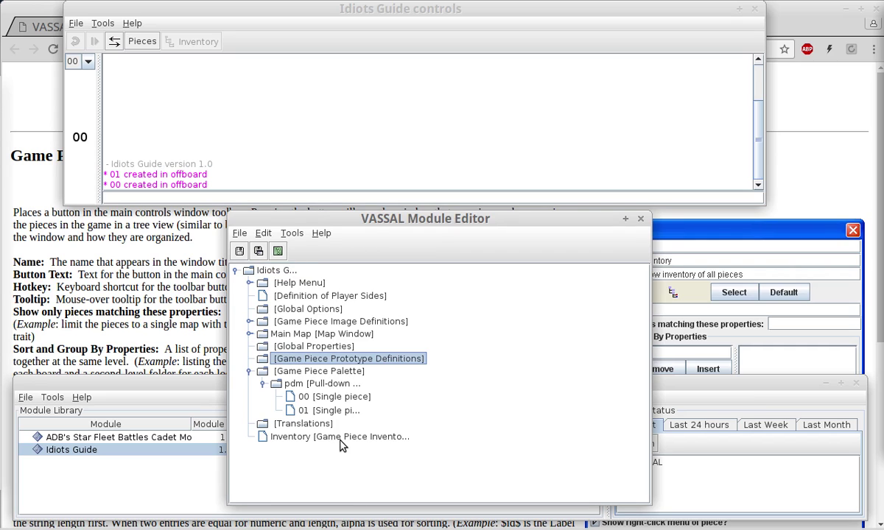
pyautogui.rightClick(413, 364)
pyautogui.click(480, 477)
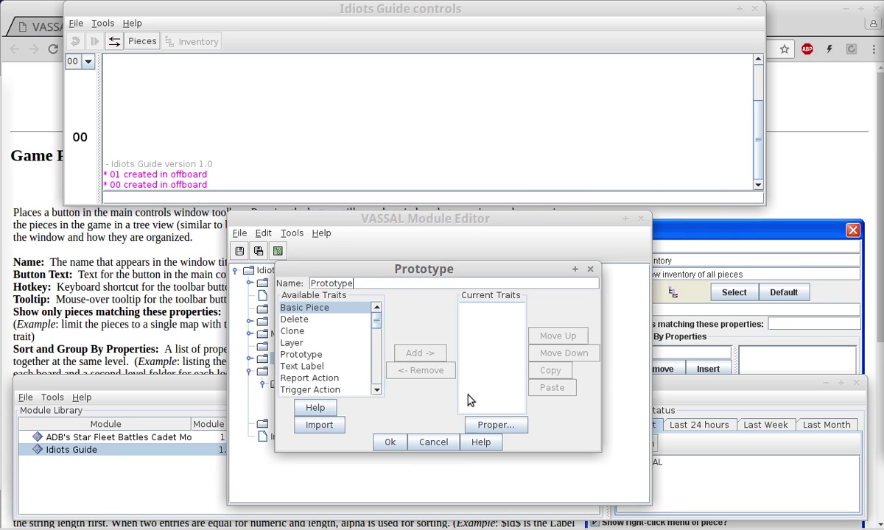
# Step: Open the properties of piece 00 and arrange its window side by side with the Prototype window
pyautogui.moveTo(405, 267); pyautogui.dragTo(367, 79)
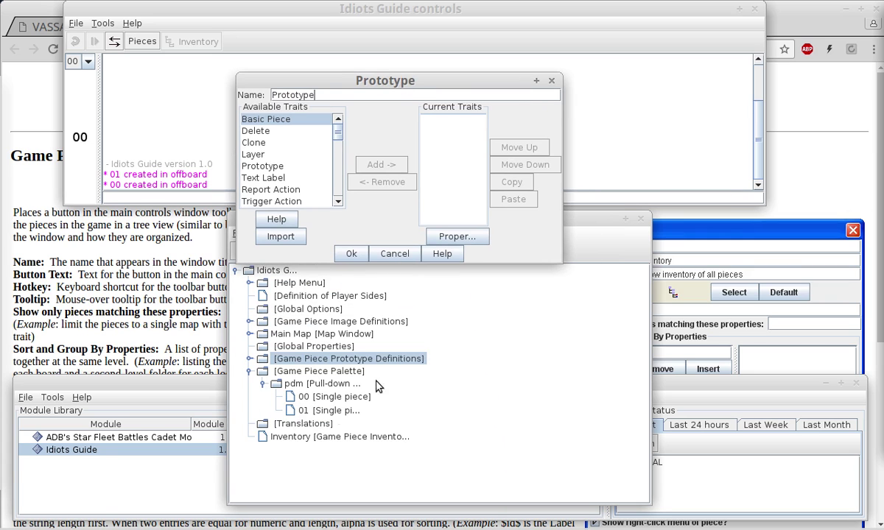
pyautogui.doubleClick(317, 397)
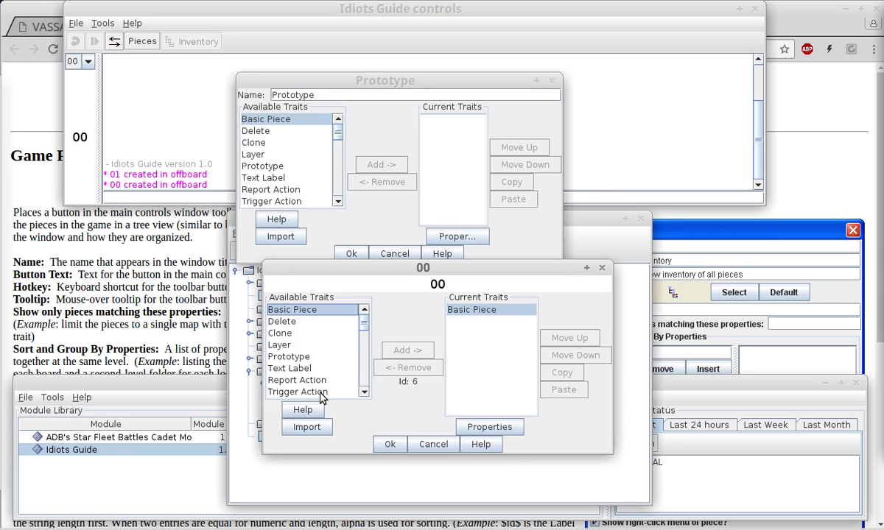
pyautogui.moveTo(412, 266); pyautogui.dragTo(652, 221)
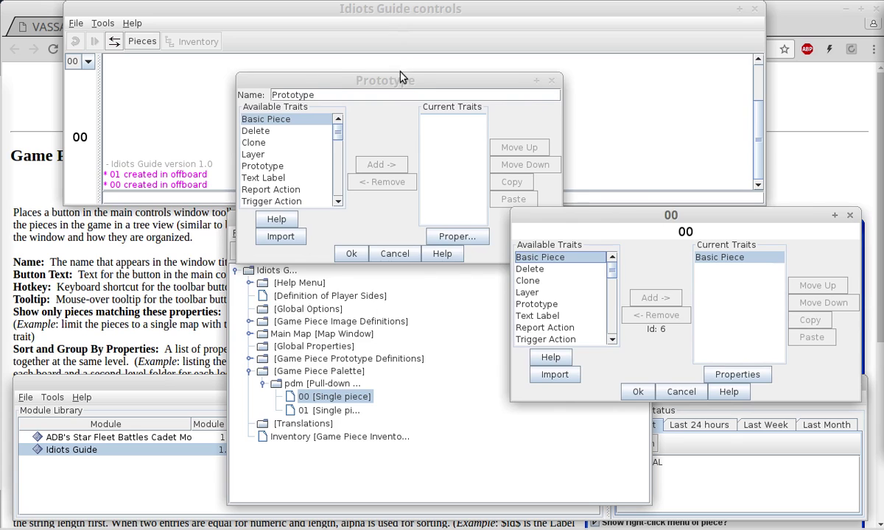
pyautogui.moveTo(398, 81); pyautogui.dragTo(319, 215)
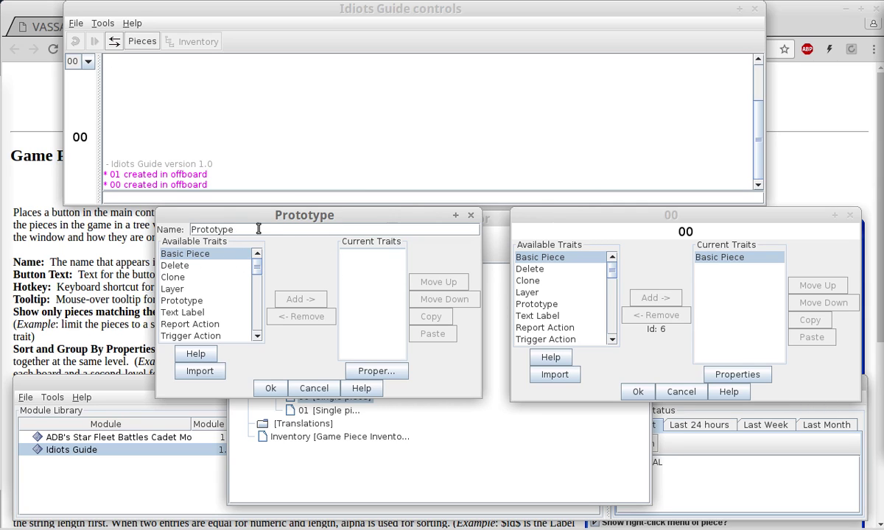
# Step: Name the new prototype "Basic Menue Items"
pyautogui.moveTo(255, 229); pyautogui.dragTo(149, 216)
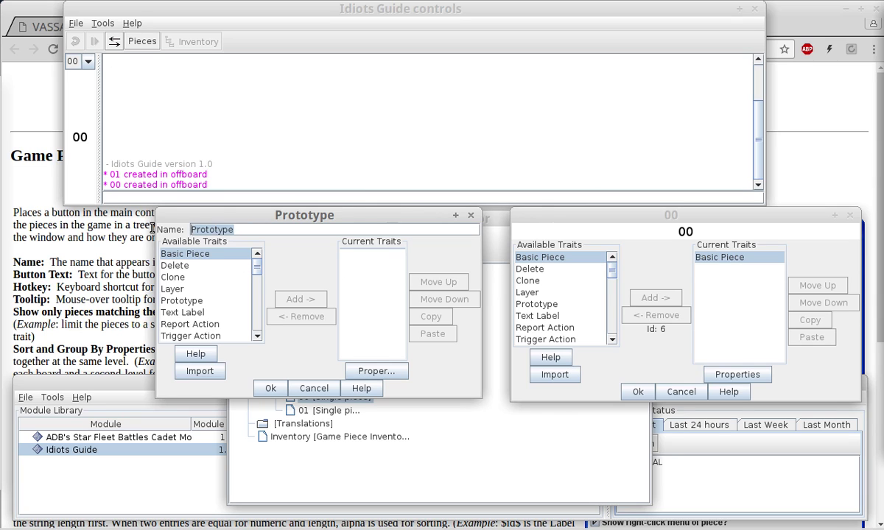
pyautogui.write('Basic')
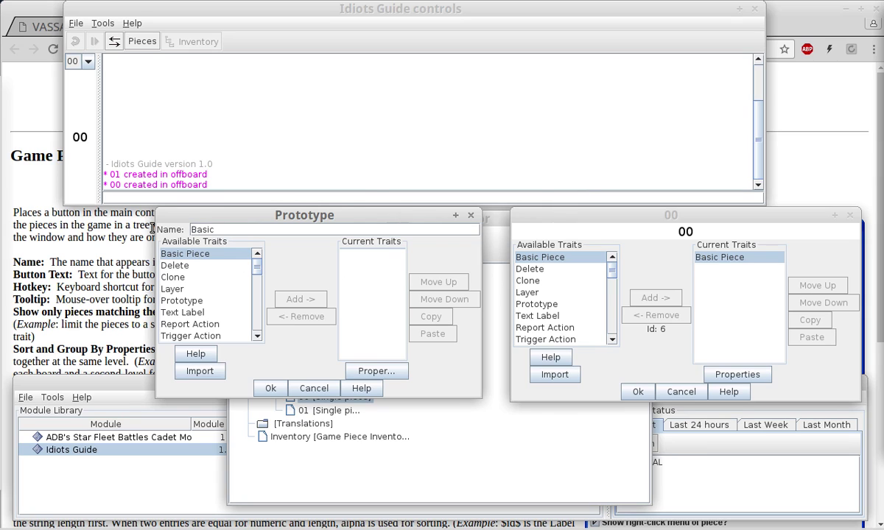
pyautogui.write(' Munue')
pyautogui.press('BackSpace')
pyautogui.write('e Items')
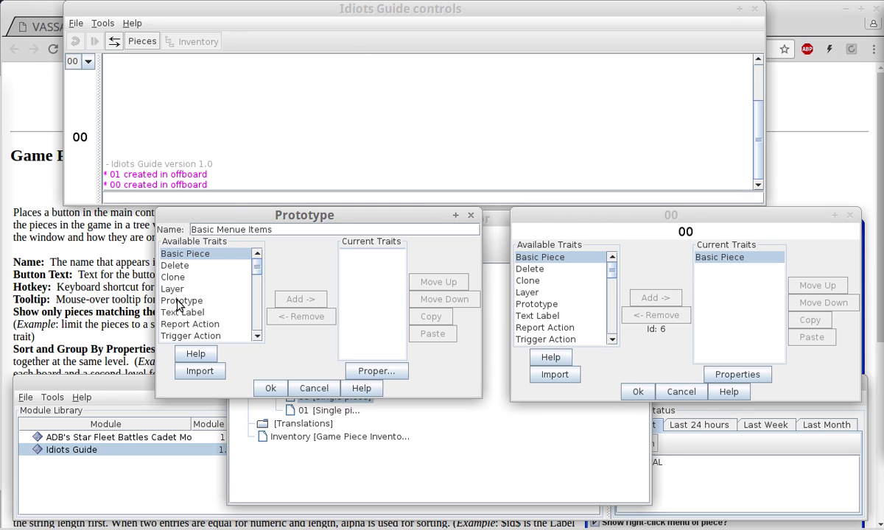
# Step: Add the Delete and Clone traits to the Basic Menue Items prototype with their default settings
pyautogui.click(205, 267)
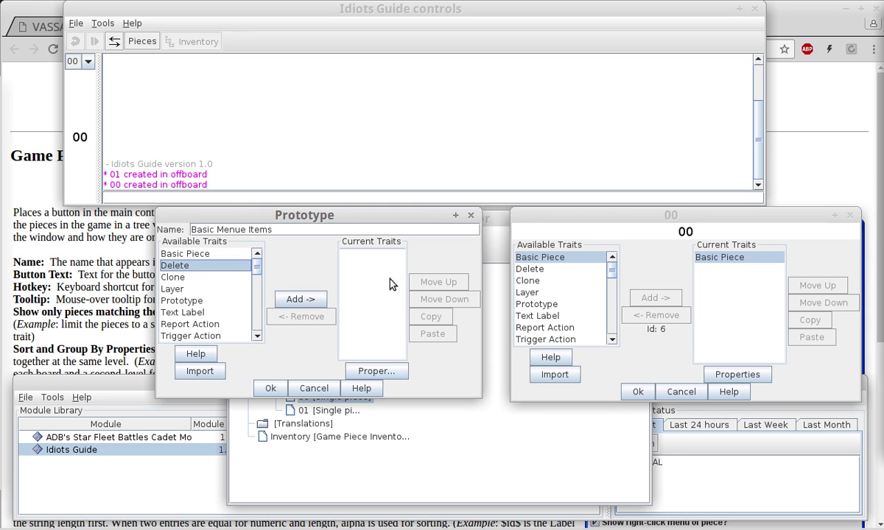
pyautogui.click(309, 299)
pyautogui.click(277, 325)
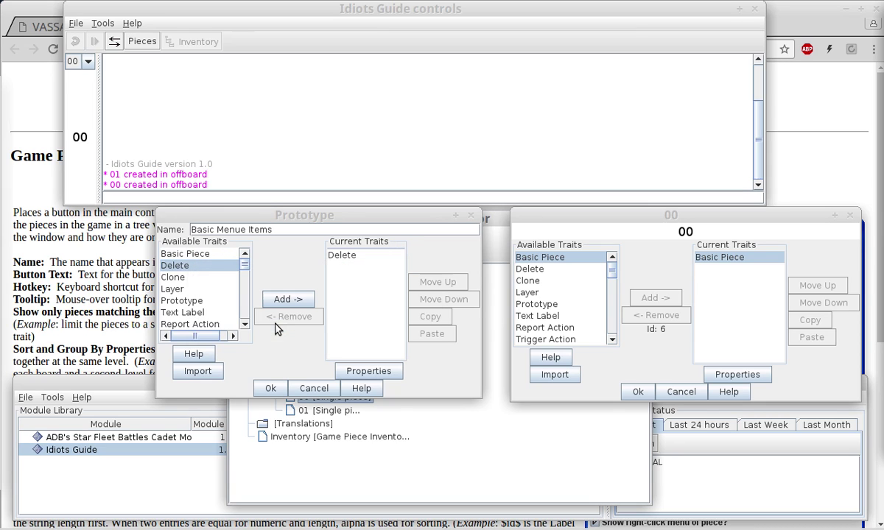
pyautogui.click(174, 277)
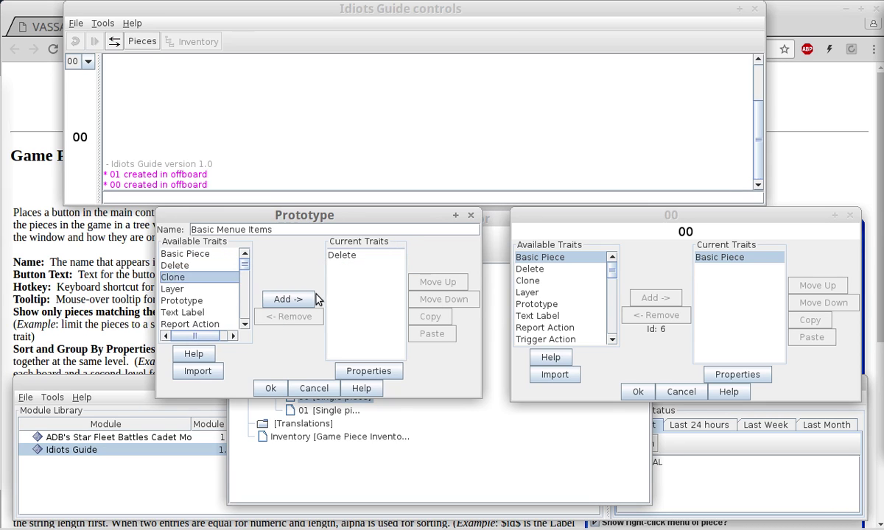
pyautogui.click(291, 299)
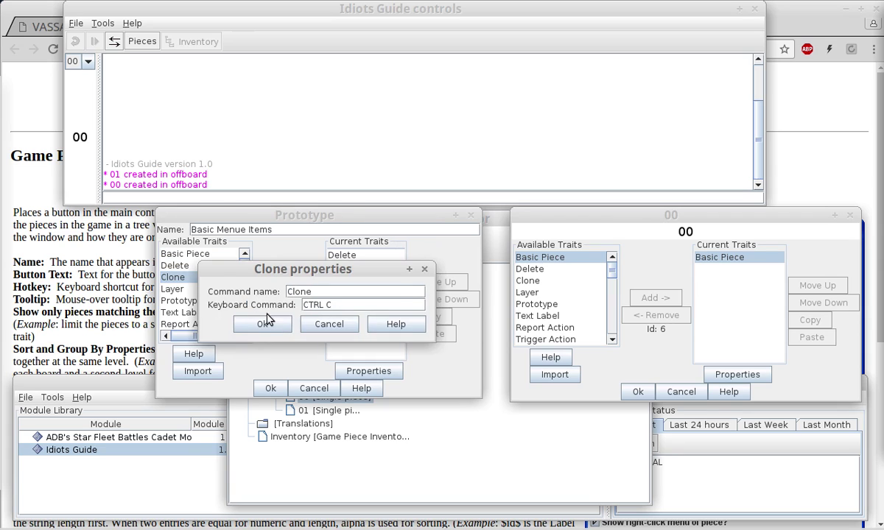
pyautogui.click(267, 320)
# Step: Add a Text Label trait with its default settings to the Basic Menue Items prototype
pyautogui.click(192, 312)
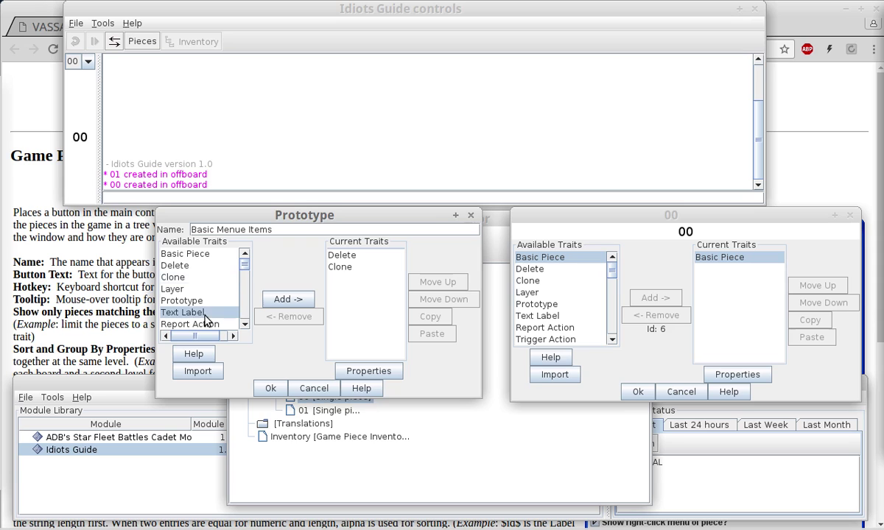
pyautogui.scroll(-1, 237, 295)
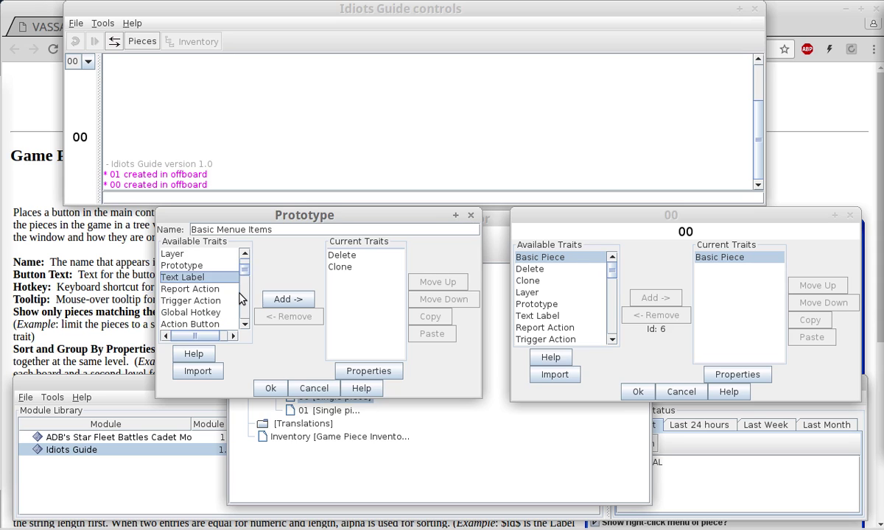
pyautogui.click(287, 299)
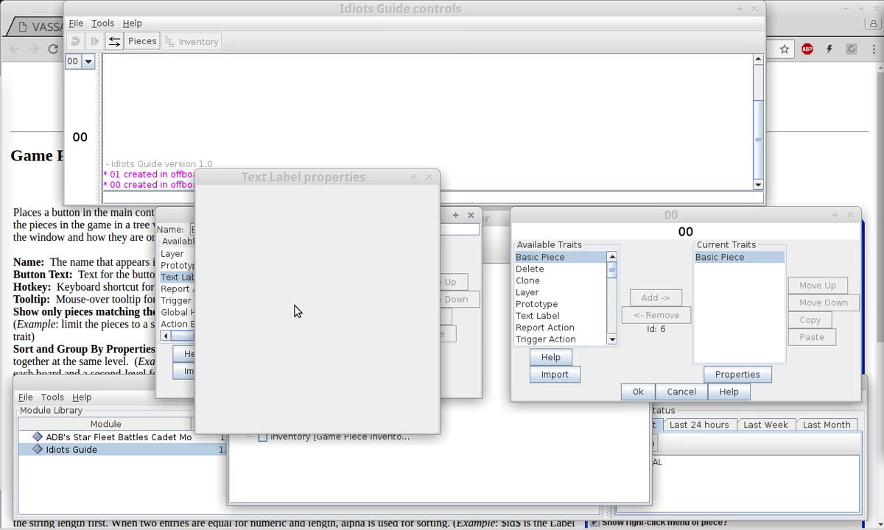
pyautogui.click(268, 417)
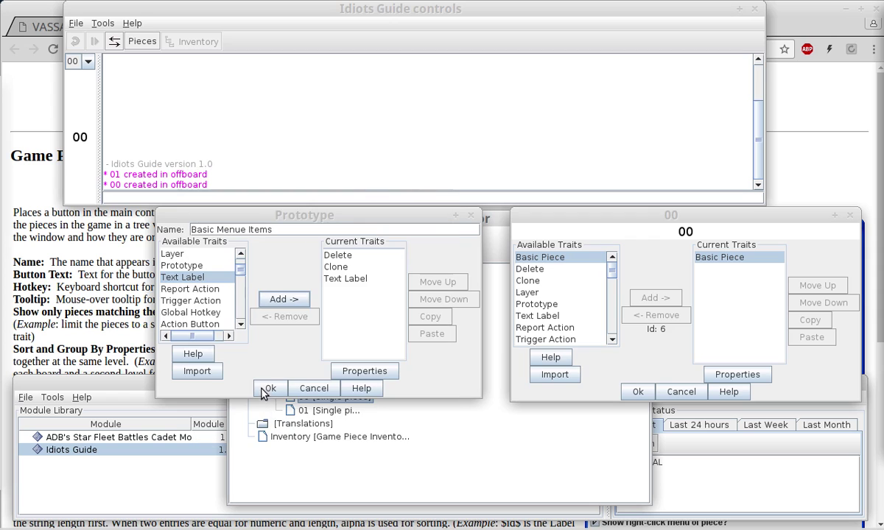
# Step: Add an Invisible trait with its default settings to the Basic Menue Items prototype
pyautogui.scroll(-1, 218, 300)
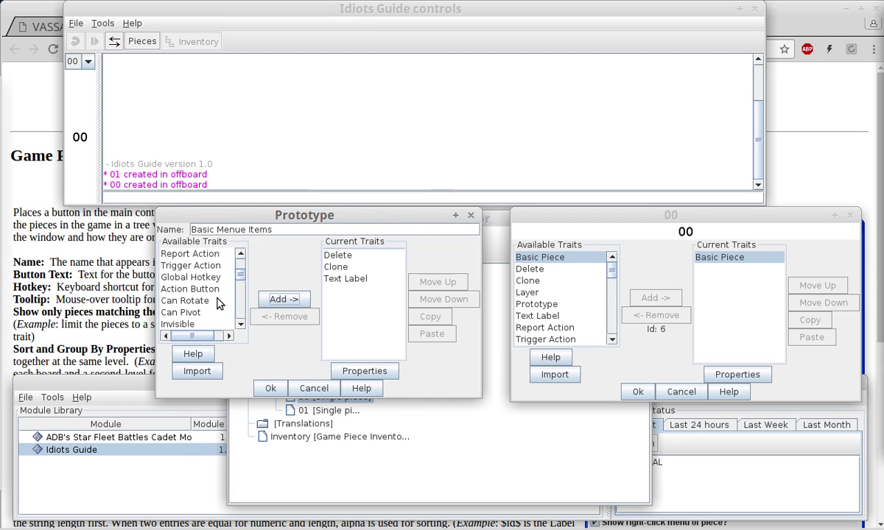
pyautogui.click(218, 302)
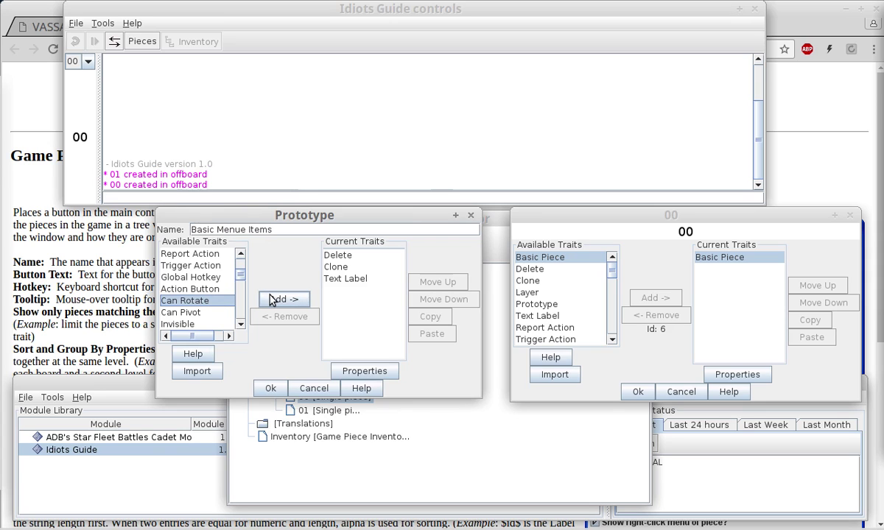
pyautogui.scroll(-1, 221, 315)
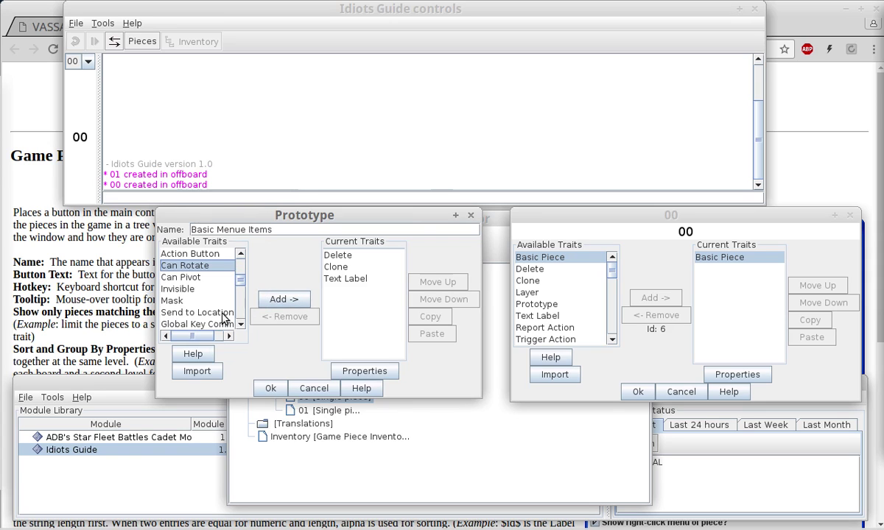
pyautogui.click(170, 289)
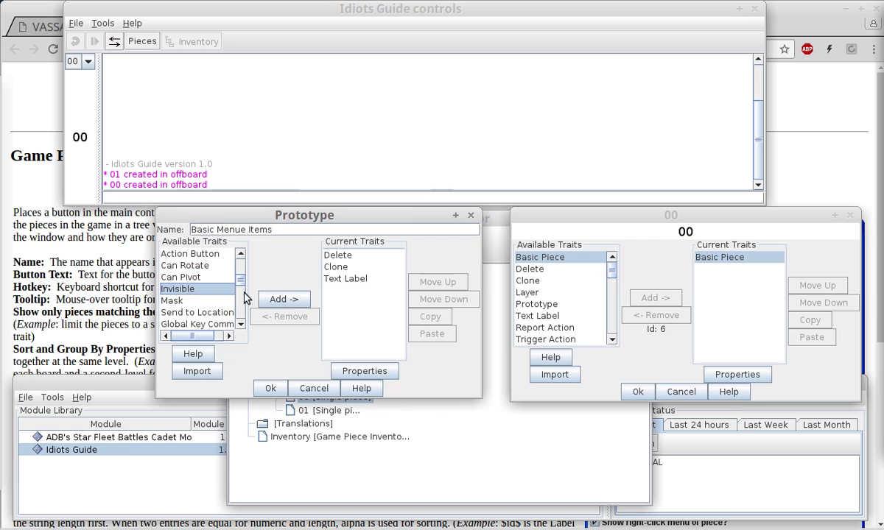
pyautogui.click(283, 302)
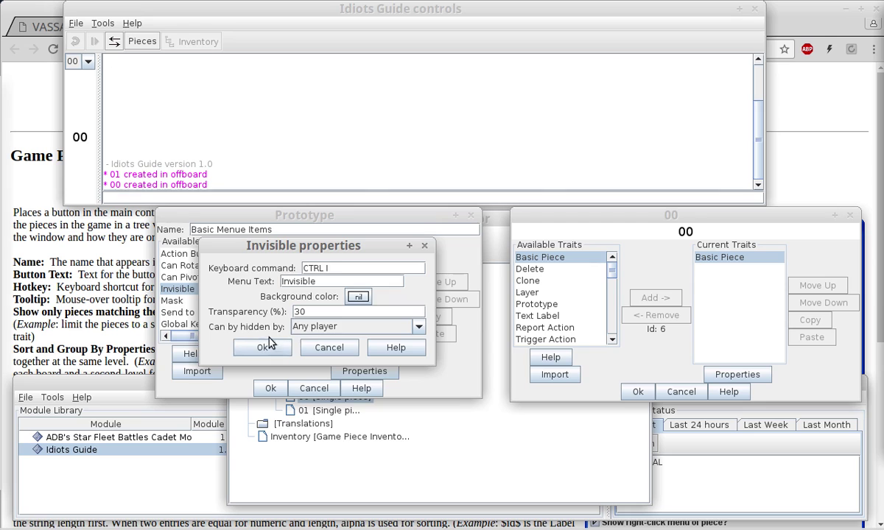
pyautogui.click(266, 347)
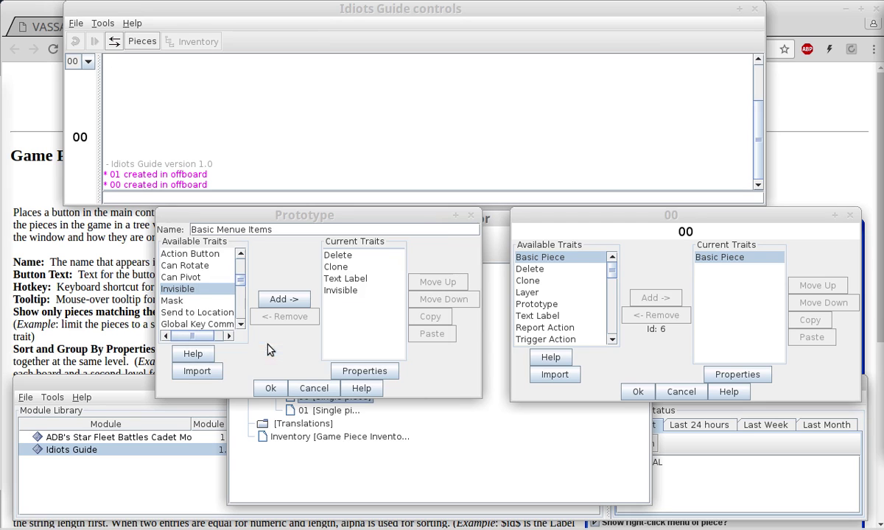
# Step: Add a Mask trait to the prototype that can be masked by any of the specified sides, with Team1 as the side
pyautogui.click(184, 301)
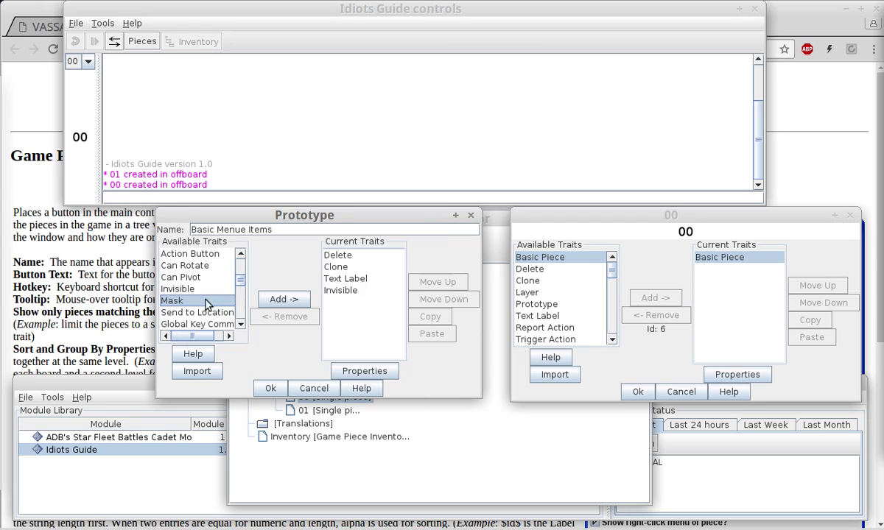
pyautogui.click(276, 299)
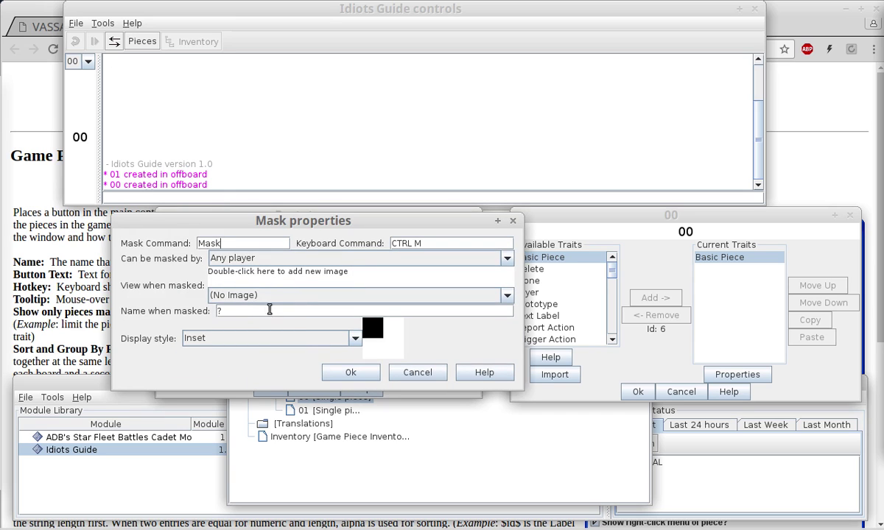
pyautogui.click(225, 259)
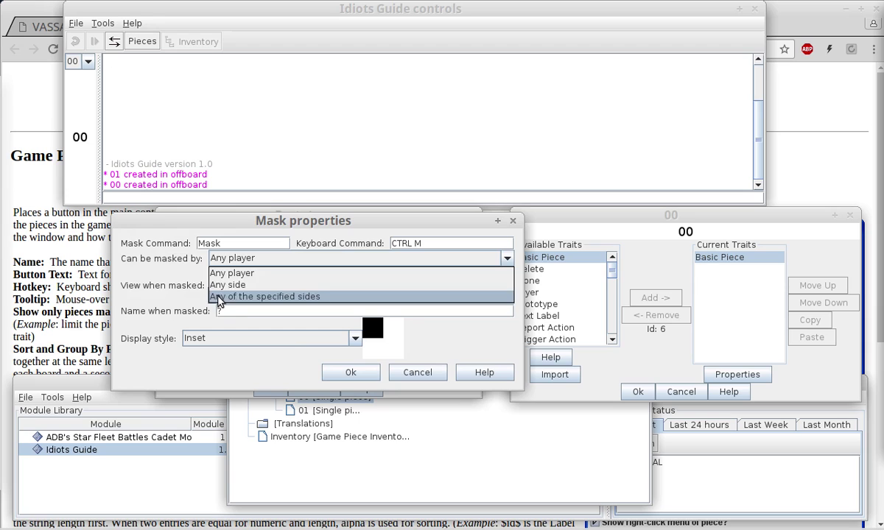
pyautogui.click(275, 297)
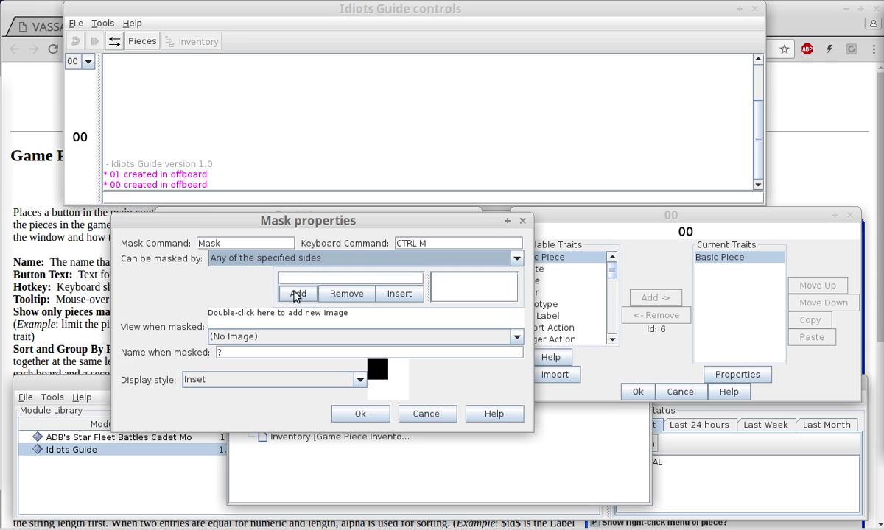
pyautogui.click(311, 280)
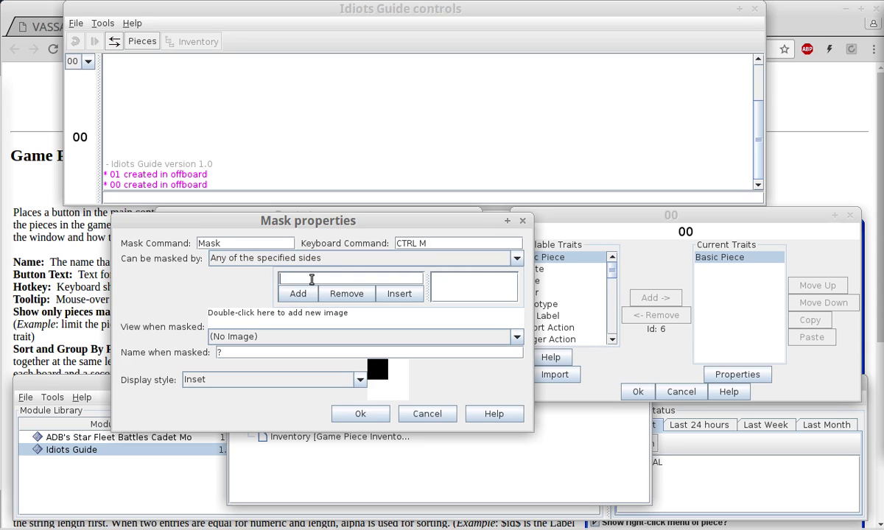
pyautogui.write('Team1')
pyautogui.click(297, 293)
pyautogui.click(358, 413)
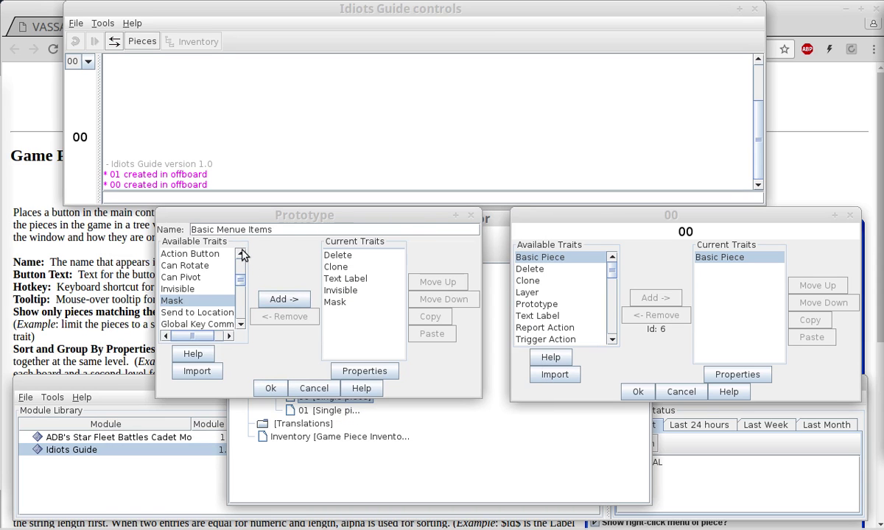
# Step: Correct the prototype's name to "Basic Menu Items" and accept the prototype definition
pyautogui.click(227, 215)
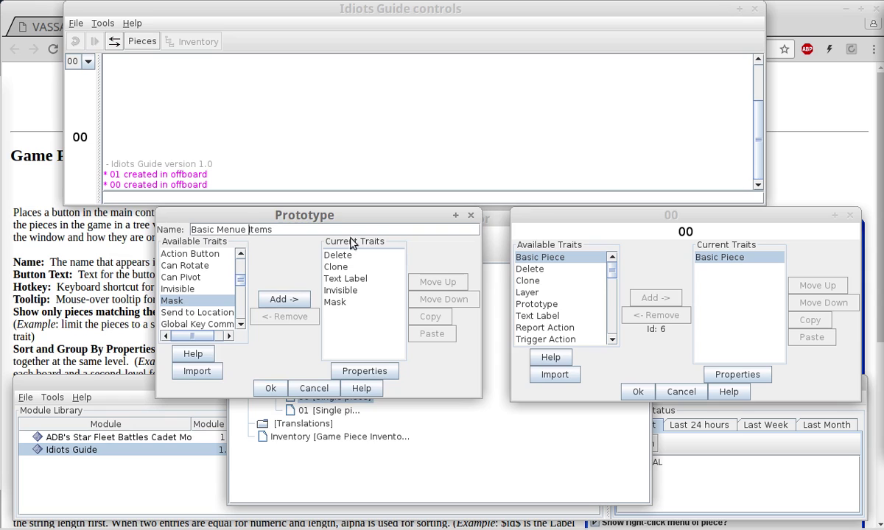
pyautogui.press('BackSpace')
pyautogui.click(271, 388)
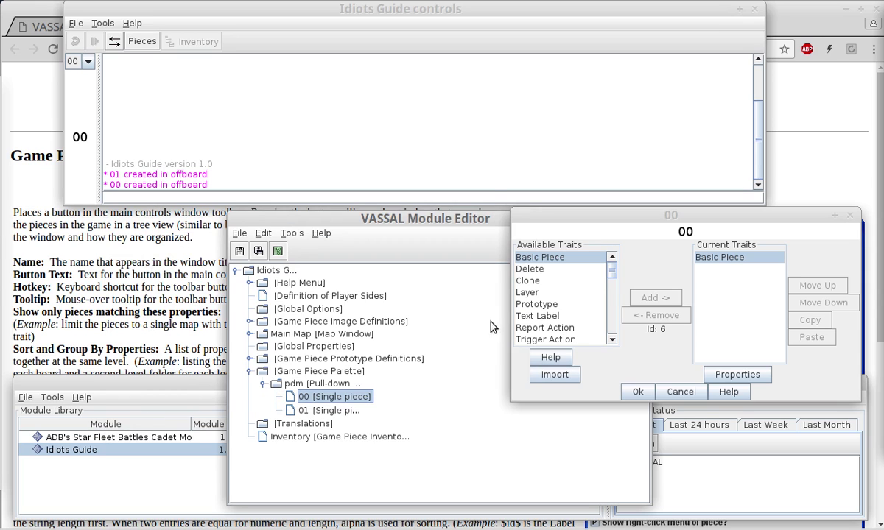
# Step: Add a Prototype trait to piece 00 with the prototype name "Basic menu Items"
pyautogui.click(546, 304)
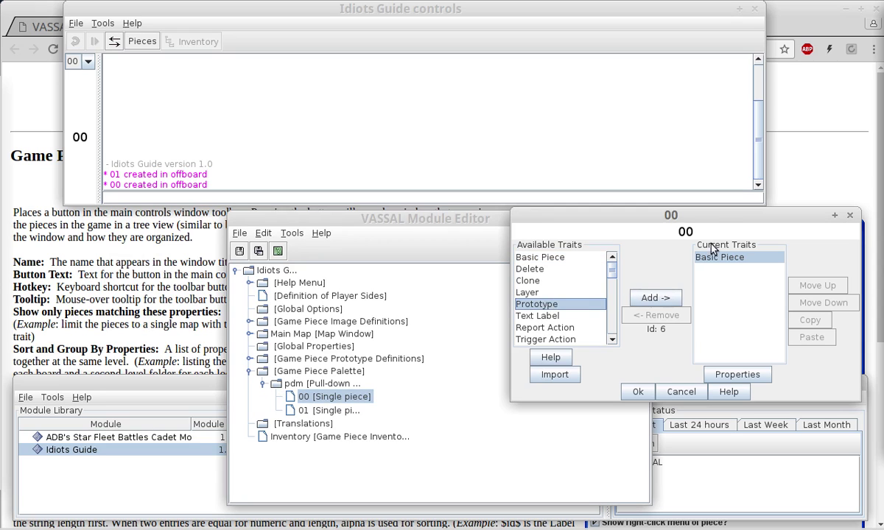
pyautogui.click(654, 297)
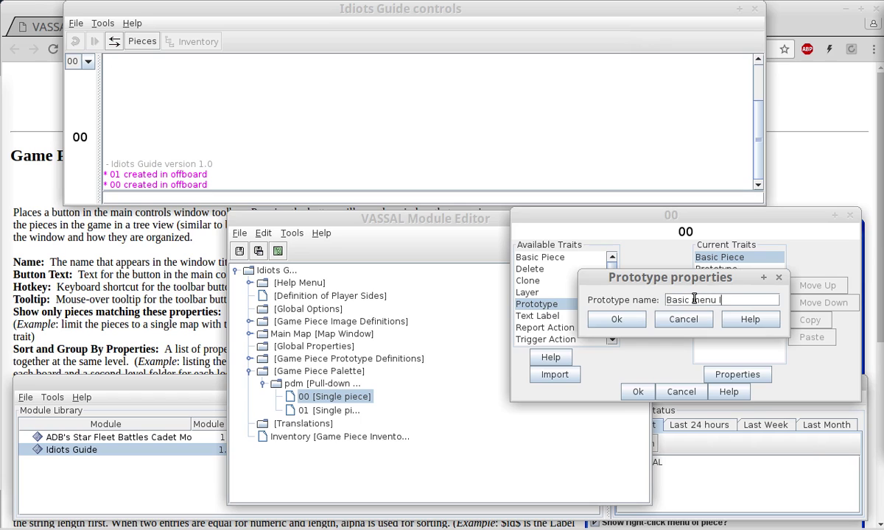
pyautogui.write('Basic Menu Item')
pyautogui.click(692, 300)
pyautogui.press('Delete')
pyautogui.write('m')
pyautogui.press('End')
pyautogui.write('s')
pyautogui.click(614, 319)
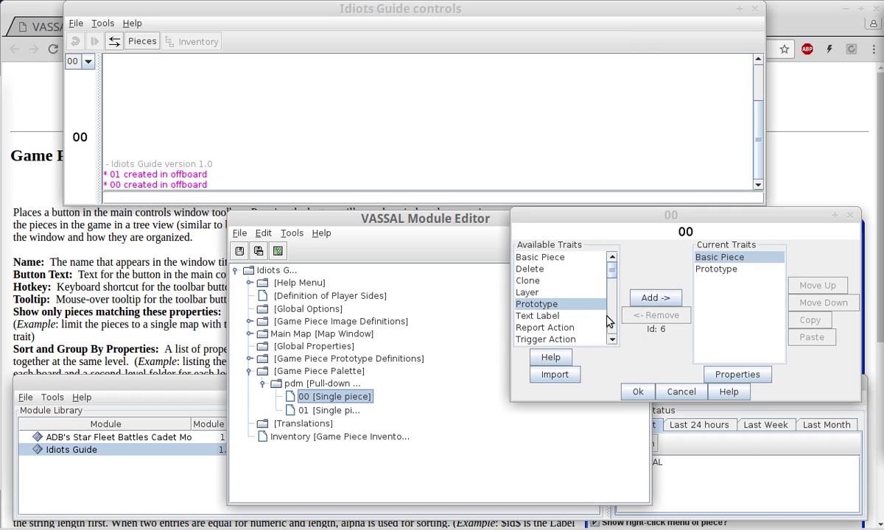
# Step: Check piece 00's prototype name against the entry under Game Piece Prototype Definitions, and accept the piece's traits
pyautogui.click(250, 322)
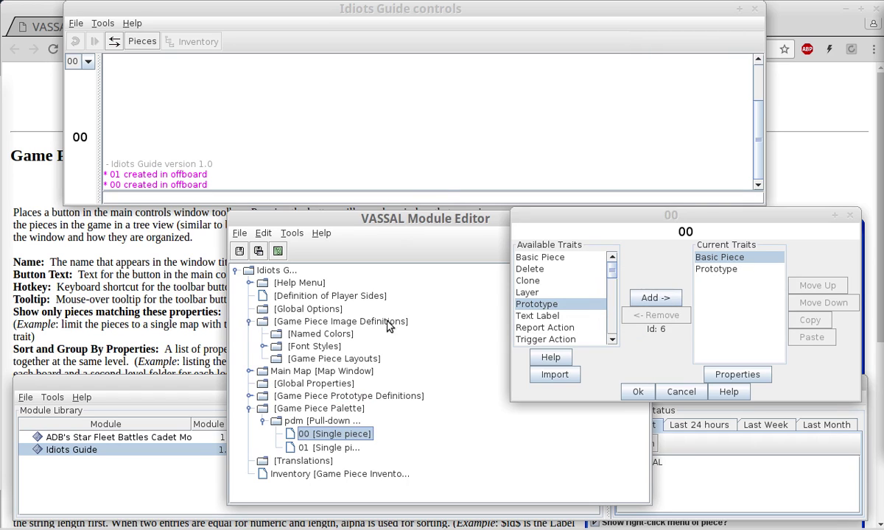
pyautogui.click(250, 322)
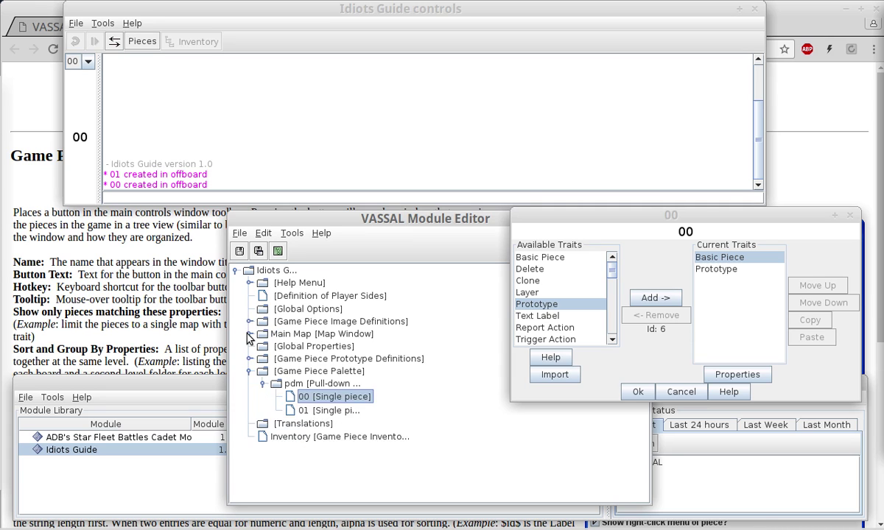
pyautogui.click(250, 334)
pyautogui.click(250, 334)
pyautogui.click(250, 358)
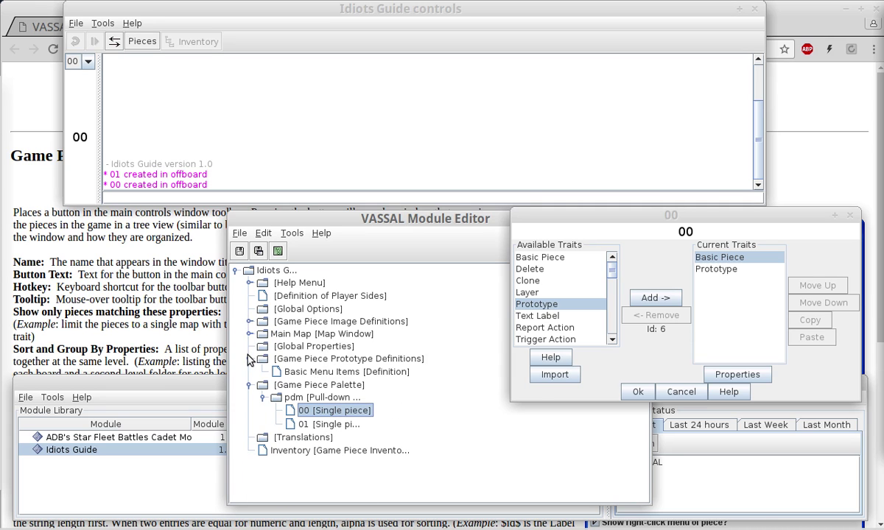
pyautogui.doubleClick(716, 269)
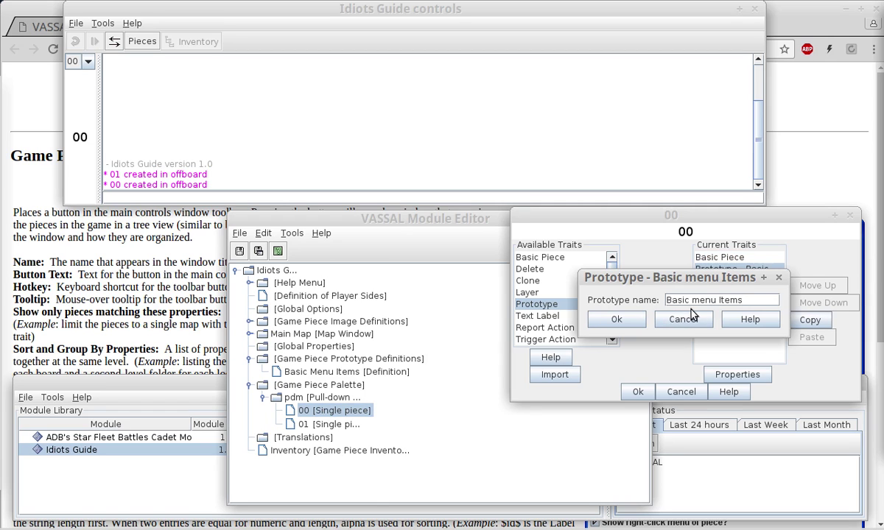
pyautogui.click(615, 319)
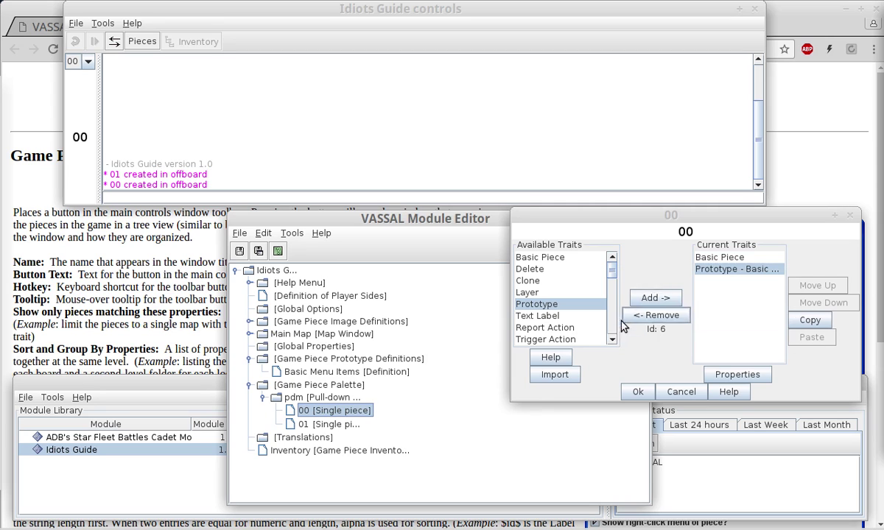
pyautogui.click(638, 392)
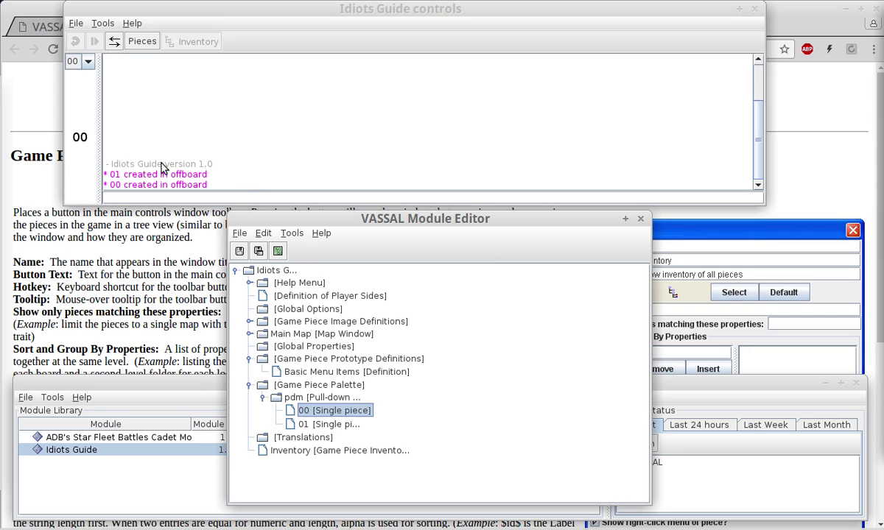
# Step: Try out piece 00 in the controls window's palette and save the module
pyautogui.click(140, 142)
pyautogui.click(80, 138)
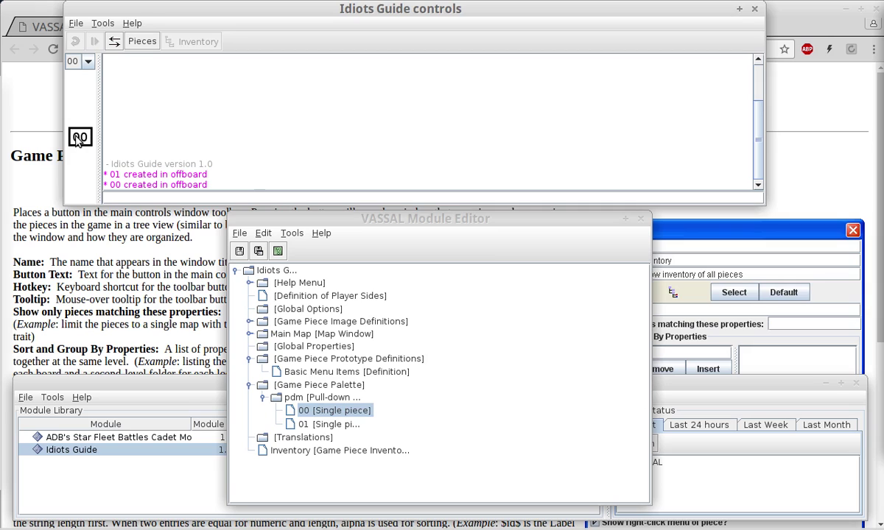
pyautogui.moveTo(78, 141)
pyautogui.mouseDown()
pyautogui.moveTo(131, 140)
pyautogui.moveTo(79, 138)
pyautogui.mouseUp()
pyautogui.click(240, 251)
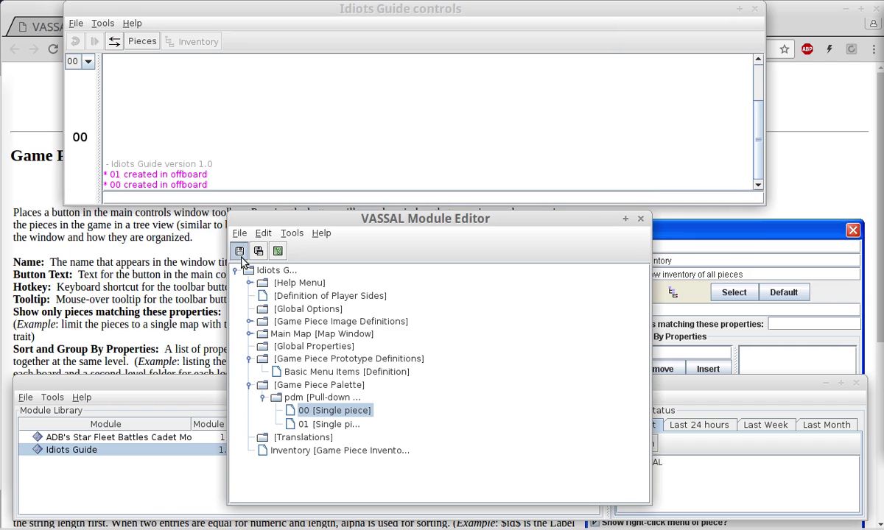
pyautogui.click(80, 138)
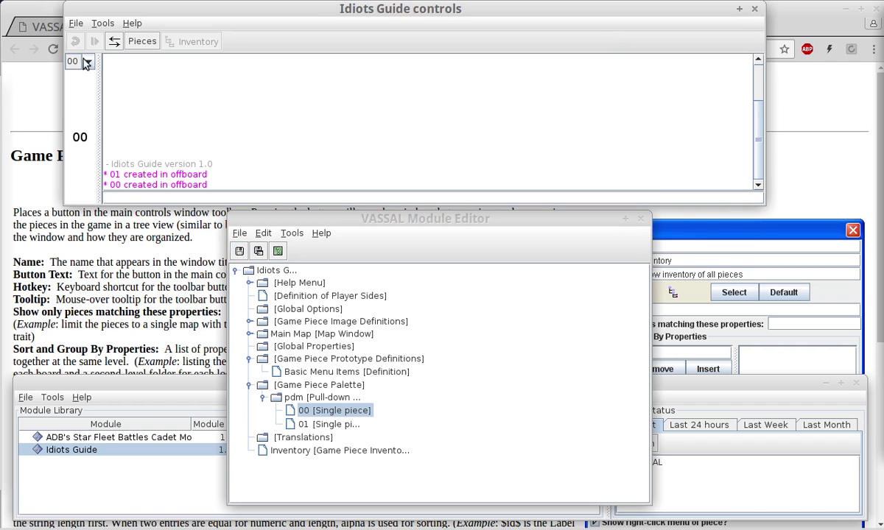
# Step: Start a new game and place piece 00 from the palette on the map
pyautogui.click(75, 24)
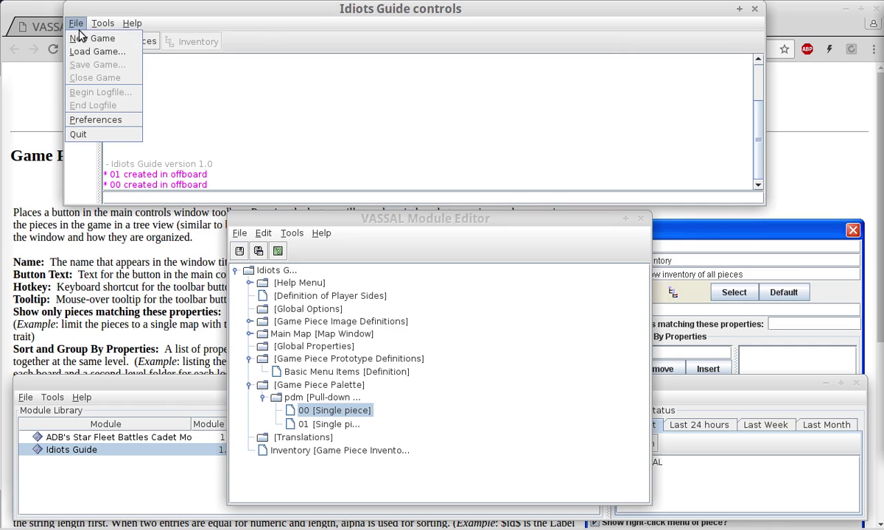
pyautogui.click(88, 37)
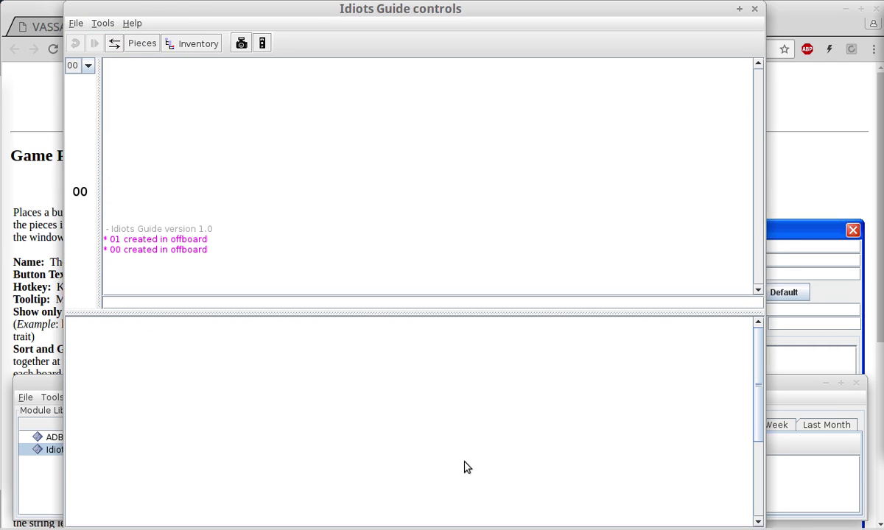
pyautogui.moveTo(79, 184); pyautogui.dragTo(359, 388)
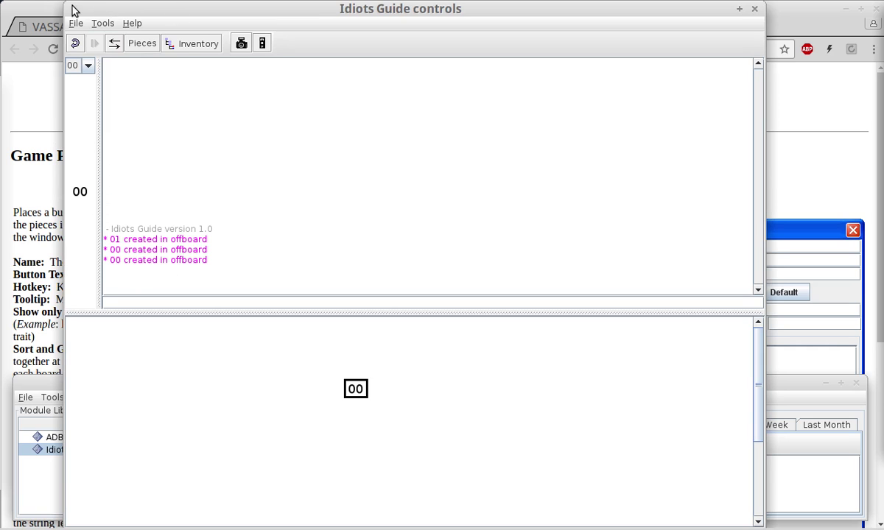
# Step: Rearrange the windows so the Module Editor sits beside piece 00 on the game map
pyautogui.moveTo(152, 15); pyautogui.dragTo(117, 295)
pyautogui.moveTo(408, 224); pyautogui.dragTo(575, 471)
pyautogui.moveTo(268, 230); pyautogui.dragTo(249, 20)
pyautogui.click(822, 426)
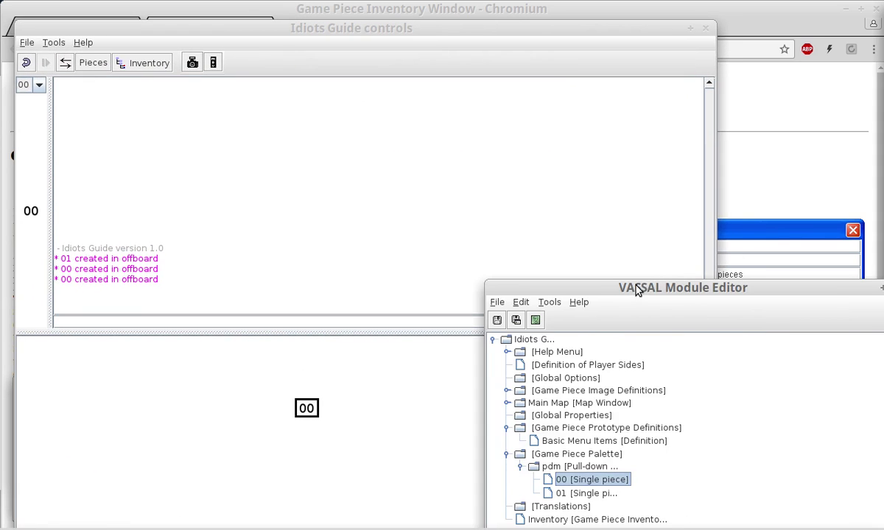
pyautogui.moveTo(637, 289); pyautogui.dragTo(580, 138)
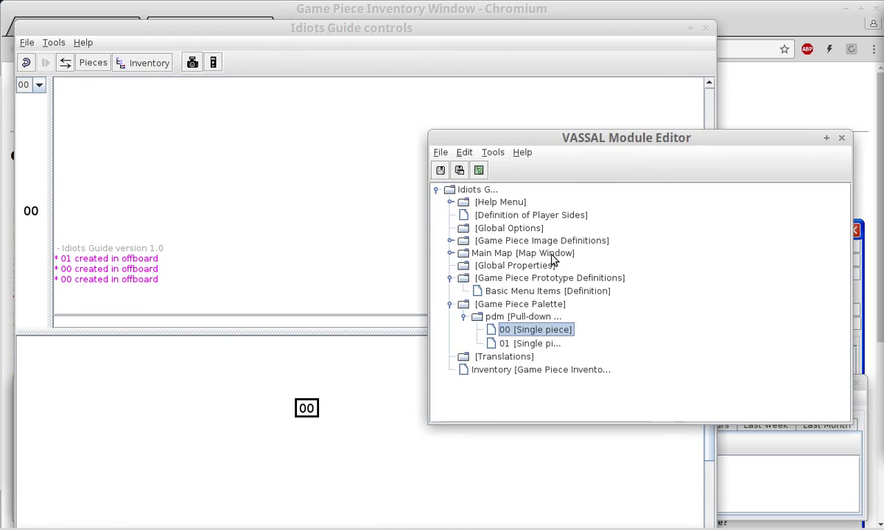
# Step: Check the spelling of piece 00's assigned prototype against the entry under Game Piece Prototype Definitions
pyautogui.doubleClick(514, 332)
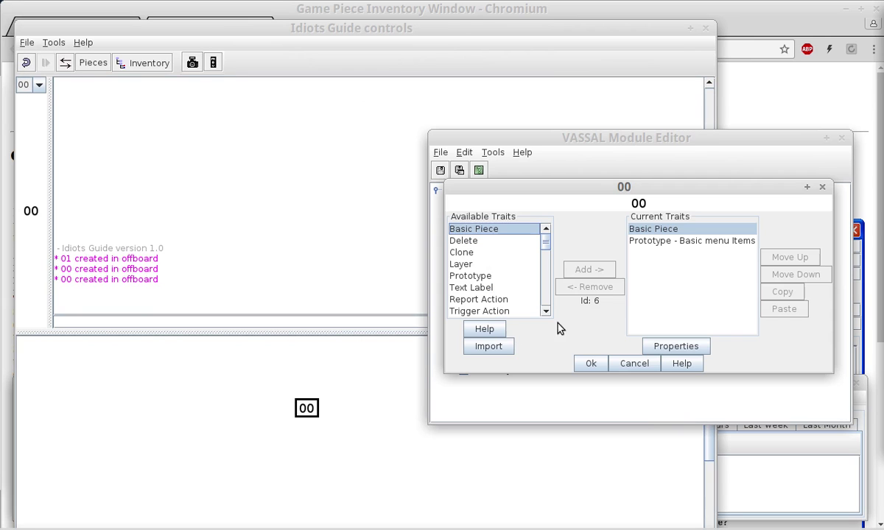
pyautogui.click(705, 244)
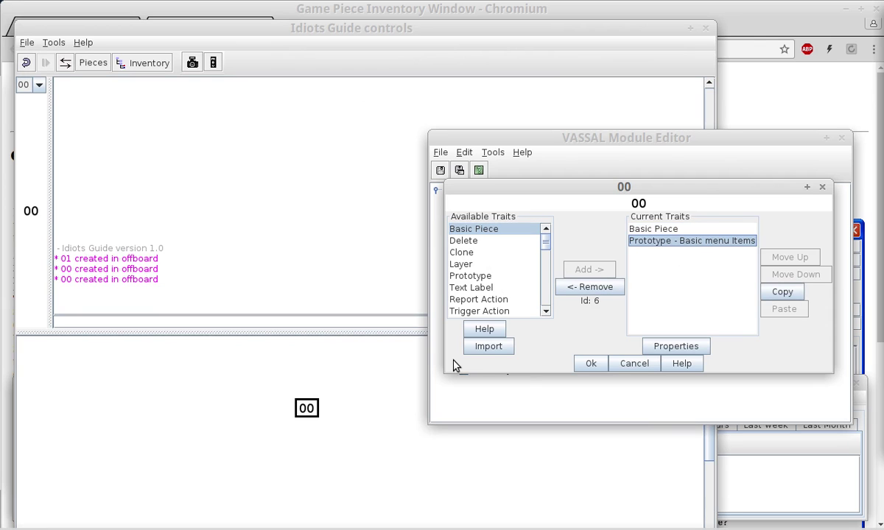
pyautogui.click(629, 364)
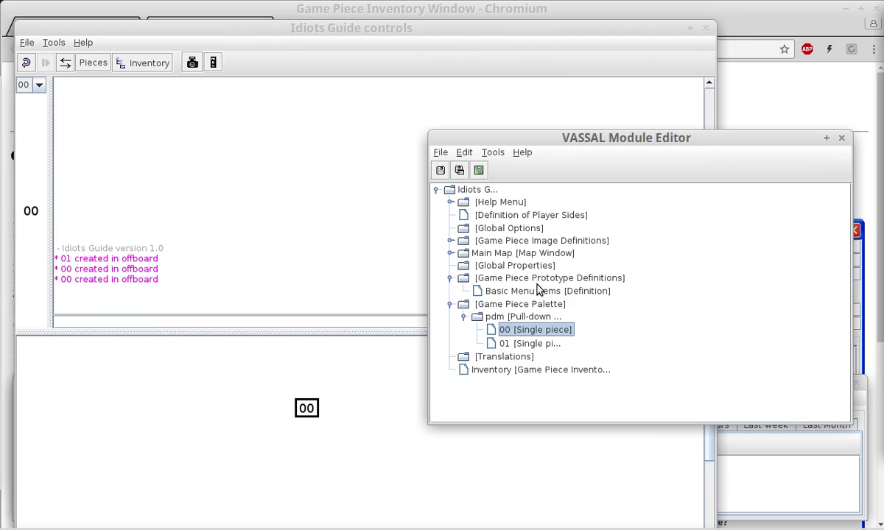
# Step: Correct the prototype name in piece 00's traits to "Basic Menu Items" and accept the piece
pyautogui.doubleClick(538, 330)
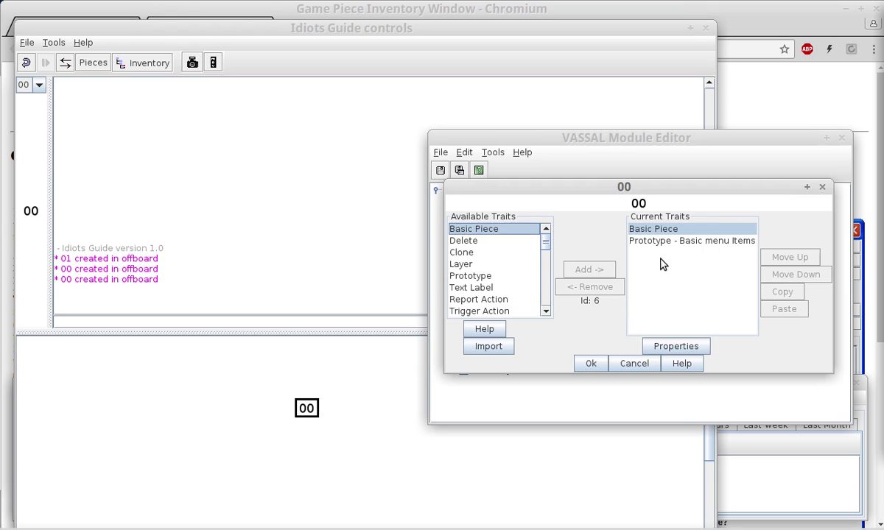
pyautogui.doubleClick(682, 246)
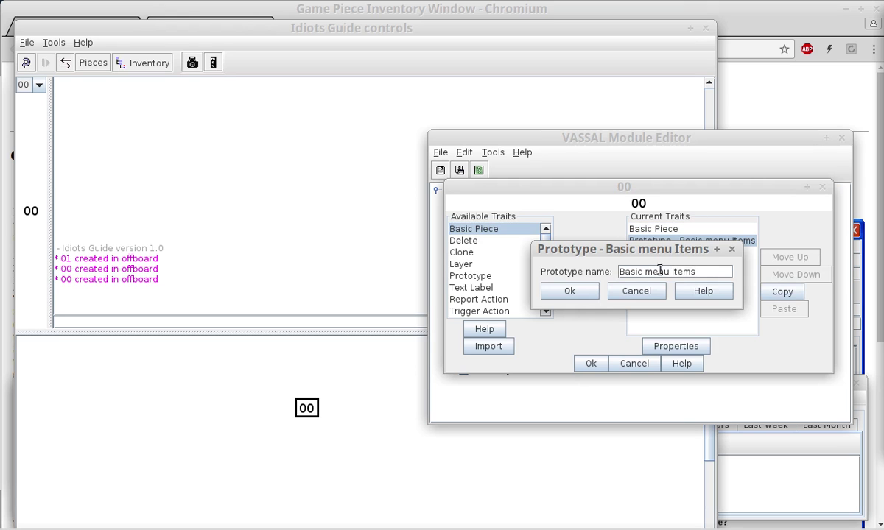
pyautogui.press('BackSpace')
pyautogui.write('M')
pyautogui.click(561, 291)
pyautogui.click(590, 363)
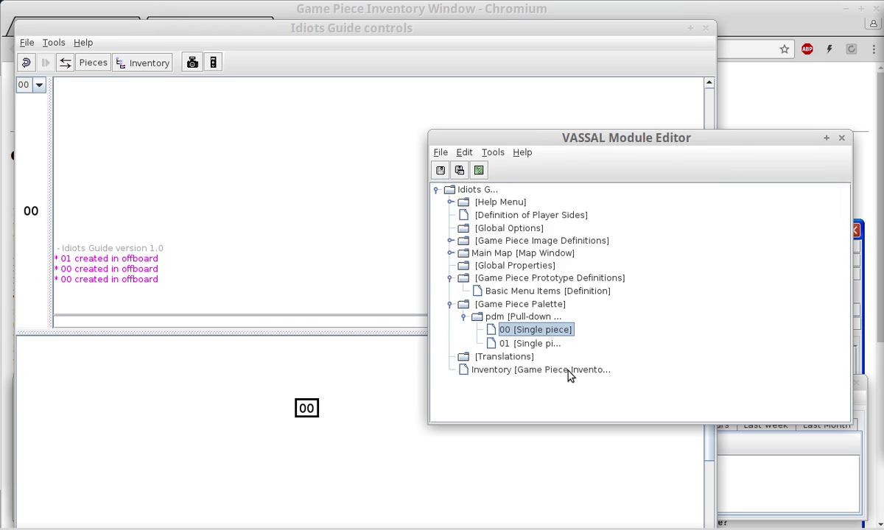
# Step: Move the existing piece 00 on the game map and place another piece 00 from the palette beside it
pyautogui.click(317, 412)
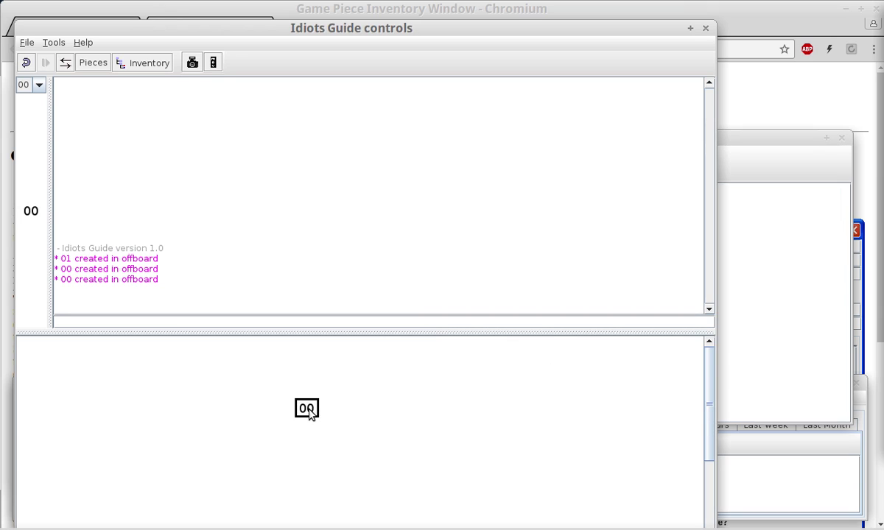
pyautogui.moveTo(308, 410); pyautogui.dragTo(377, 386)
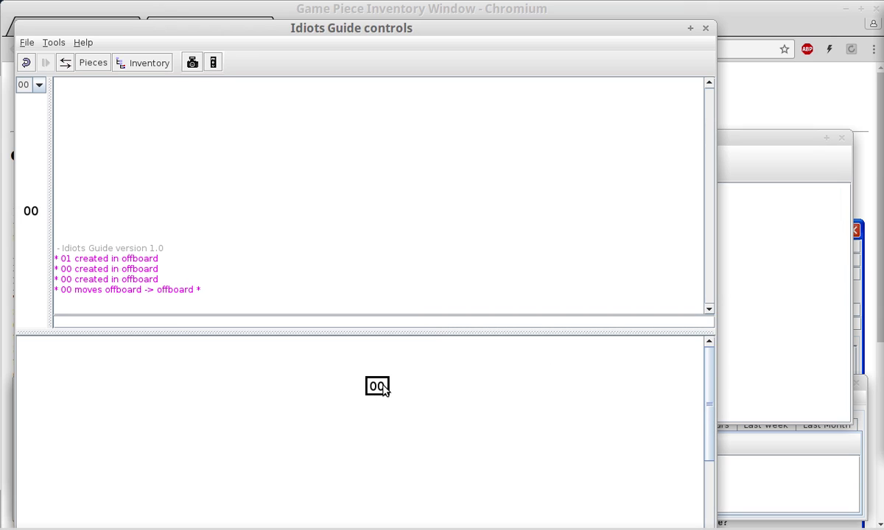
pyautogui.click(31, 214)
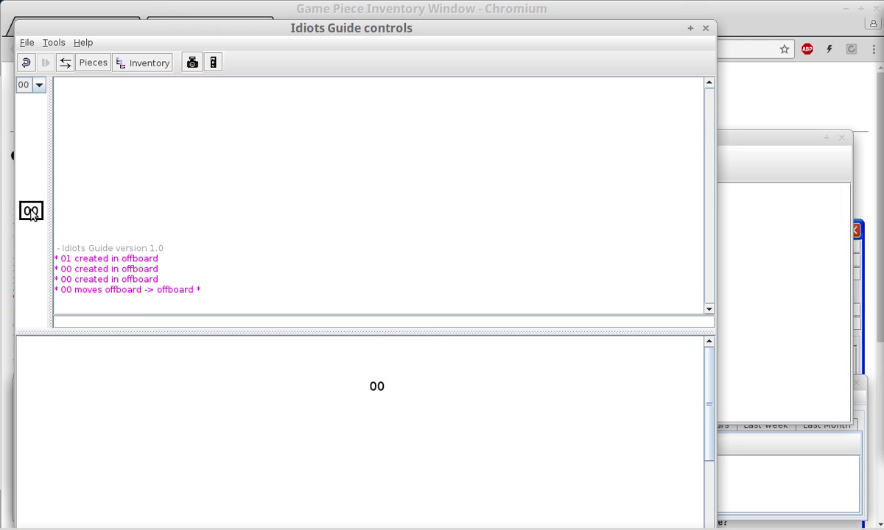
pyautogui.rightClick(31, 211)
pyautogui.click(67, 189)
pyautogui.moveTo(35, 219); pyautogui.dragTo(330, 385)
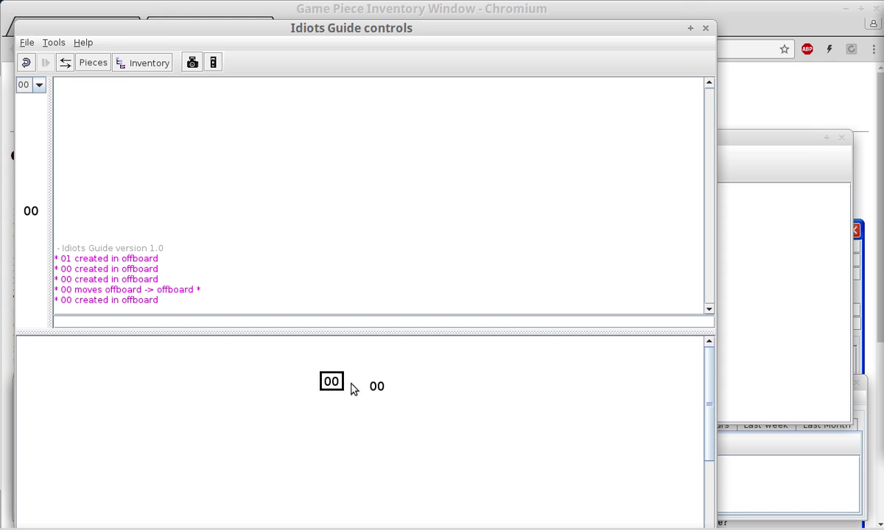
# Step: Delete the newly placed piece 00 from the map with its own Delete command, and move the older piece 00 slightly
pyautogui.click(376, 387)
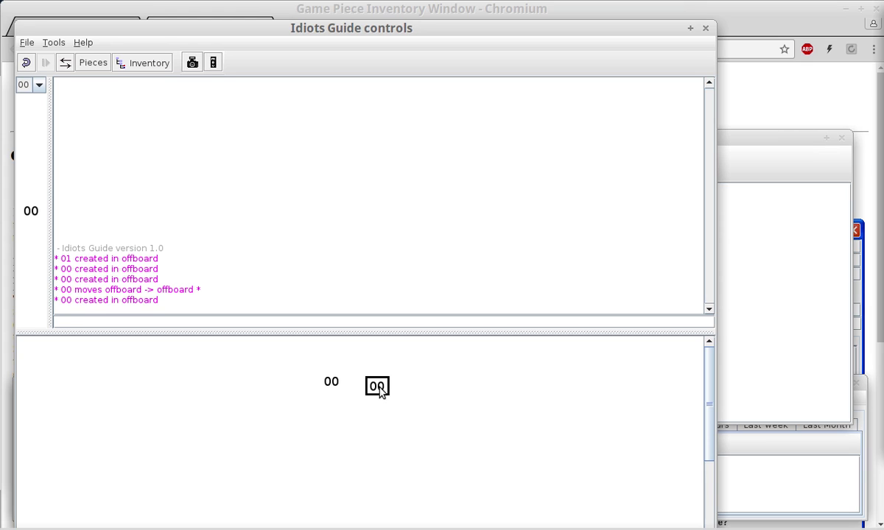
pyautogui.click(322, 409)
pyautogui.click(332, 385)
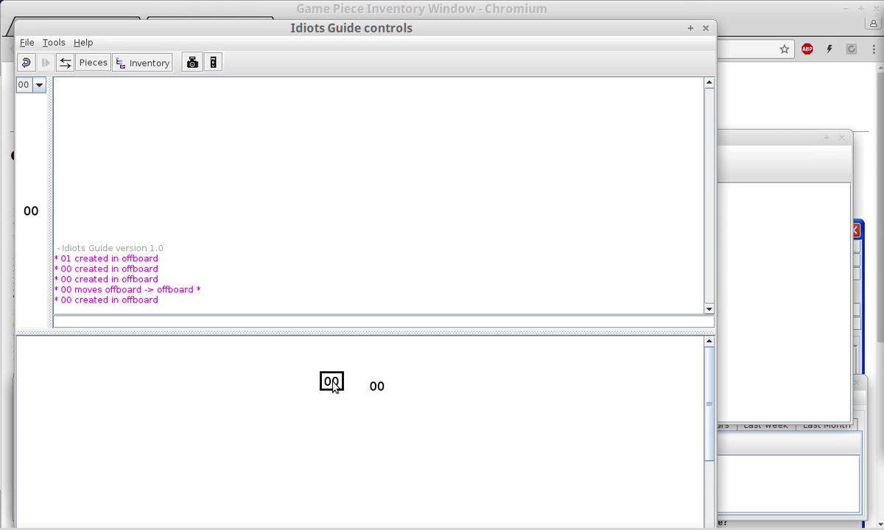
pyautogui.rightClick(333, 387)
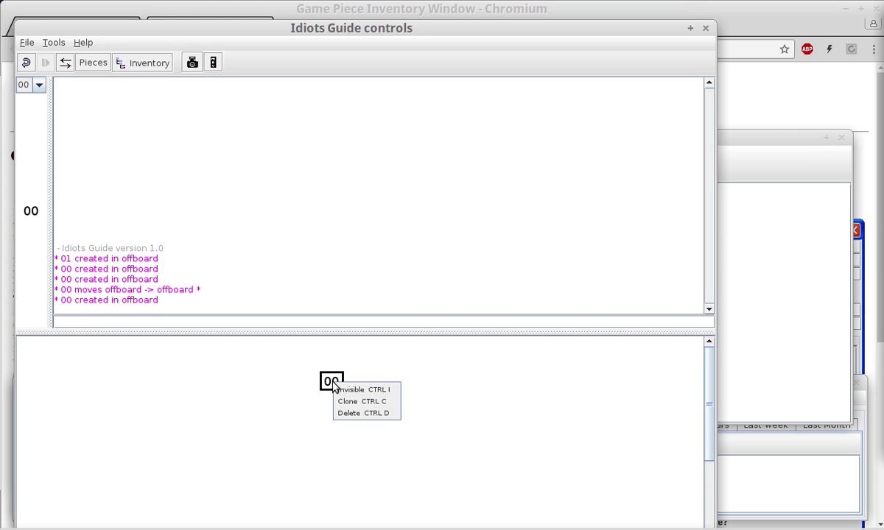
pyautogui.click(362, 414)
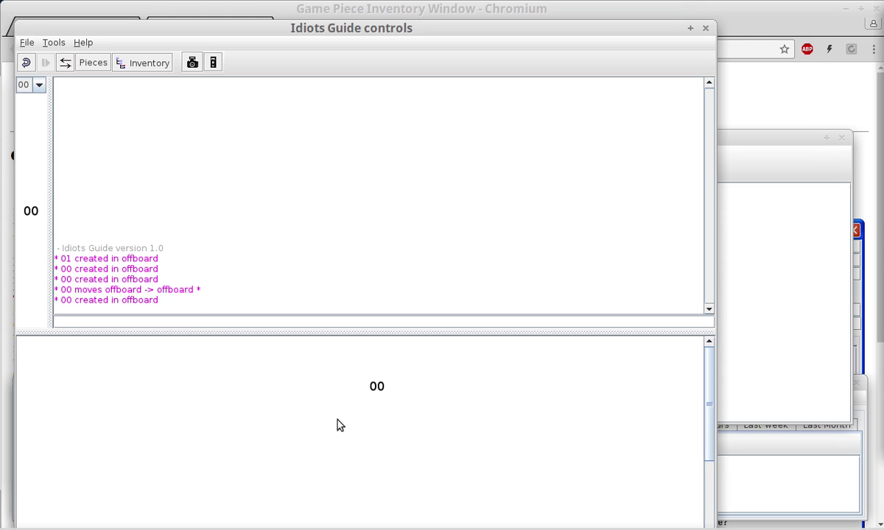
pyautogui.moveTo(376, 384); pyautogui.dragTo(392, 411)
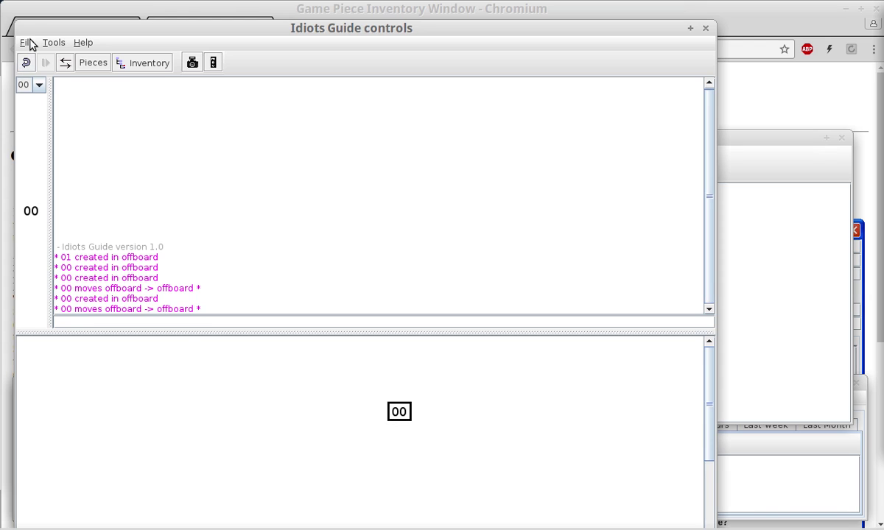
# Step: Close the current game without saving it
pyautogui.click(30, 43)
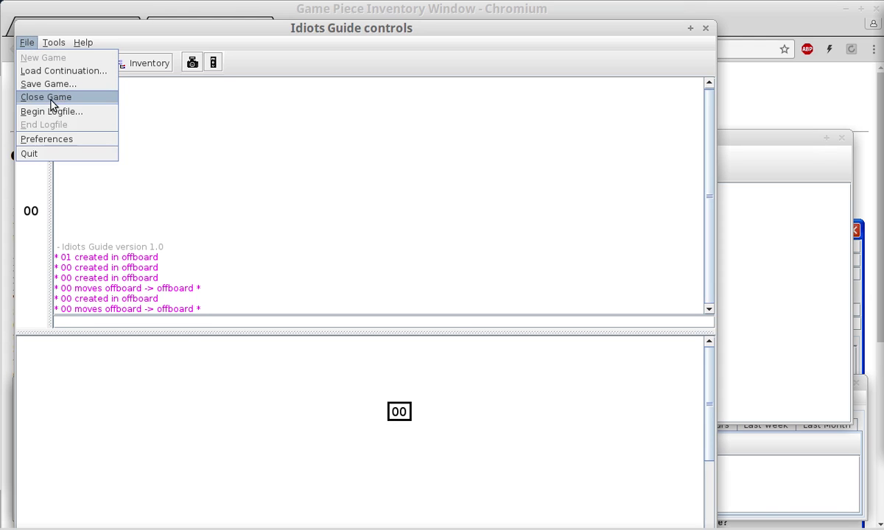
pyautogui.press('Return')
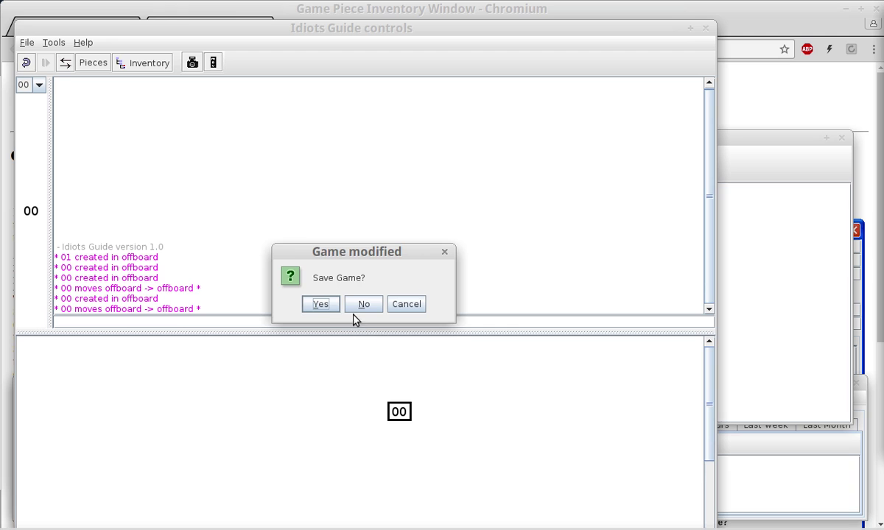
pyautogui.click(355, 311)
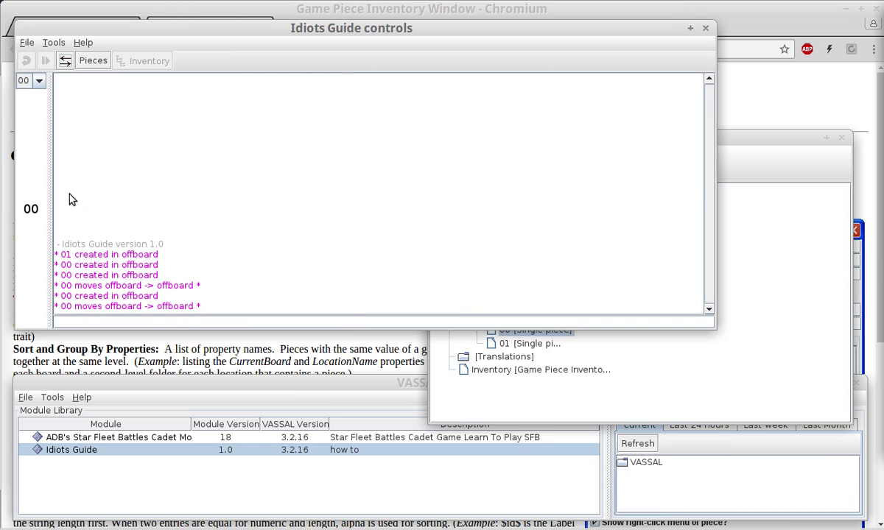
# Step: Check which commands piece 00 offers in the palette, and return to the Module Editor
pyautogui.click(36, 211)
pyautogui.rightClick(35, 210)
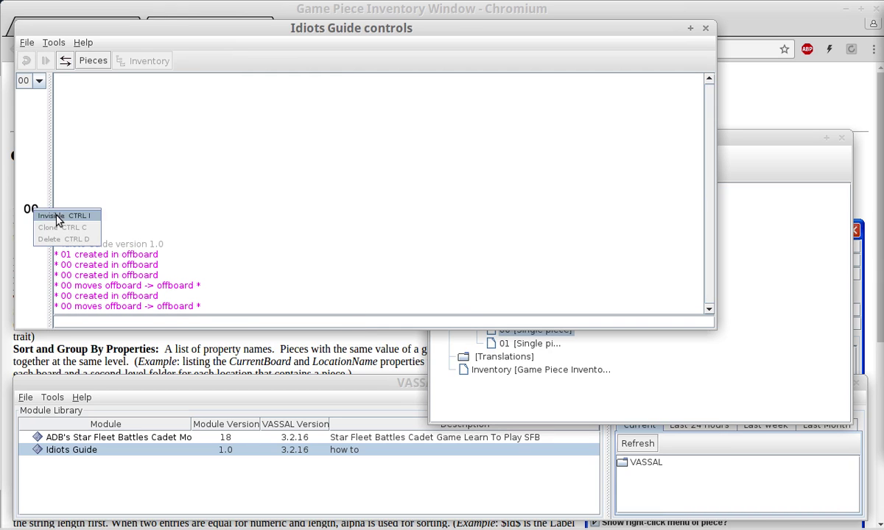
pyautogui.click(537, 406)
pyautogui.click(487, 388)
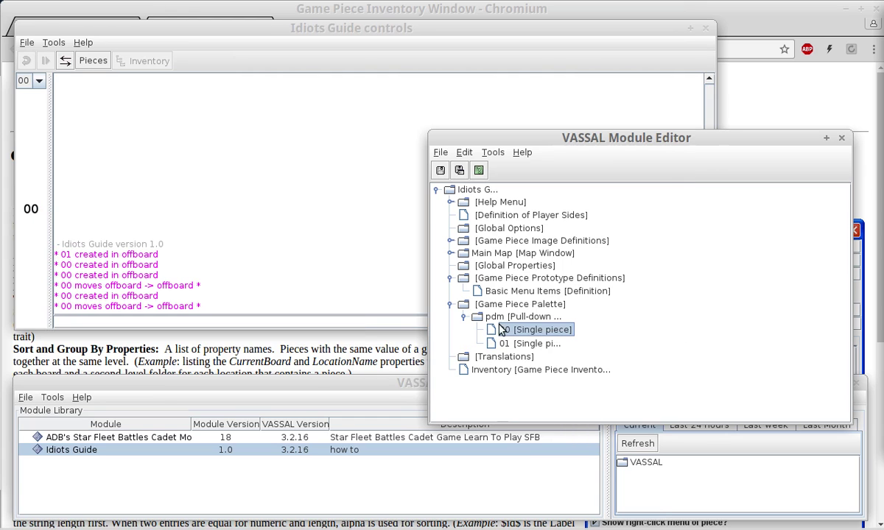
# Step: Review piece 00's prototype trait and the available Delete, Clone and Mask traits
pyautogui.doubleClick(513, 335)
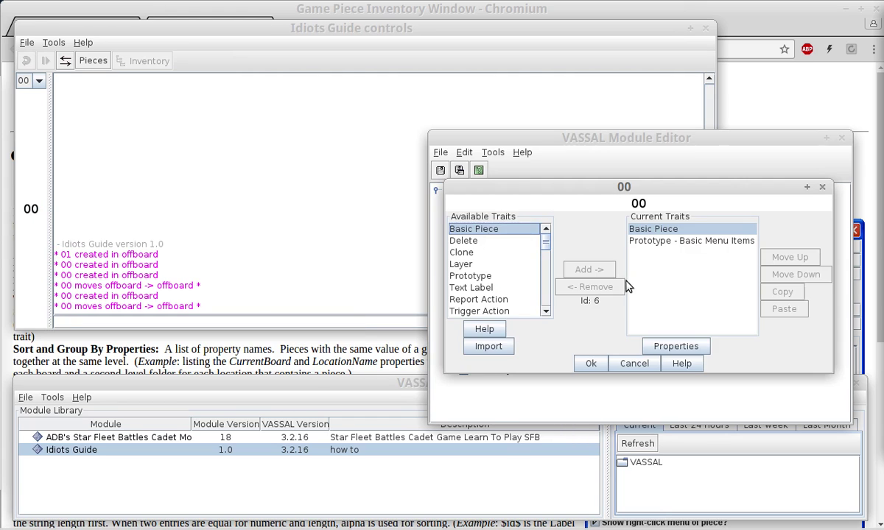
pyautogui.click(627, 240)
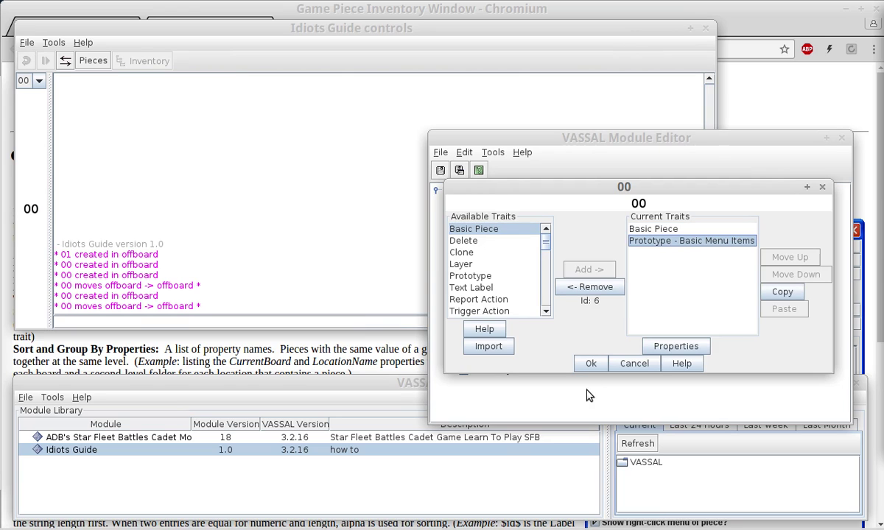
pyautogui.click(473, 243)
pyautogui.click(475, 252)
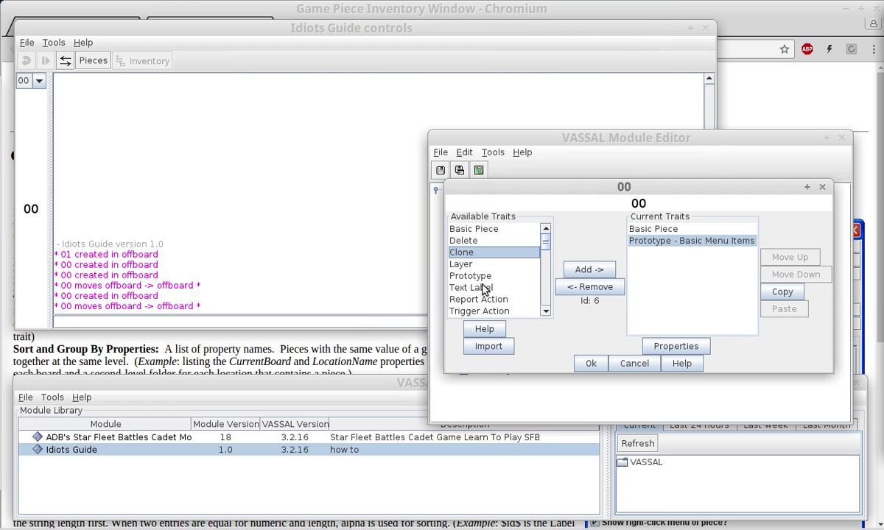
pyautogui.scroll(-3, 478, 294)
pyautogui.click(475, 276)
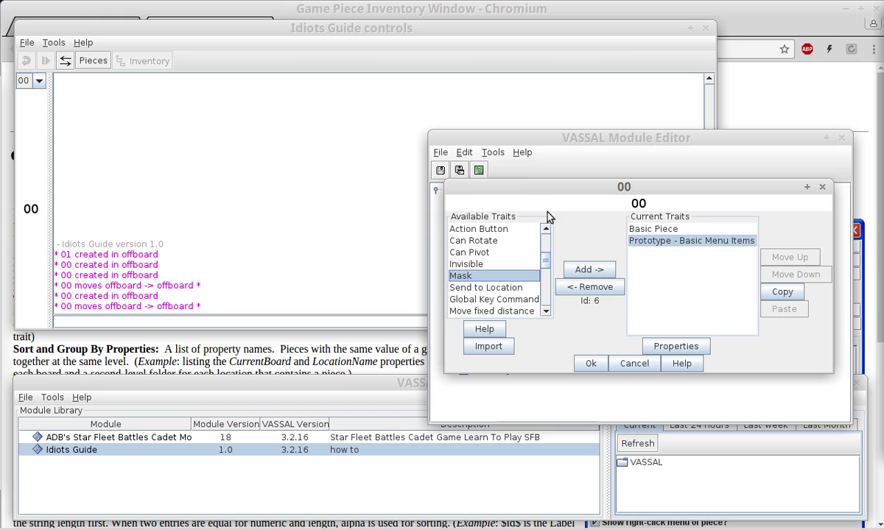
# Step: Examine the traits in the Basic Menu Items prototype definition, including Mask, alongside piece 00's traits, and cancel the definition's dialog
pyautogui.moveTo(540, 188); pyautogui.dragTo(180, 136)
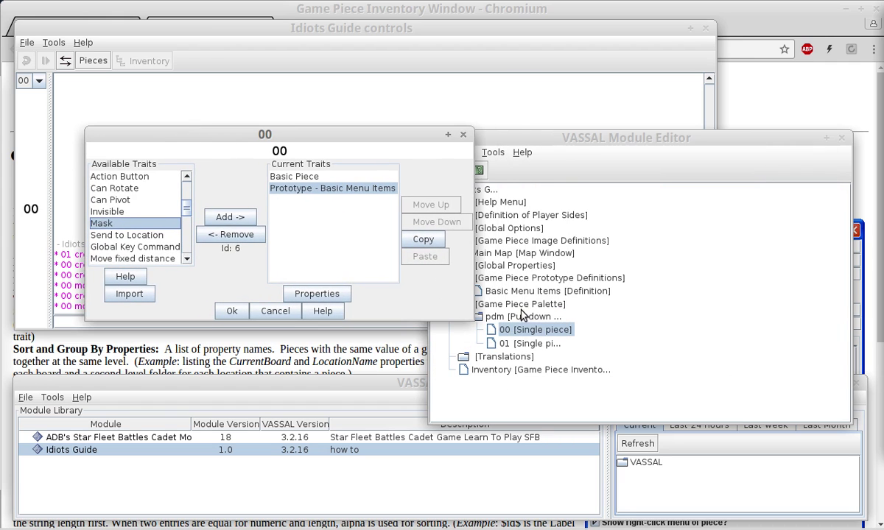
pyautogui.click(519, 316)
pyautogui.doubleClick(527, 291)
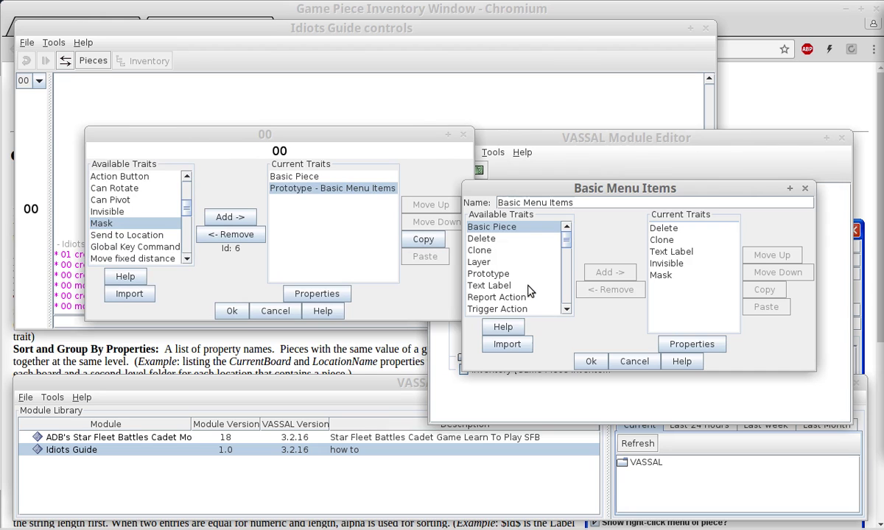
pyautogui.click(670, 276)
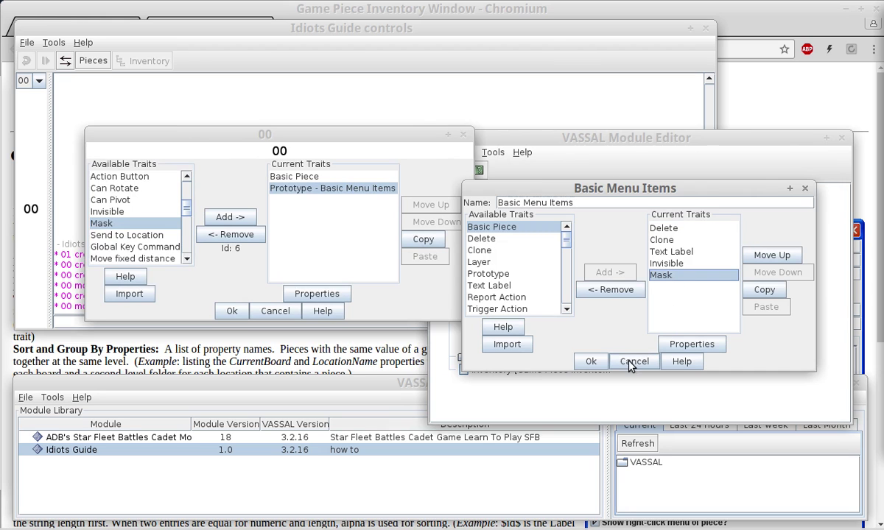
pyautogui.click(632, 362)
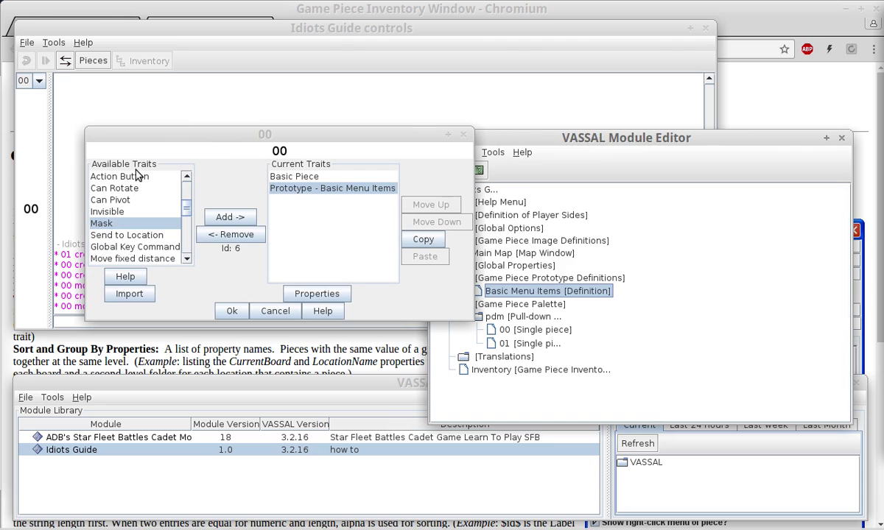
# Step: Compare piece 00's palette commands with its assigned prototype, and cancel the editing of the piece
pyautogui.rightClick(28, 208)
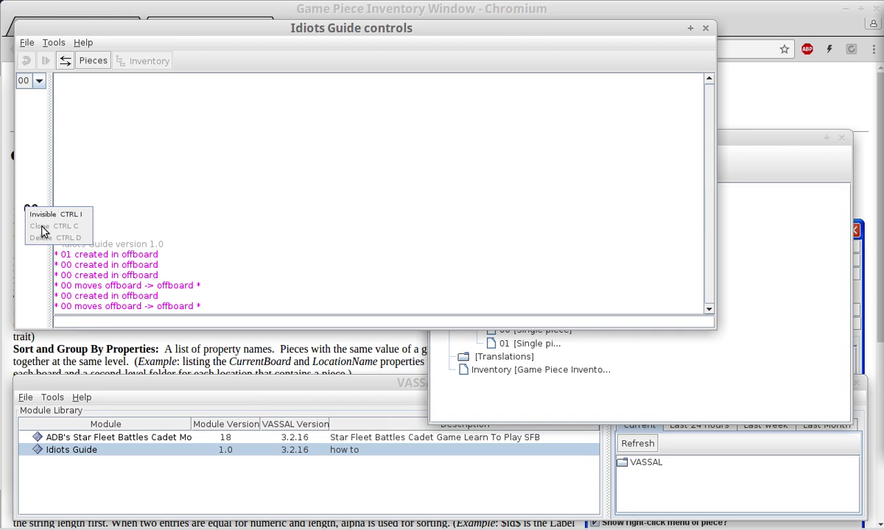
pyautogui.click(662, 393)
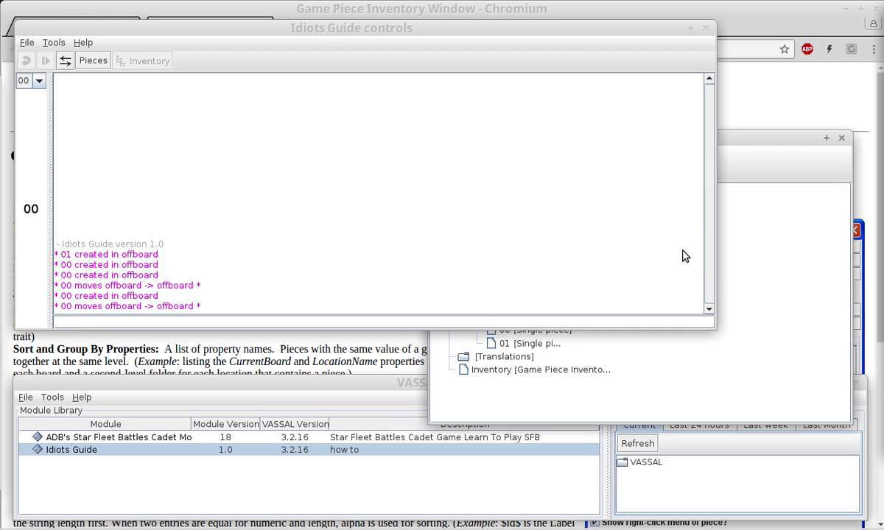
pyautogui.click(731, 241)
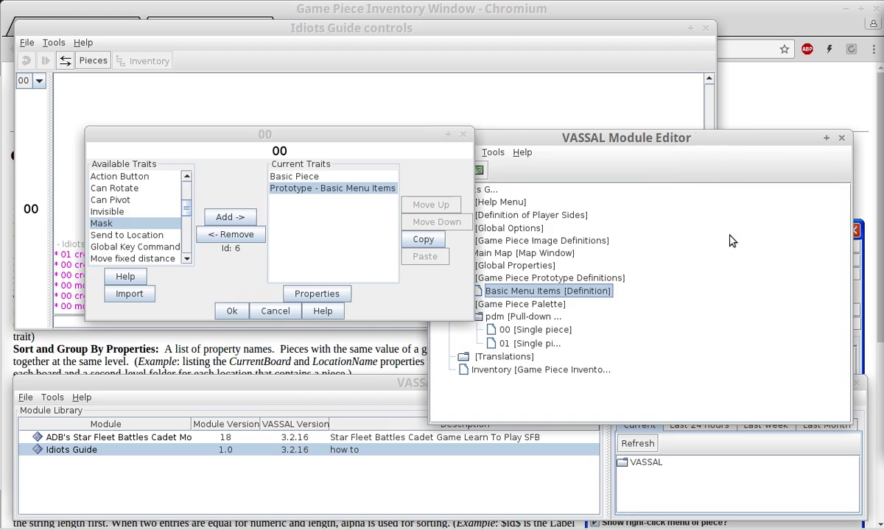
pyautogui.click(276, 310)
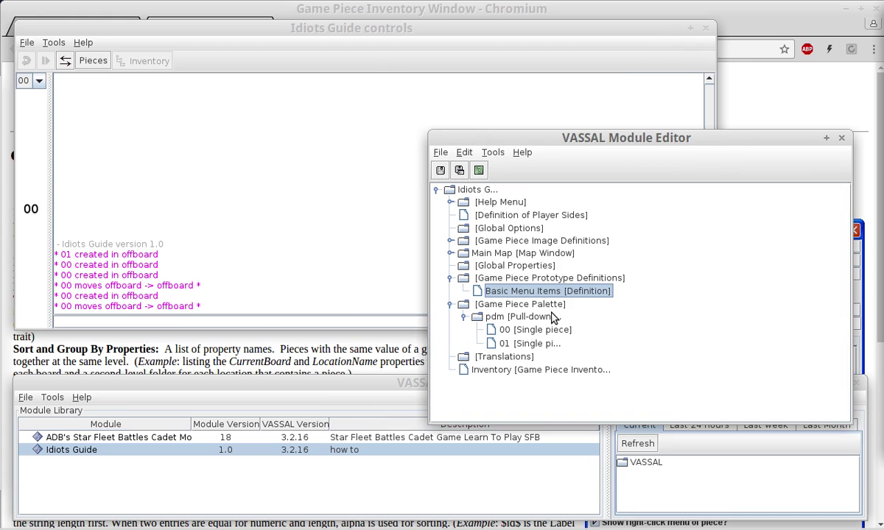
# Step: Add "Team1" to the sides available to players in the Definition of Player Sides
pyautogui.click(486, 214)
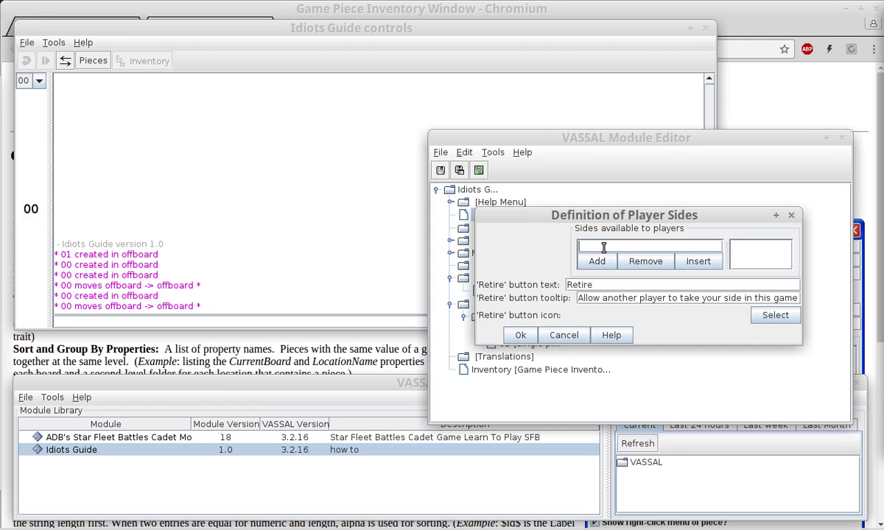
pyautogui.write('Team1')
pyautogui.click(597, 262)
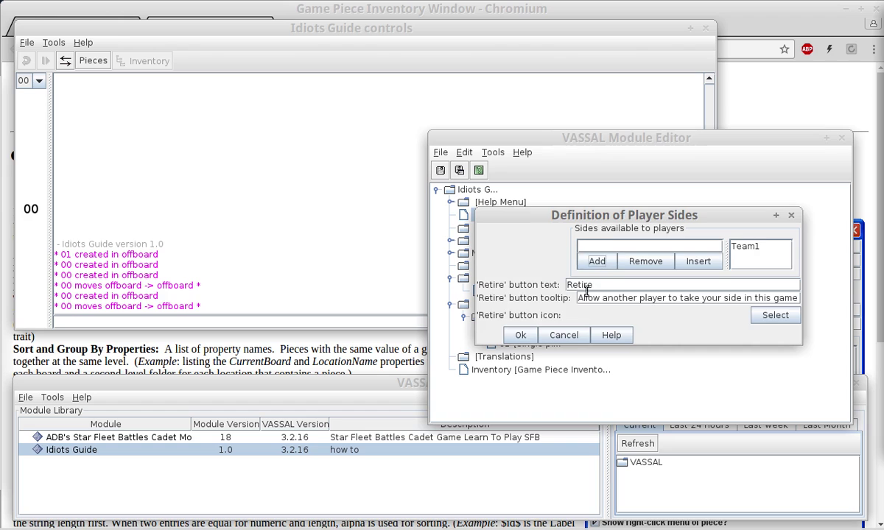
pyautogui.click(520, 335)
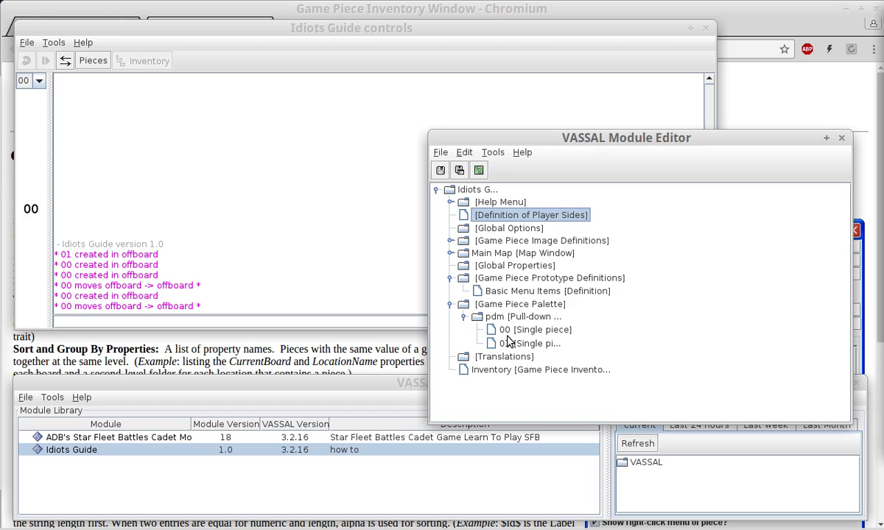
# Step: Review the Mask trait's properties in the Basic Menu Items prototype definition and accept both dialogs
pyautogui.doubleClick(490, 291)
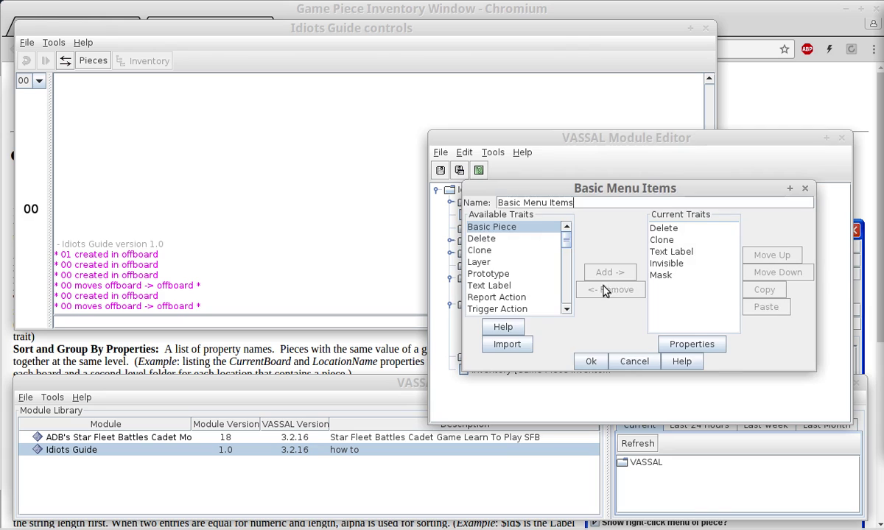
pyautogui.doubleClick(661, 275)
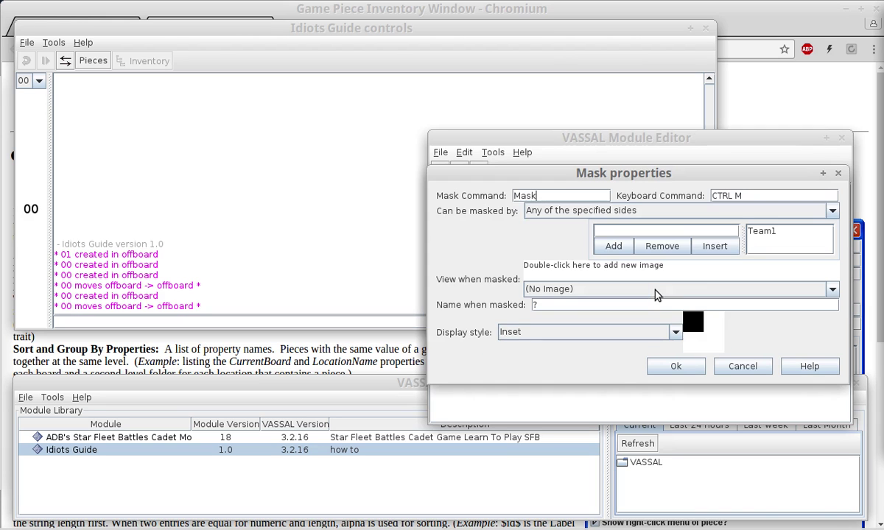
pyautogui.click(676, 367)
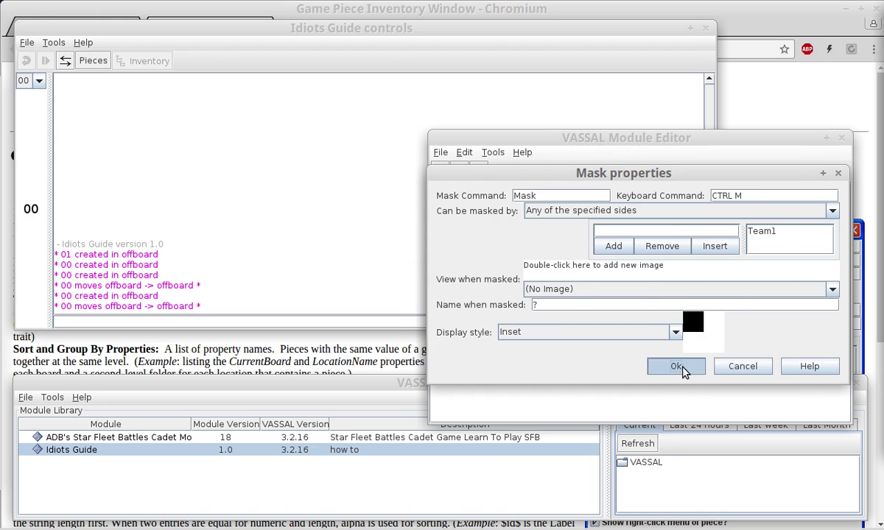
pyautogui.click(589, 362)
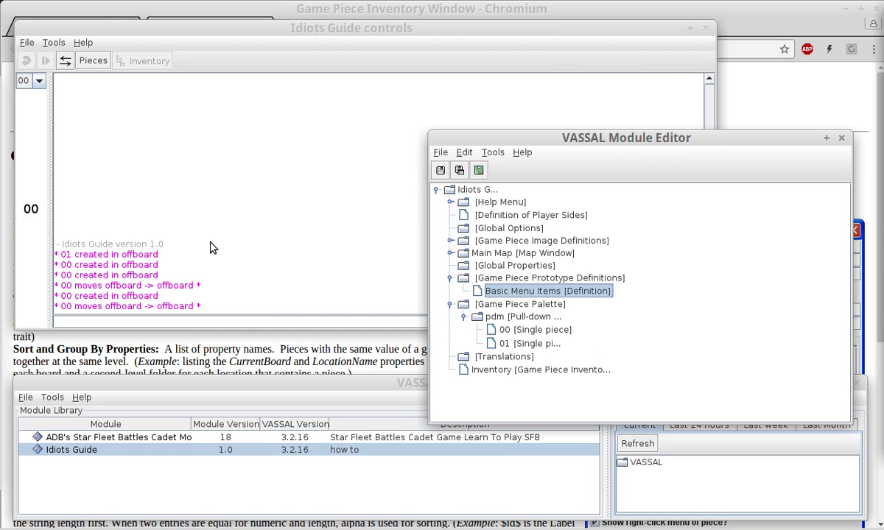
# Step: Check which commands piece 00 offers in the palette, and return to the Module Editor
pyautogui.click(211, 246)
pyautogui.rightClick(30, 209)
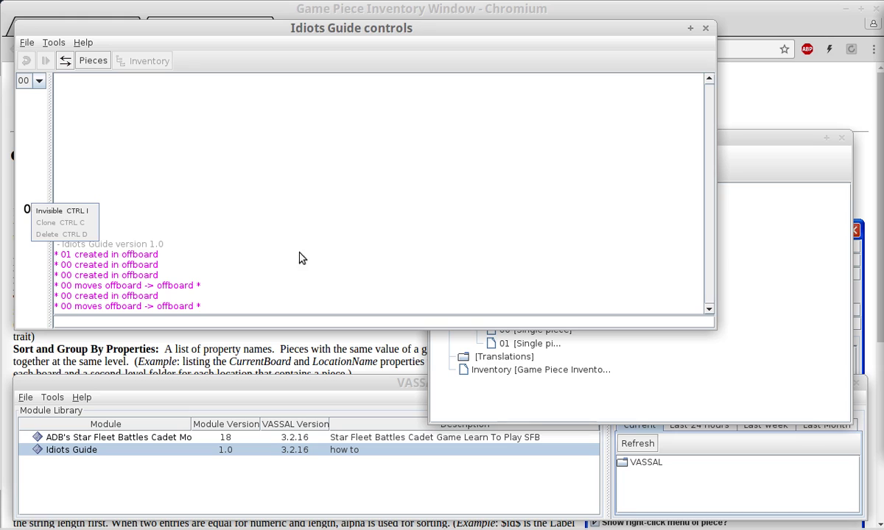
pyautogui.click(657, 410)
pyautogui.click(744, 251)
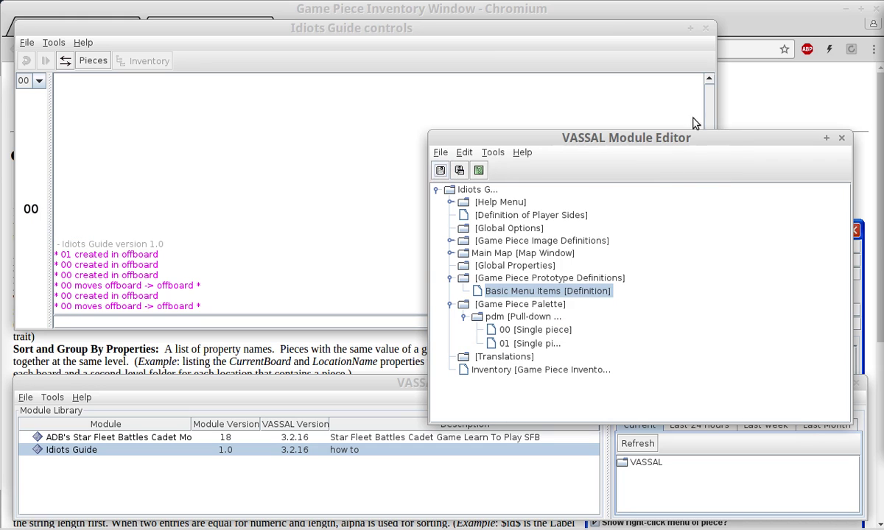
# Step: Narrow the Idiots Guide controls window so it clears the Module Editor, and recheck palette piece 00's commands
pyautogui.moveTo(713, 90); pyautogui.dragTo(416, 58)
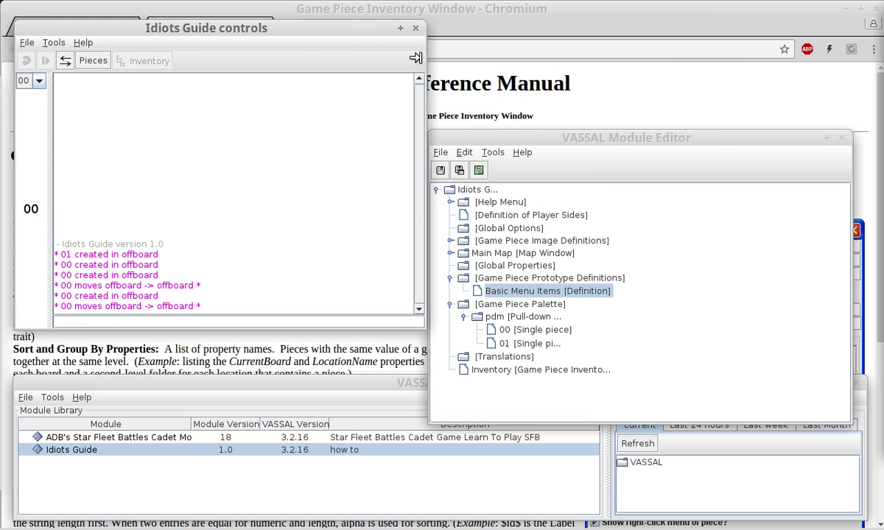
pyautogui.click(29, 209)
pyautogui.rightClick(29, 209)
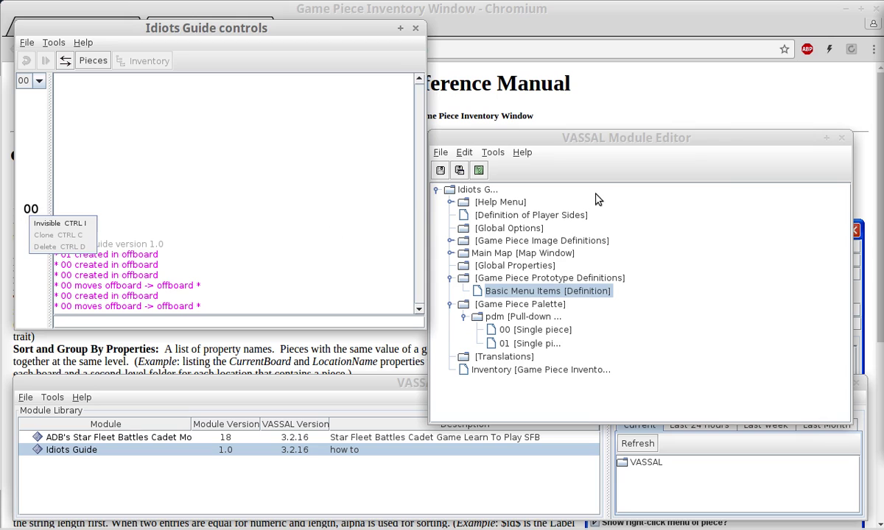
pyautogui.click(703, 352)
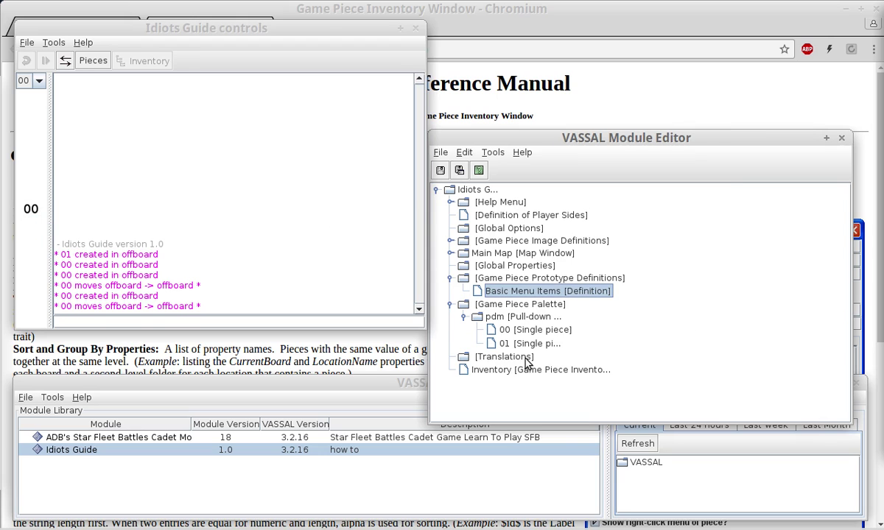
# Step: Set 06.png as the view when masked in the Mask trait of the Basic Menu Items prototype
pyautogui.doubleClick(524, 292)
pyautogui.click(662, 276)
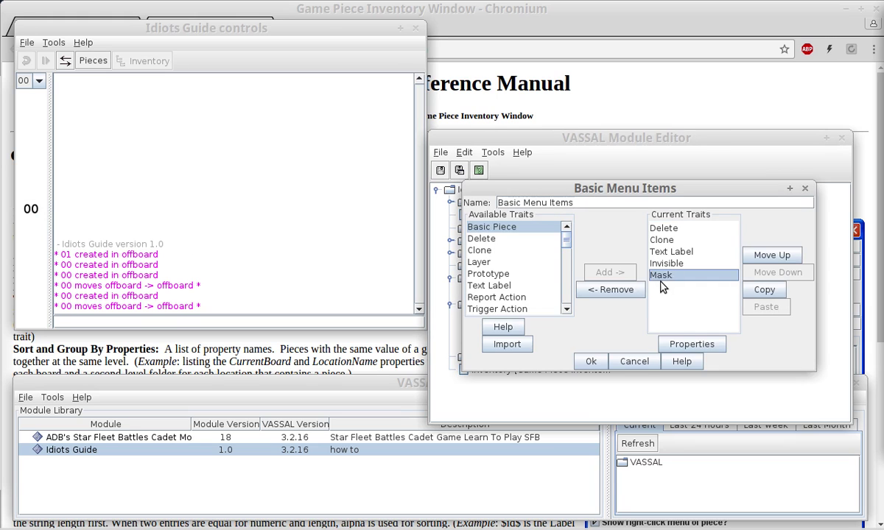
pyautogui.doubleClick(662, 276)
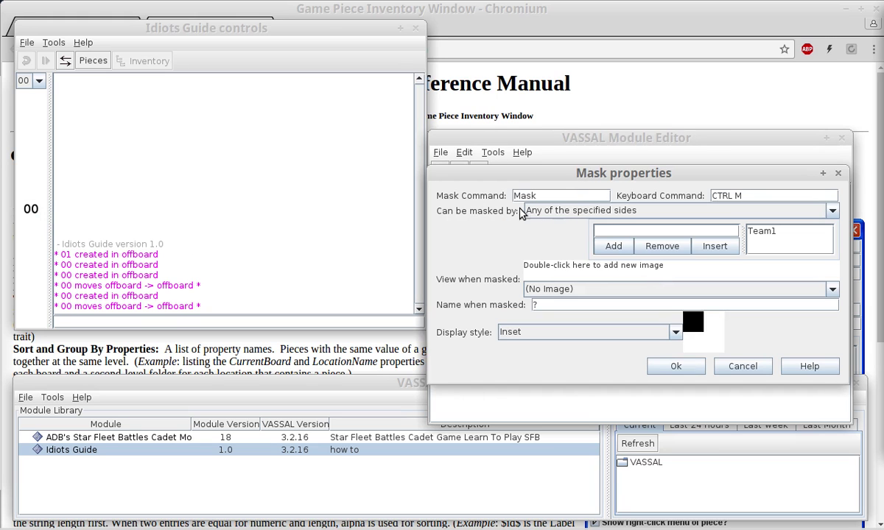
pyautogui.click(564, 212)
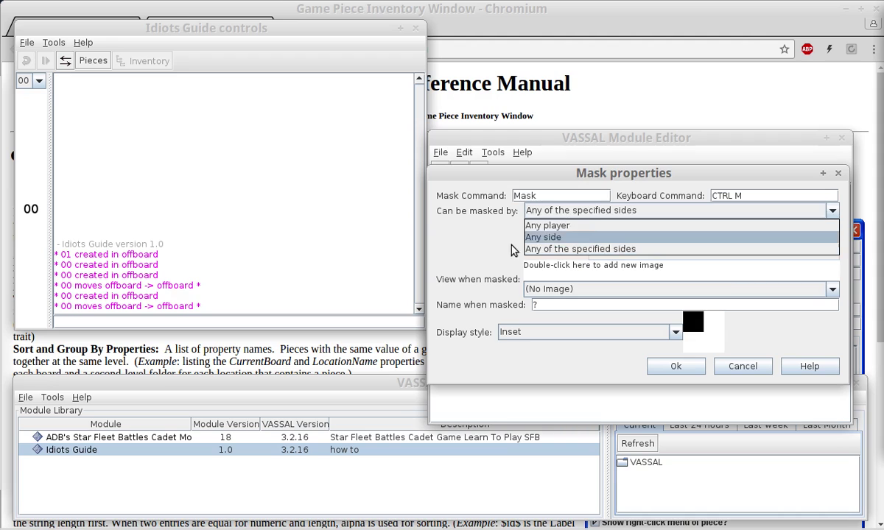
pyautogui.click(480, 236)
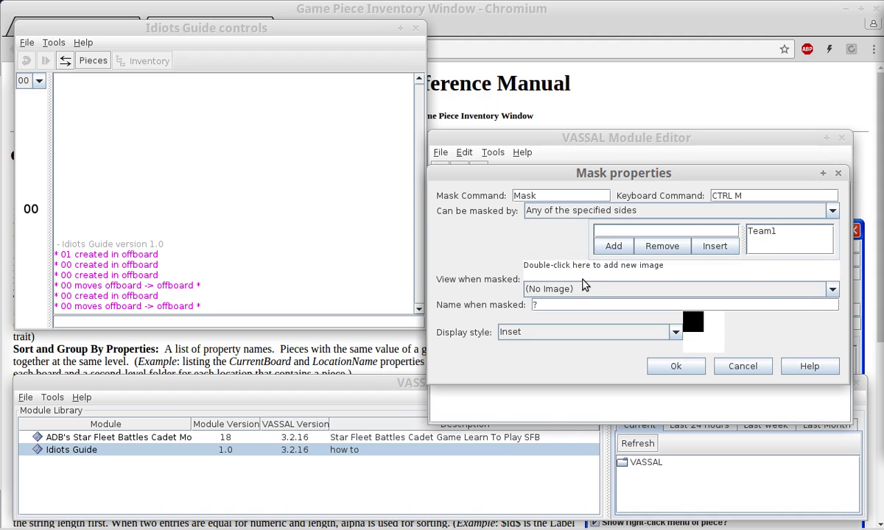
pyautogui.doubleClick(554, 267)
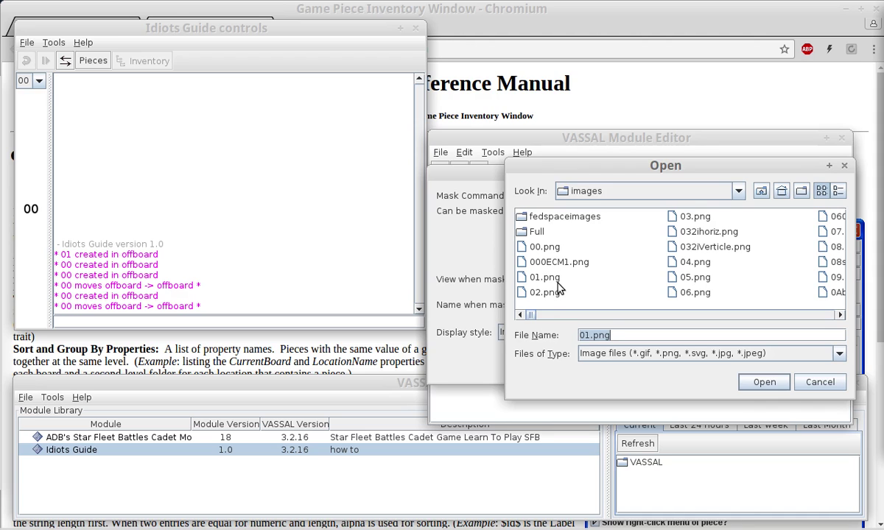
pyautogui.doubleClick(696, 292)
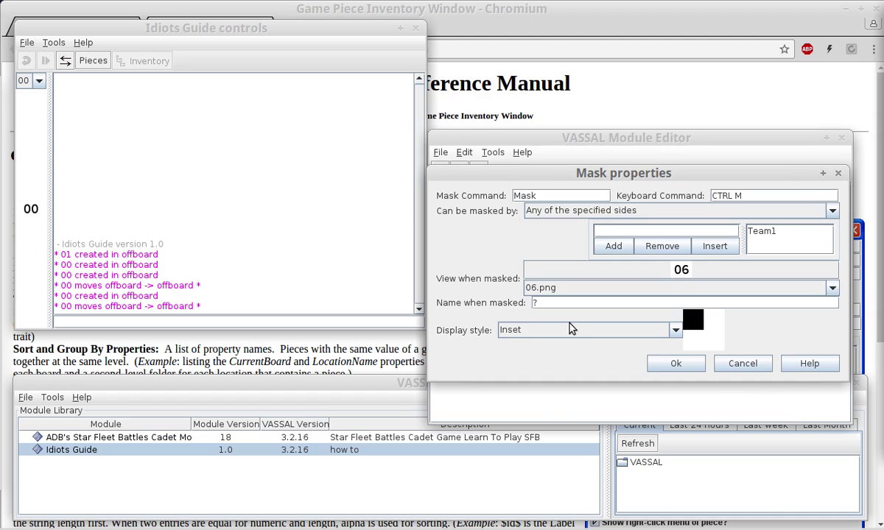
# Step: Set the Mask trait's display style to Plain and accept the trait and the Basic Menu Items definition
pyautogui.click(570, 329)
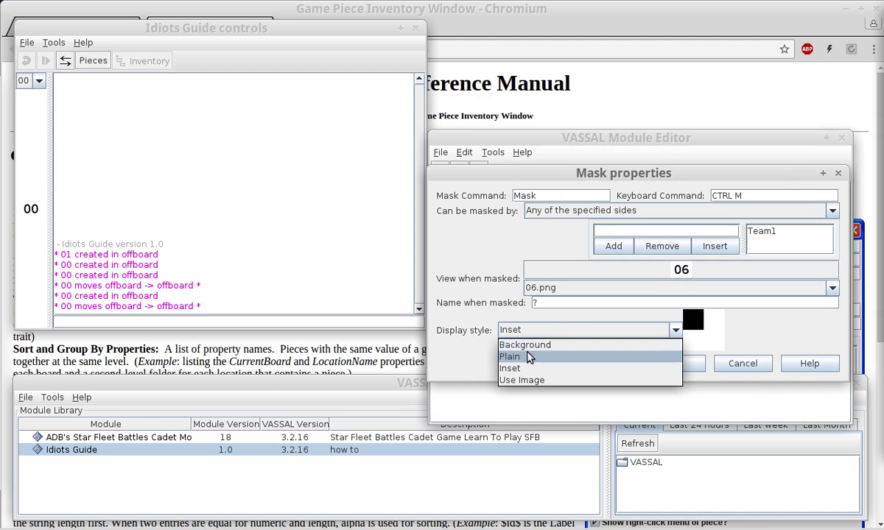
pyautogui.click(529, 357)
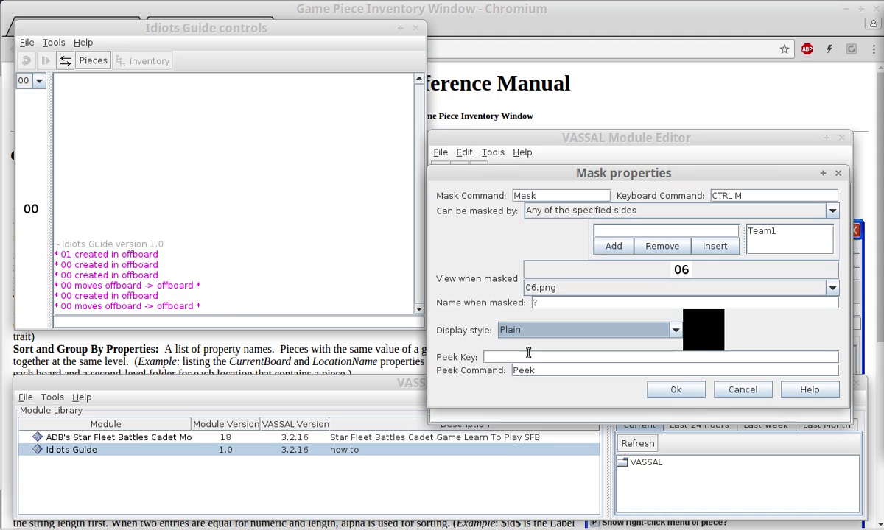
pyautogui.click(675, 390)
pyautogui.click(543, 355)
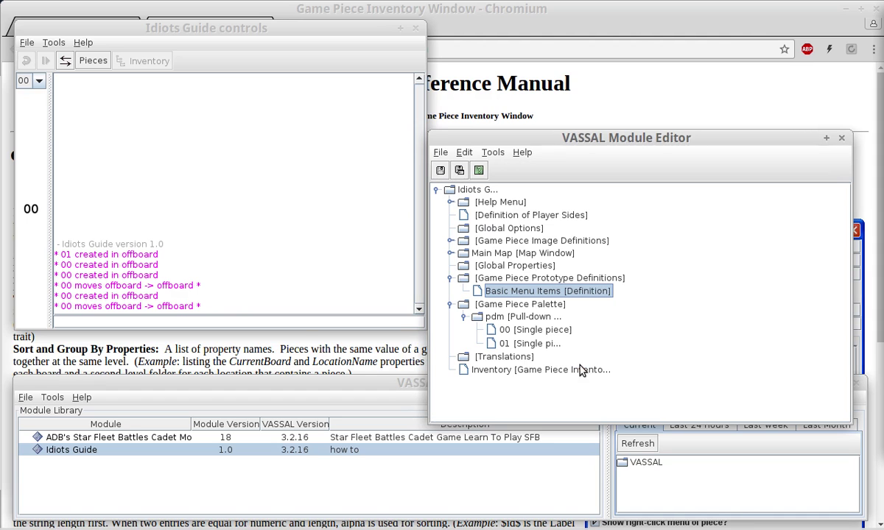
# Step: Inspect palette piece 00's commands with the edited Mask trait in place
pyautogui.click(36, 212)
pyautogui.rightClick(37, 212)
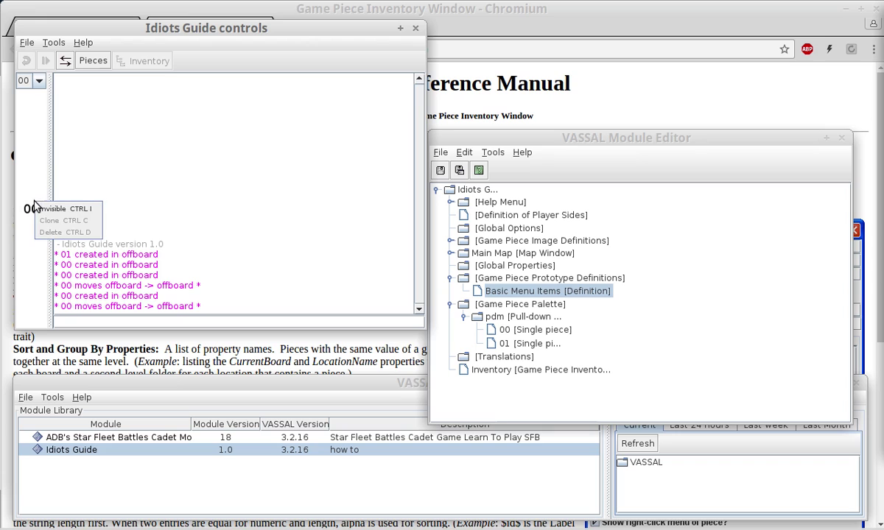
pyautogui.click(107, 164)
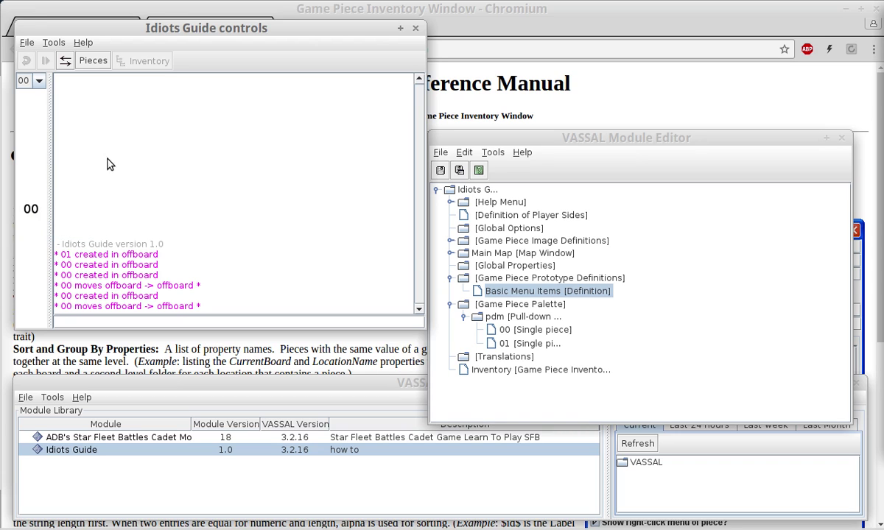
# Step: Start a new game in the Idiots Guide controls, joining as <observer>
pyautogui.click(27, 42)
pyautogui.click(657, 251)
pyautogui.click(414, 151)
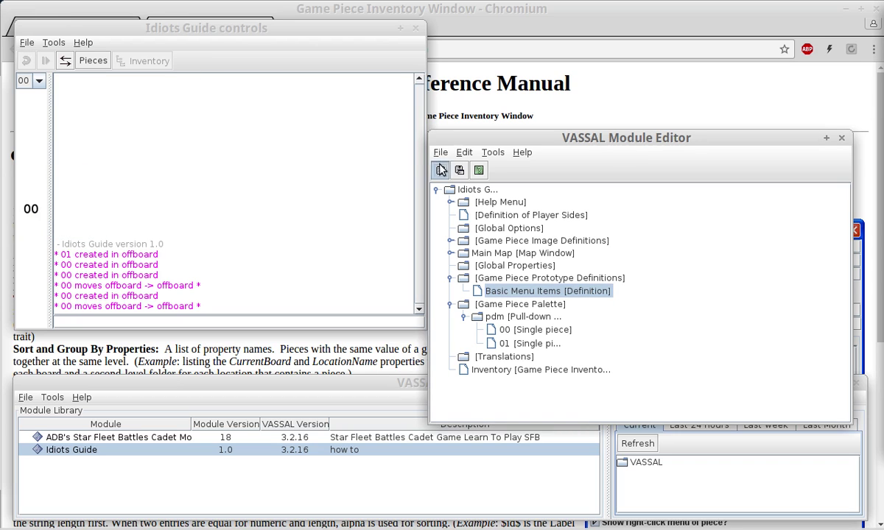
pyautogui.click(29, 47)
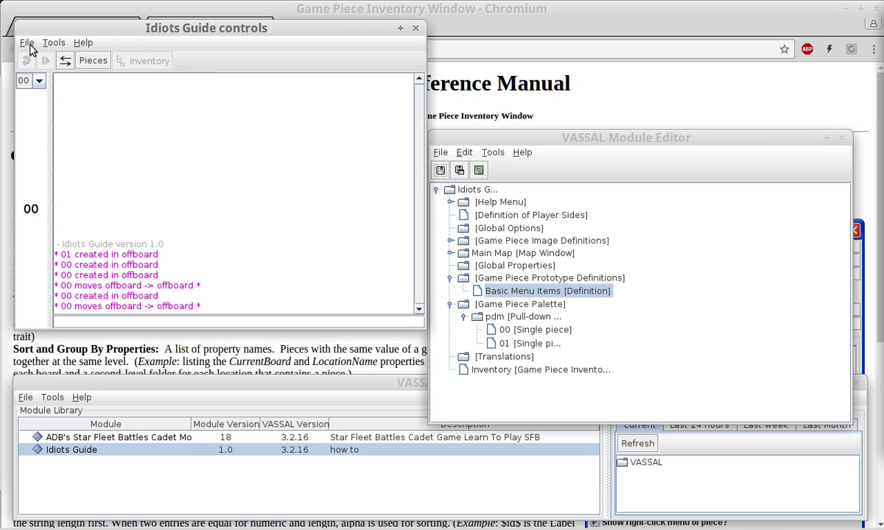
pyautogui.click(28, 46)
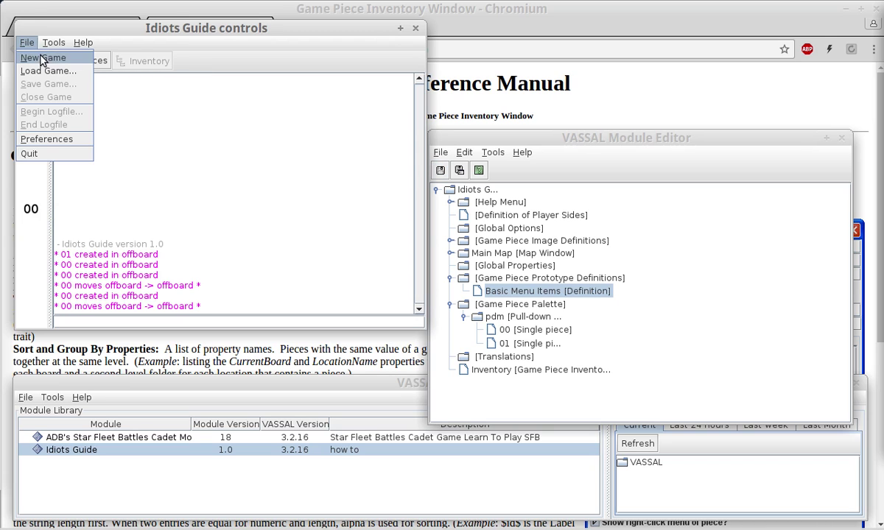
pyautogui.click(46, 58)
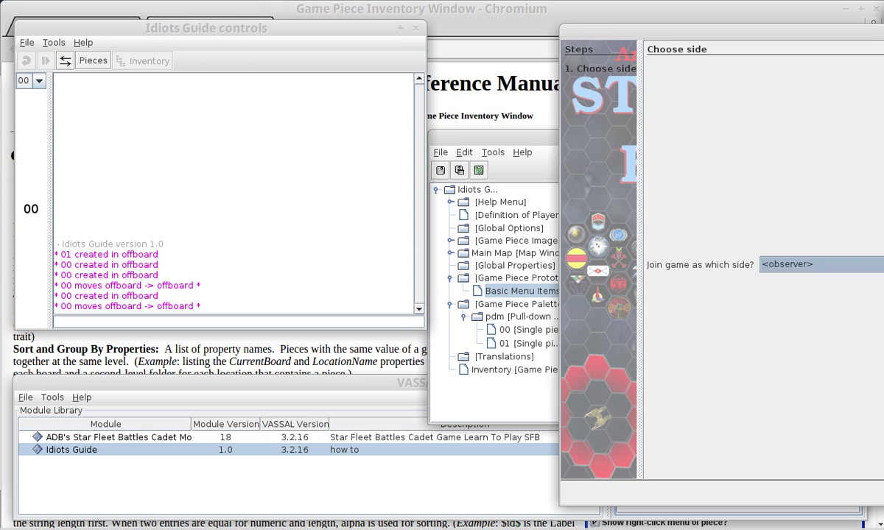
pyautogui.press('Return')
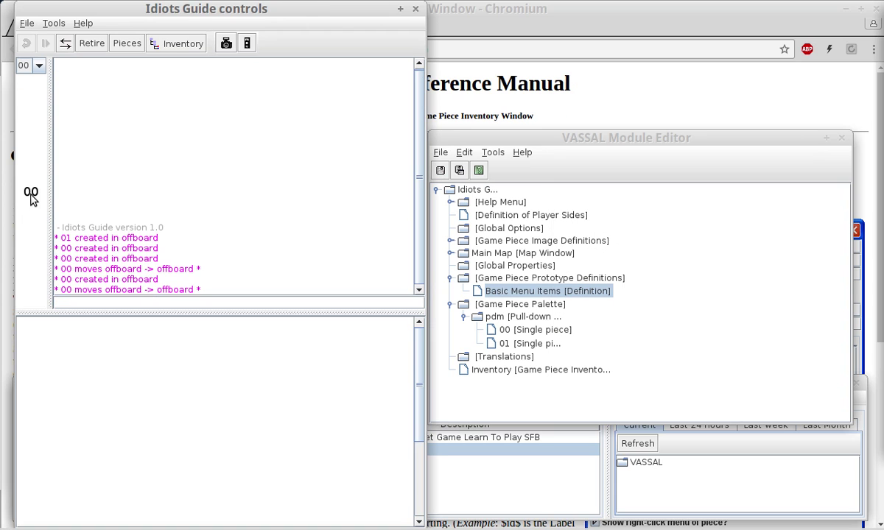
# Step: Place a piece 00 from the palette near the upper middle of the map and view its commands
pyautogui.moveTo(30, 190); pyautogui.dragTo(180, 352)
pyautogui.rightClick(180, 352)
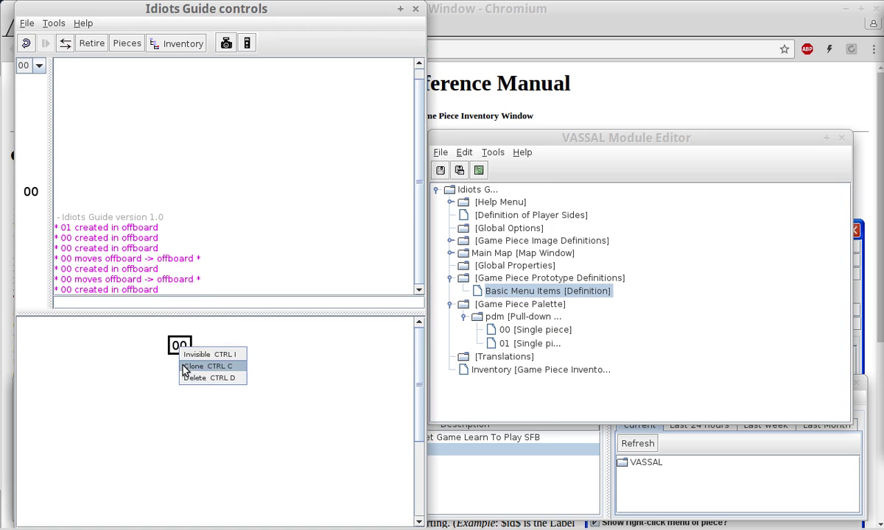
pyautogui.click(207, 341)
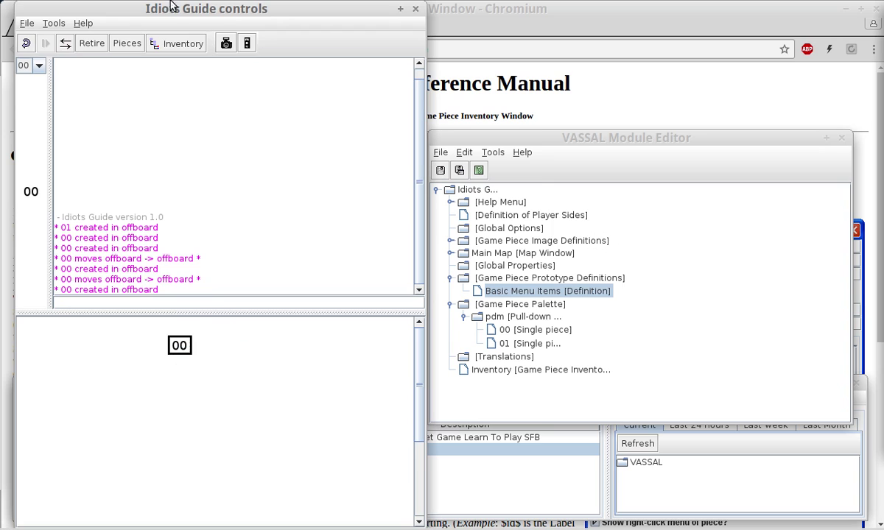
# Step: Retire from the observer position and join the game as side Team1
pyautogui.click(99, 43)
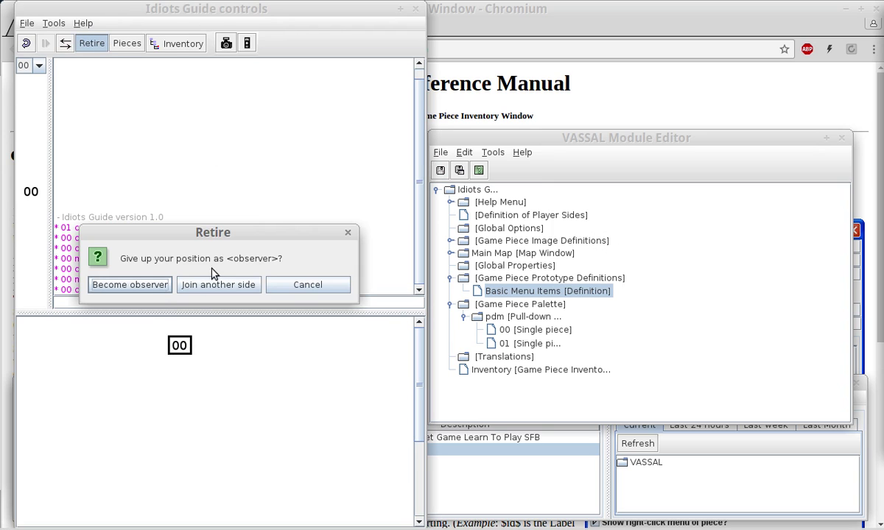
pyautogui.click(208, 285)
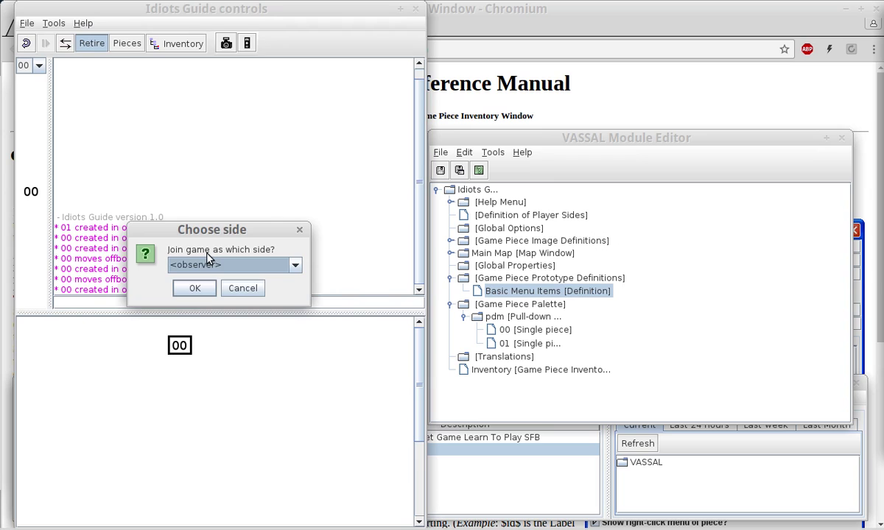
pyautogui.click(221, 264)
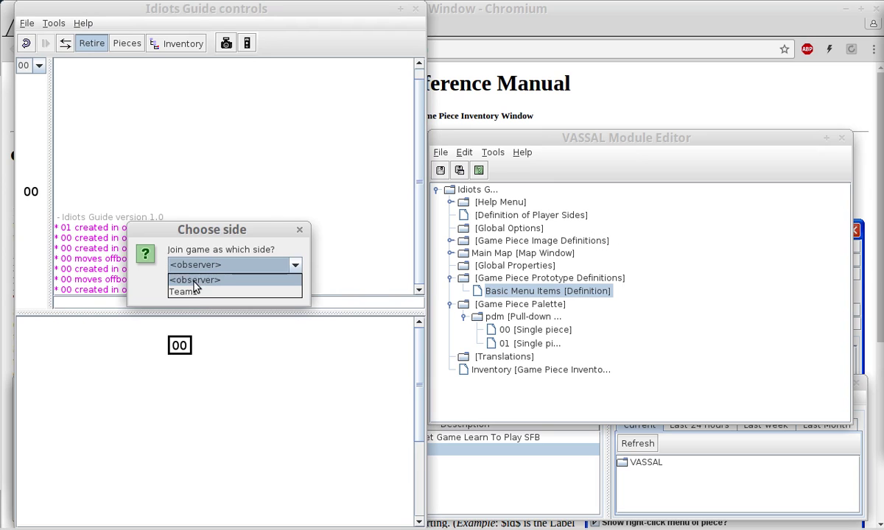
pyautogui.click(190, 292)
pyautogui.click(193, 291)
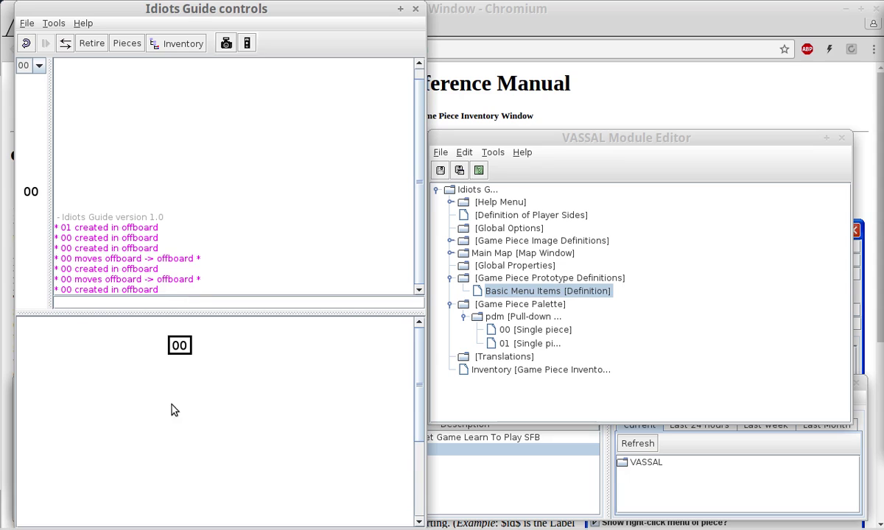
# Step: Examine the commands of the piece 00 on the map as a member of Team1, including Mask
pyautogui.rightClick(178, 344)
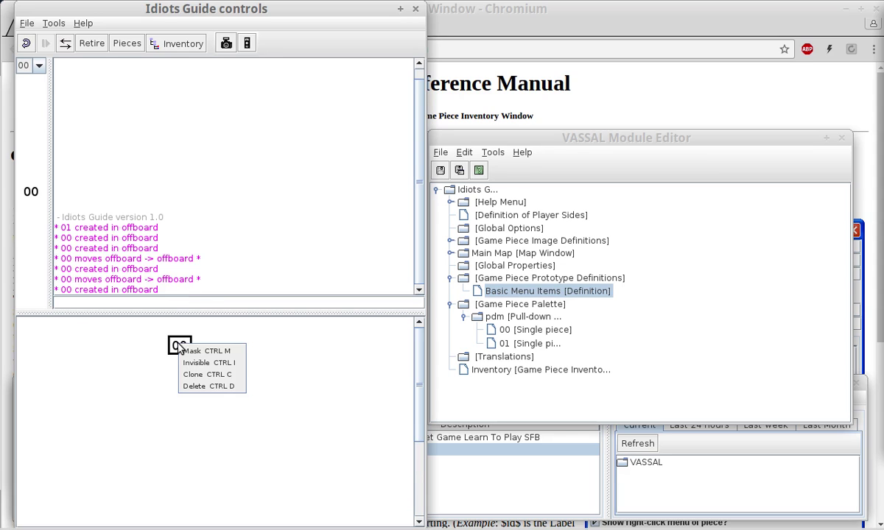
pyautogui.press('Escape')
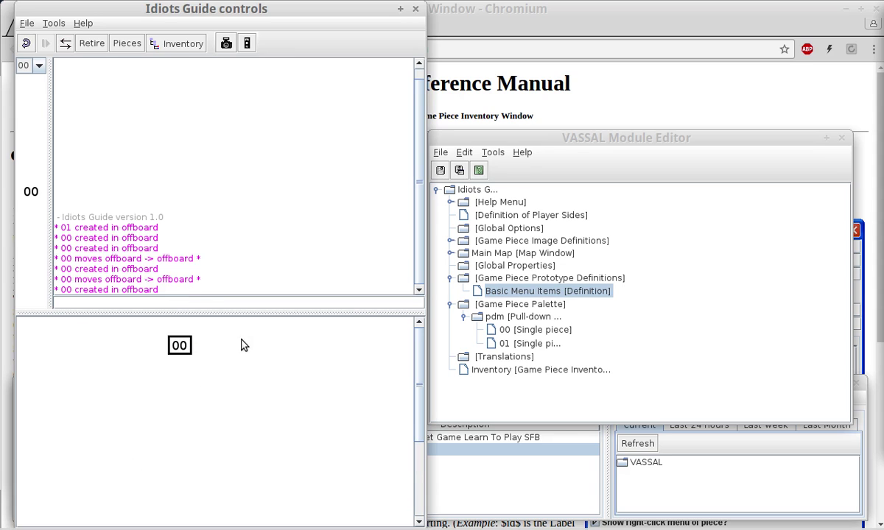
pyautogui.rightClick(180, 346)
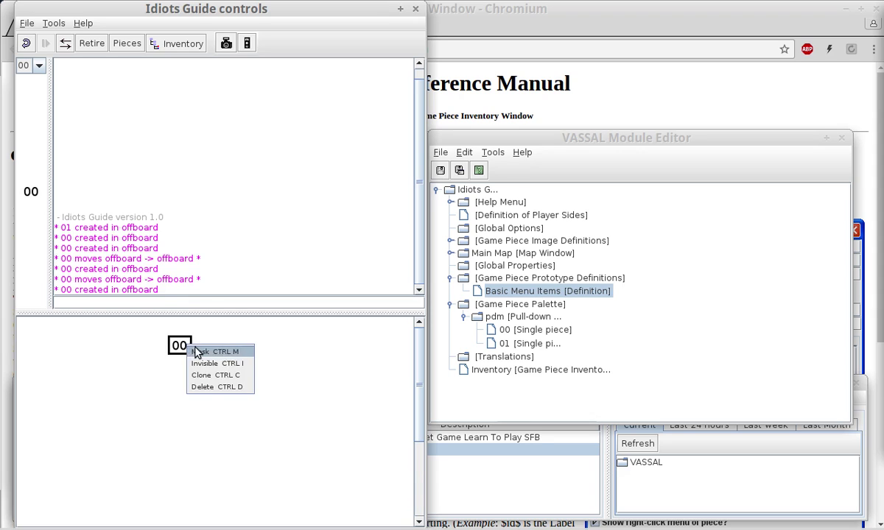
pyautogui.press('Escape')
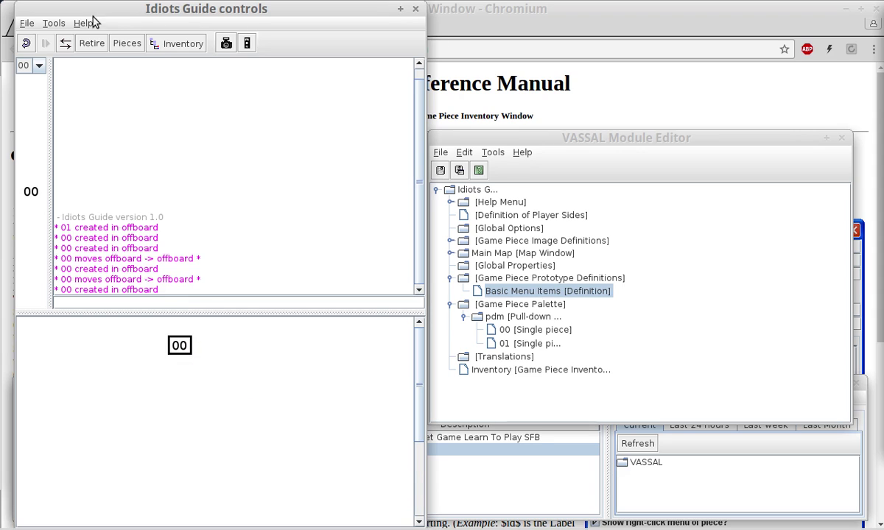
# Step: Close the current Idiots Guide game without saving it
pyautogui.click(27, 24)
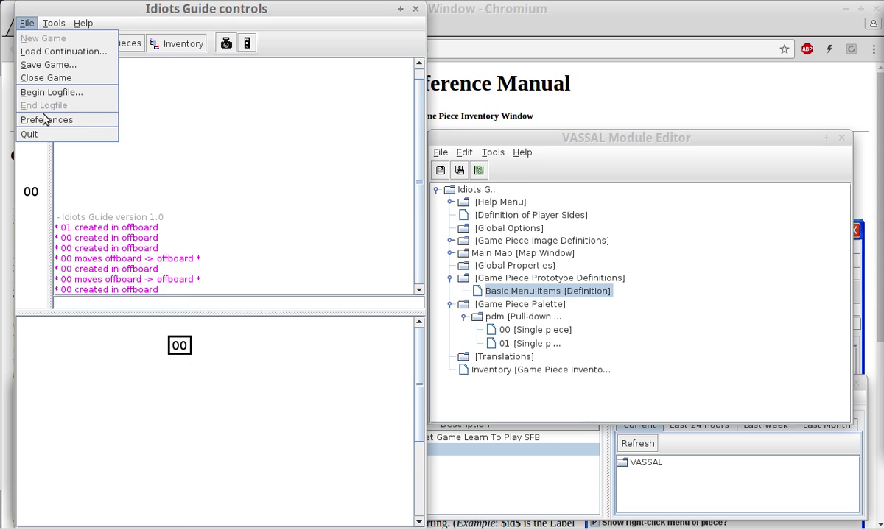
pyautogui.click(50, 77)
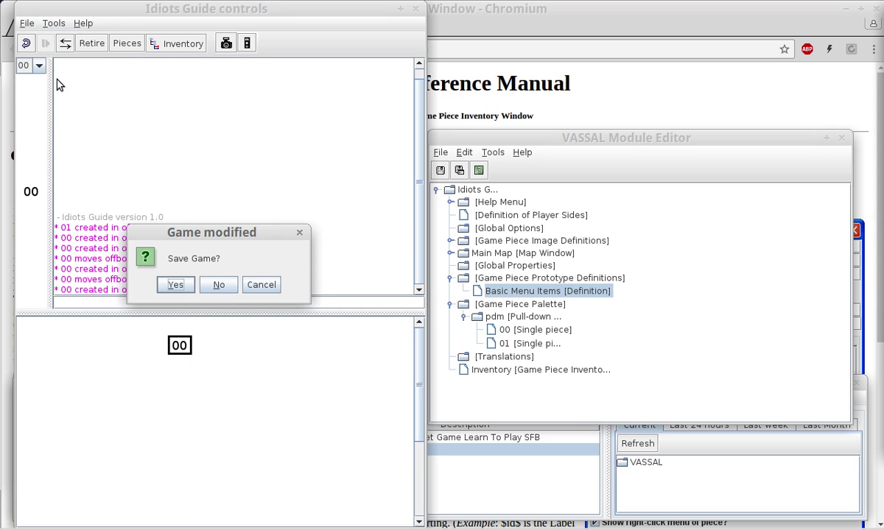
pyautogui.click(219, 285)
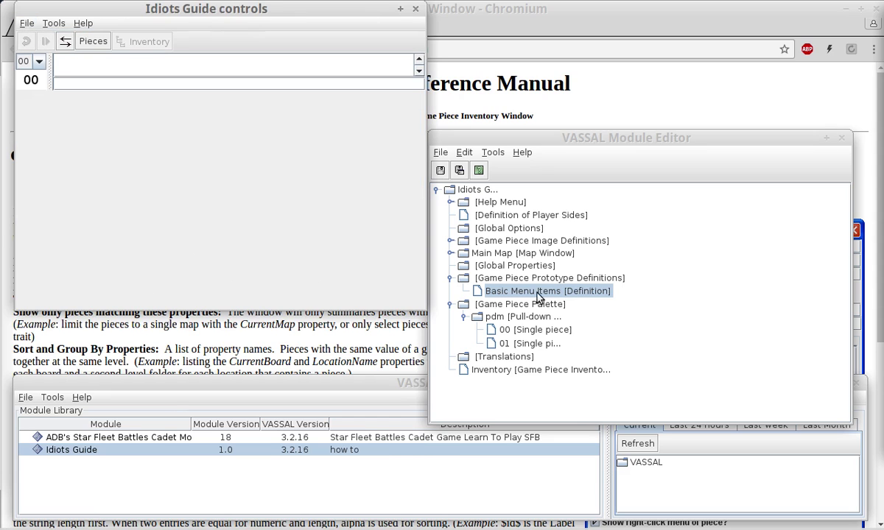
# Step: In the Basic Menu Items prototype, set the Mask trait's name when masked to Masked
pyautogui.click(520, 292)
pyautogui.doubleClick(520, 292)
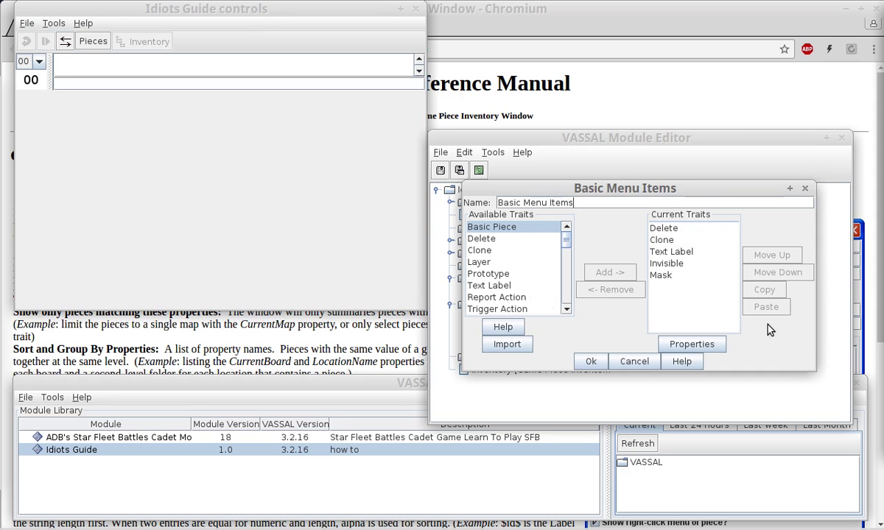
pyautogui.click(666, 276)
pyautogui.doubleClick(668, 277)
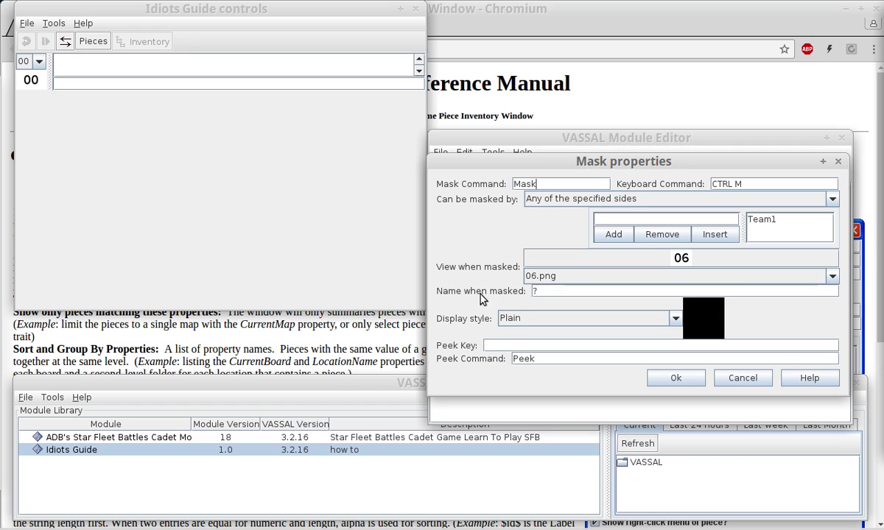
pyautogui.doubleClick(535, 291)
pyautogui.write('Masked')
# Step: Set the Mask trait's display style to Use Image with 07.png, accept the prototype changes and save the module
pyautogui.click(525, 318)
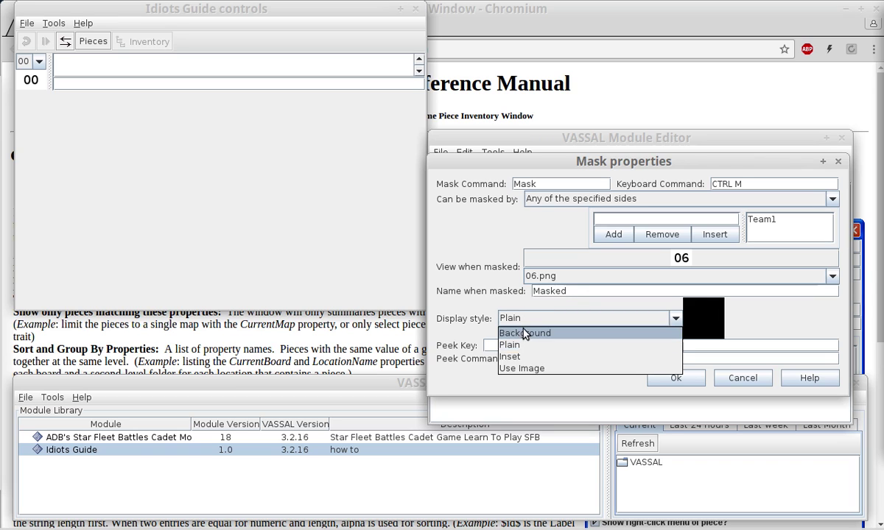
pyautogui.click(516, 369)
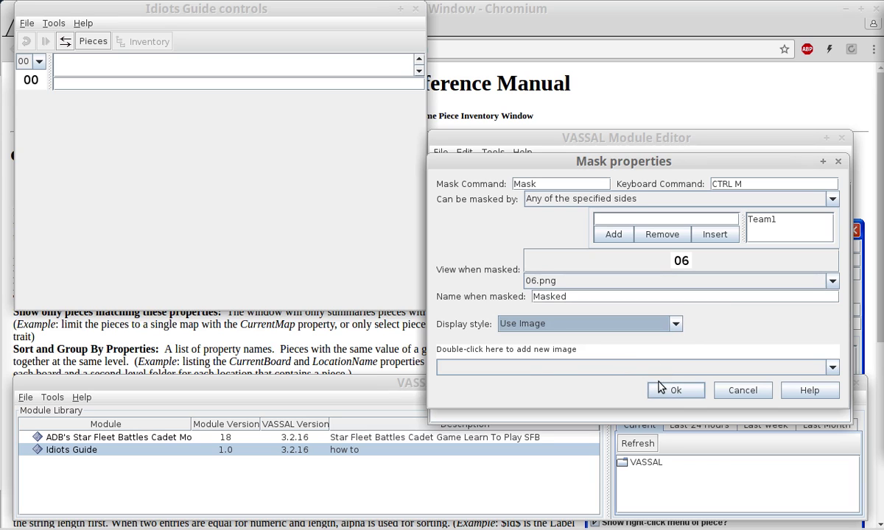
pyautogui.click(598, 359)
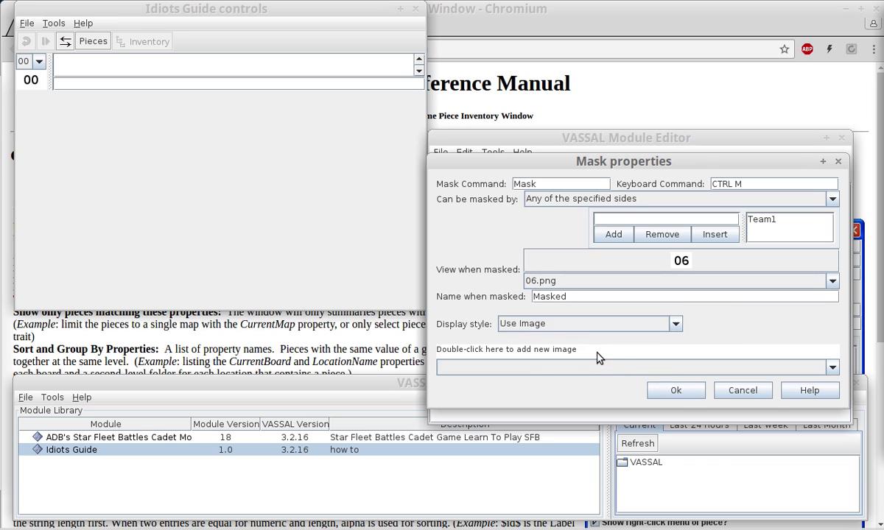
pyautogui.doubleClick(545, 358)
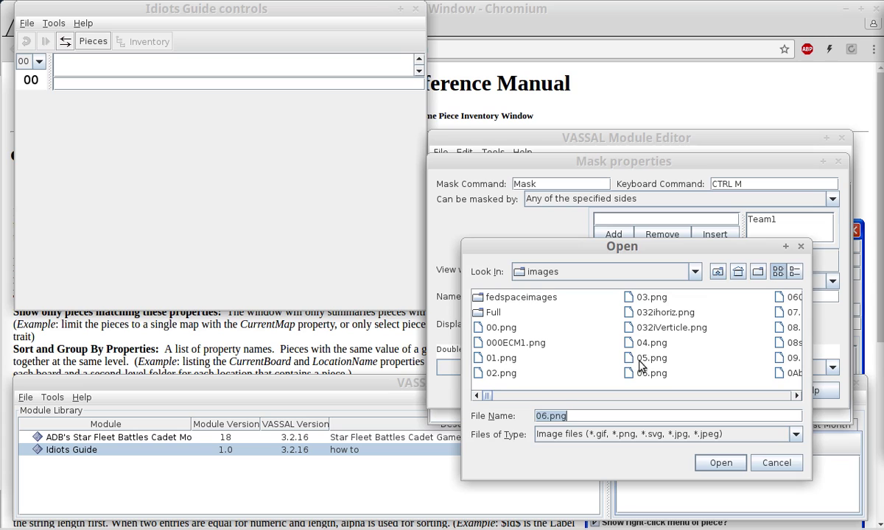
pyautogui.click(777, 310)
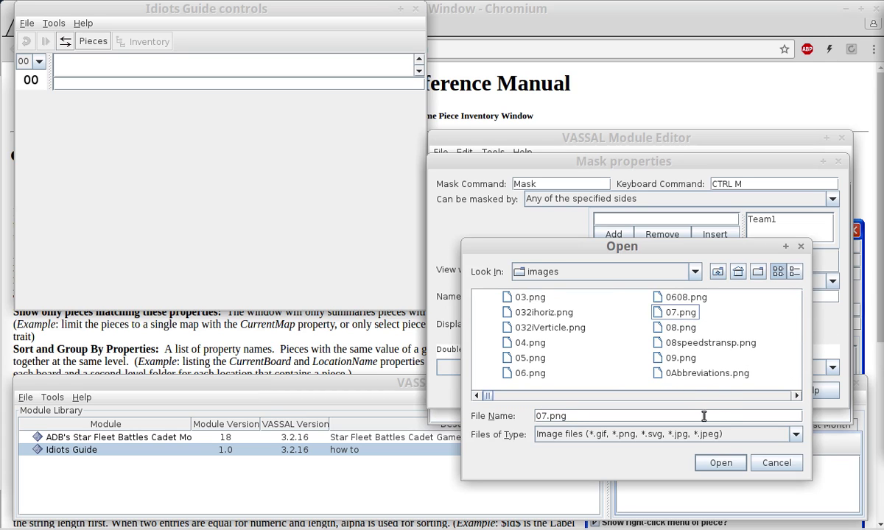
pyautogui.click(707, 462)
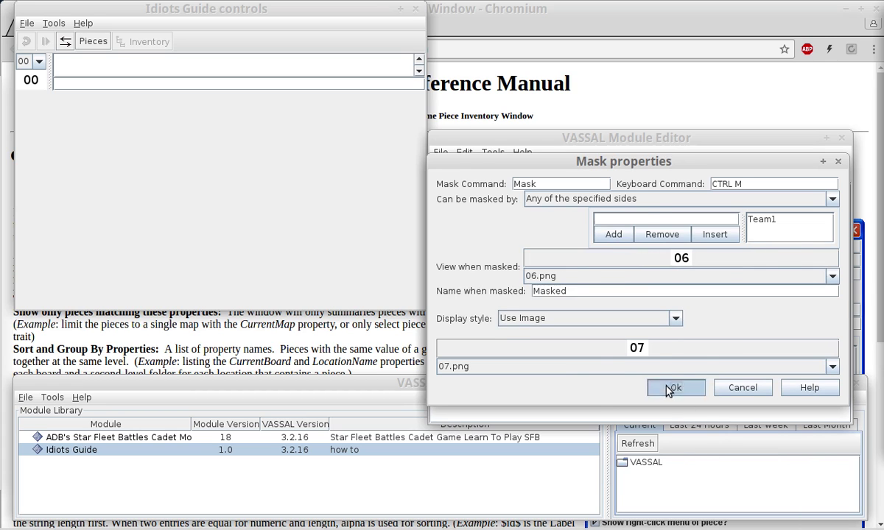
pyautogui.click(625, 363)
pyautogui.click(591, 362)
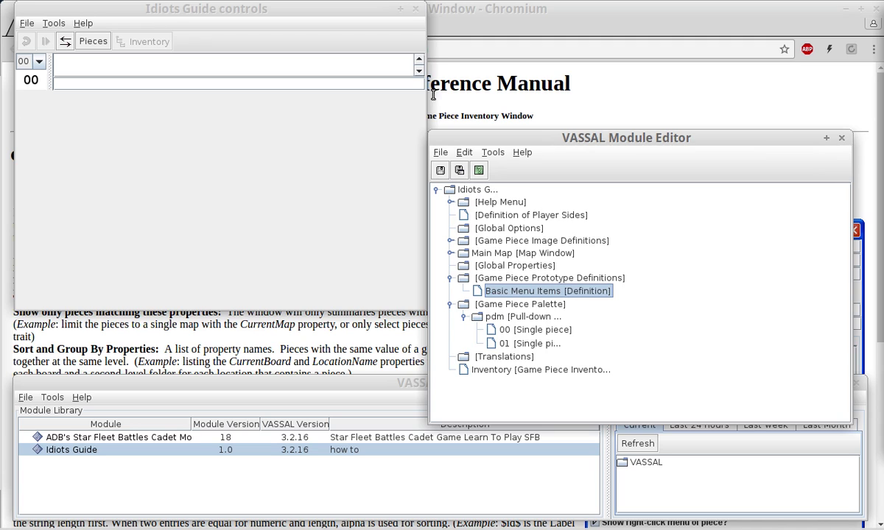
pyautogui.click(440, 171)
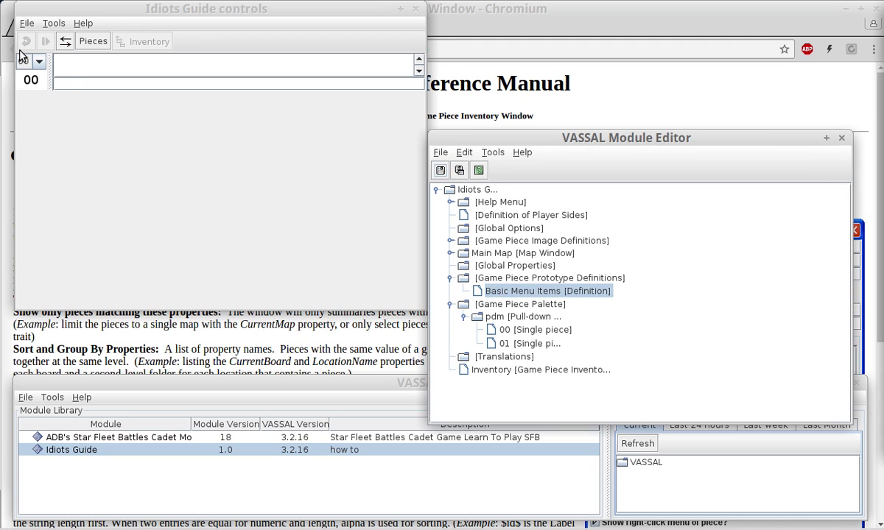
# Step: Examine the commands offered by piece 00 in the palette while no game is open
pyautogui.click(29, 77)
pyautogui.rightClick(29, 77)
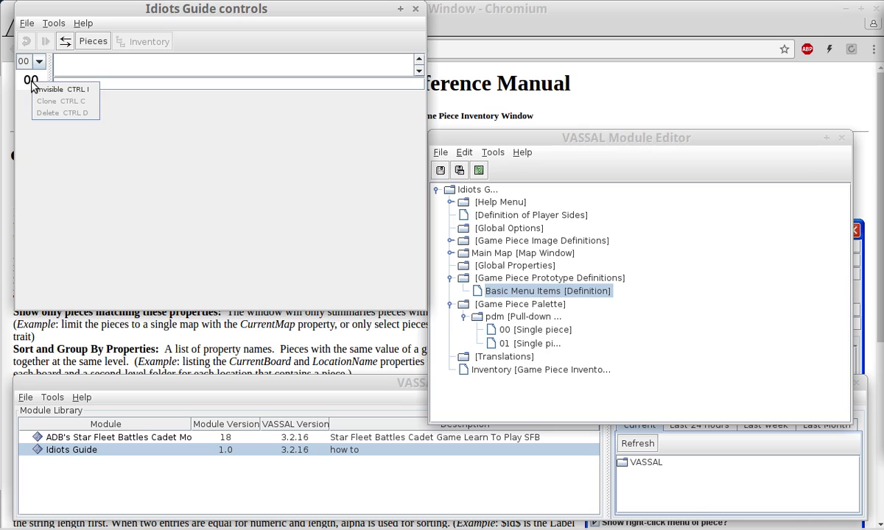
pyautogui.press('Escape')
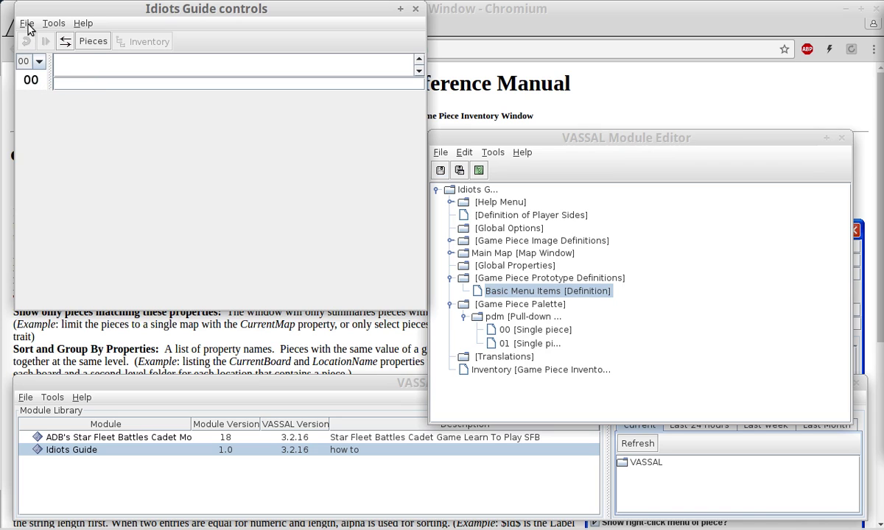
# Step: Start a new game in the Idiots Guide controls as <observer>
pyautogui.click(27, 25)
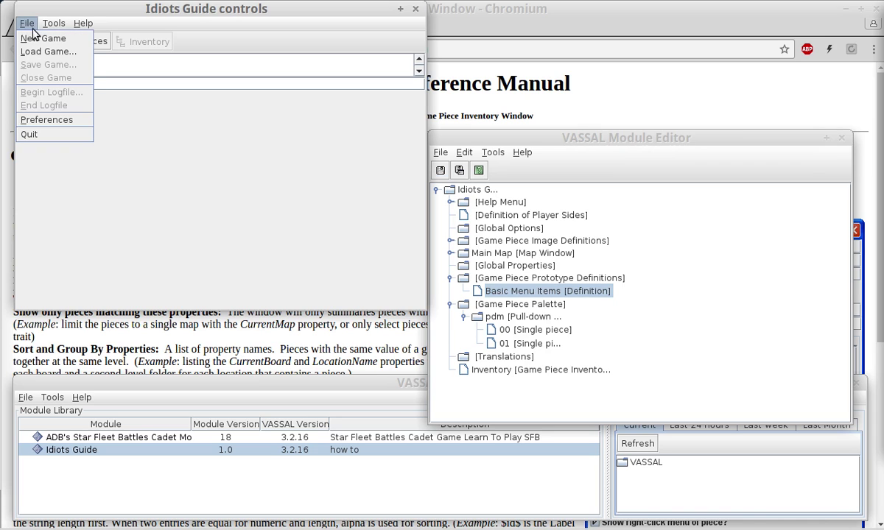
pyautogui.click(37, 38)
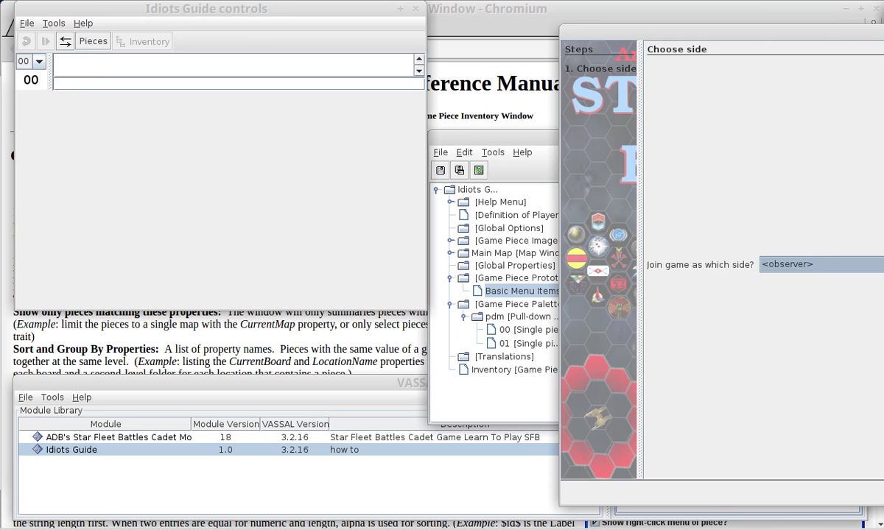
pyautogui.press('Return')
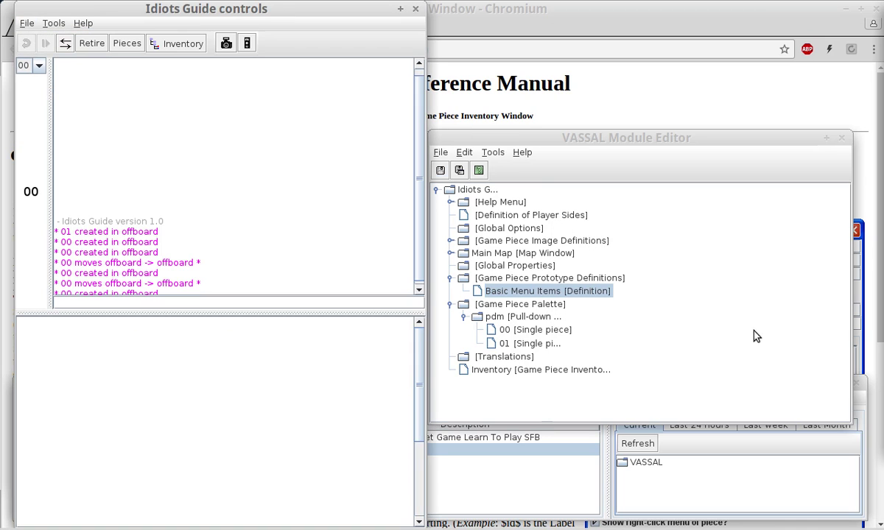
# Step: Give up the <observer> position and join the new game as Team1
pyautogui.click(80, 43)
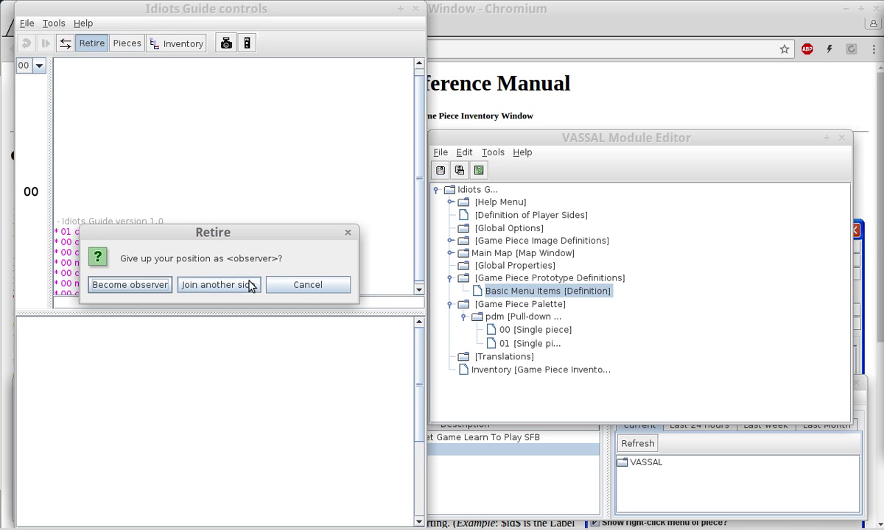
pyautogui.click(206, 286)
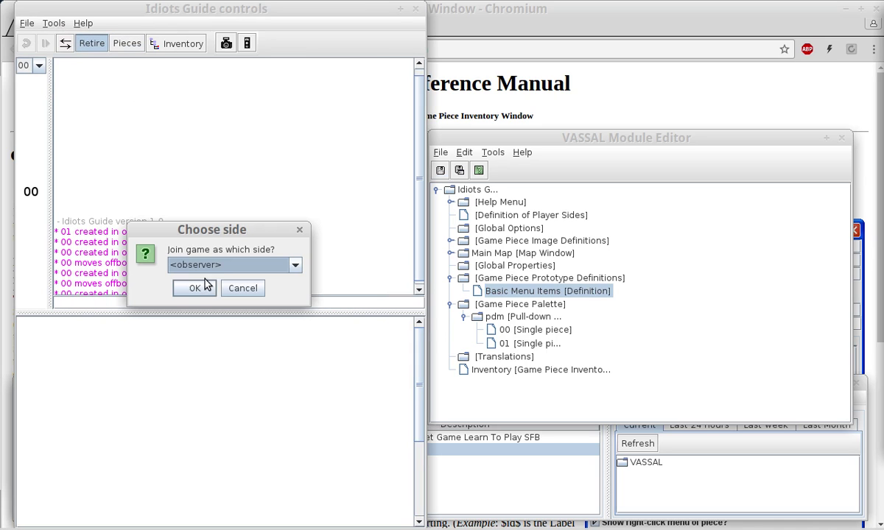
pyautogui.click(200, 267)
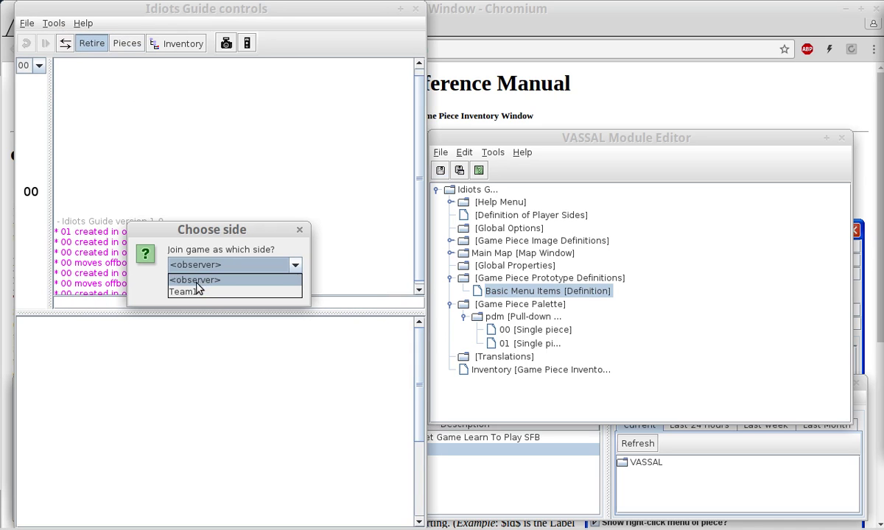
pyautogui.click(195, 292)
pyautogui.click(193, 289)
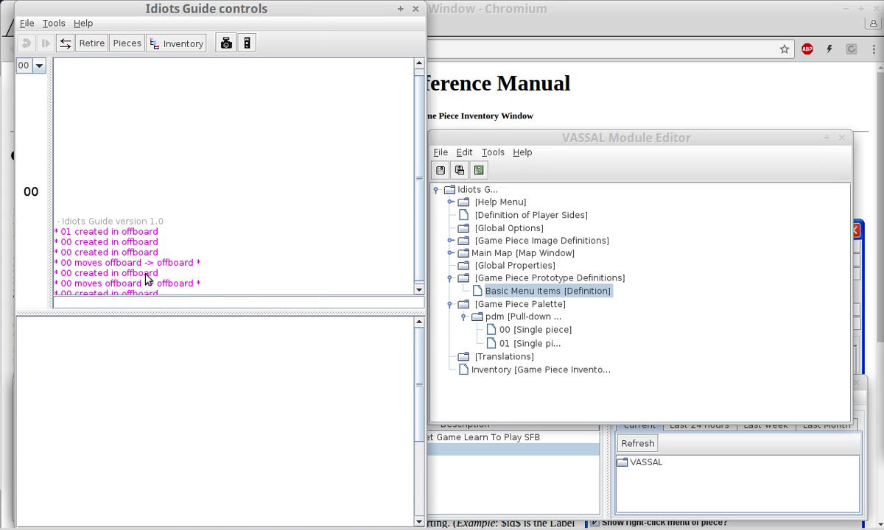
# Step: Place a piece 00 from the palette near the middle of the map and test masking and unmasking it
pyautogui.click(32, 197)
pyautogui.moveTo(32, 197); pyautogui.dragTo(210, 391)
pyautogui.rightClick(210, 392)
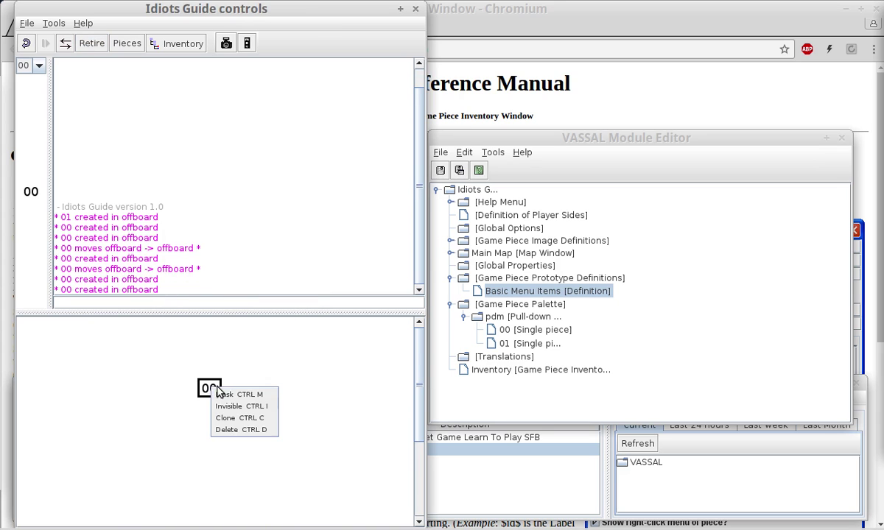
pyautogui.click(231, 394)
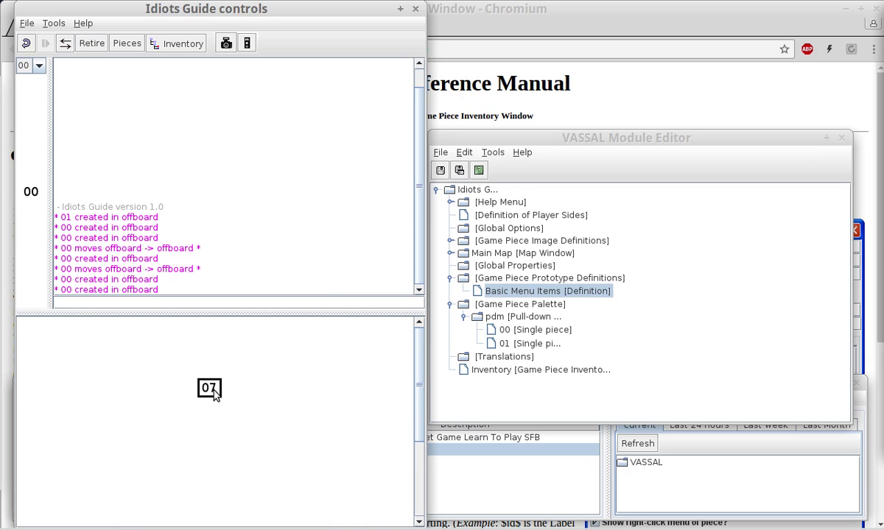
pyautogui.rightClick(220, 395)
pyautogui.click(228, 408)
# Step: Change the display style of the Mask trait in the Basic Menu Items prototype to Inset
pyautogui.doubleClick(535, 293)
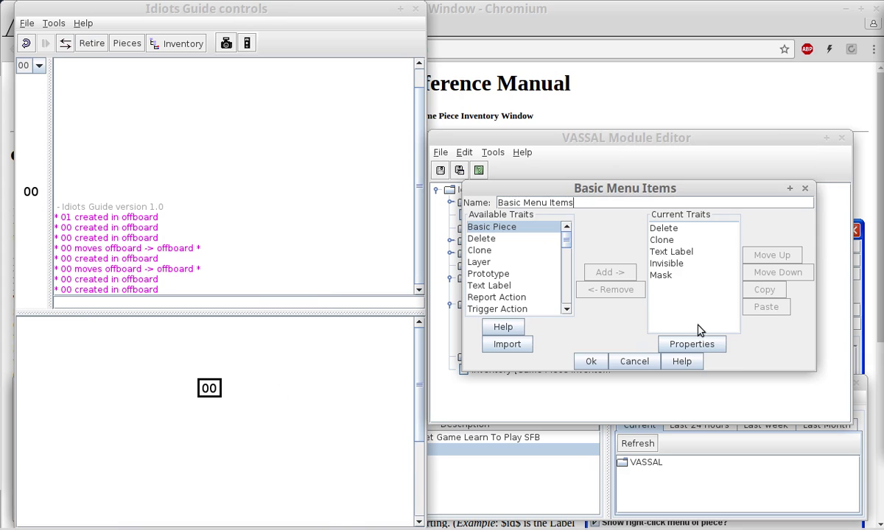
pyautogui.doubleClick(663, 276)
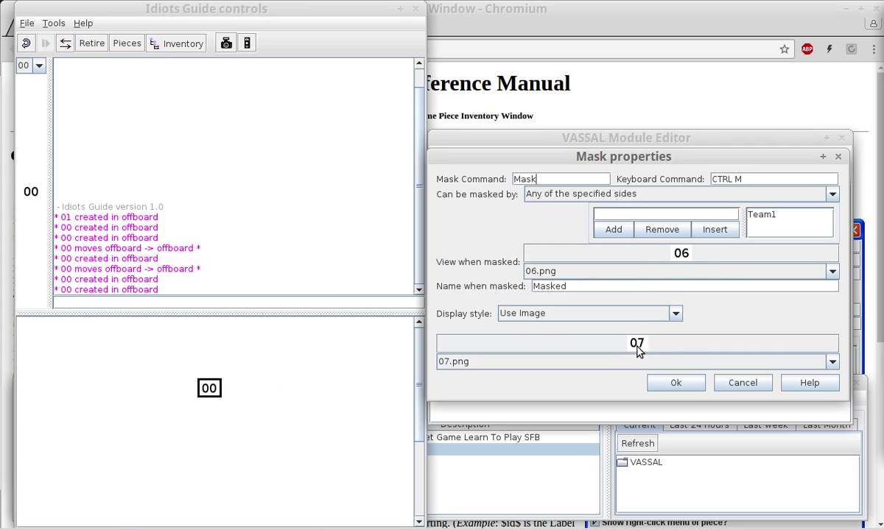
pyautogui.click(541, 317)
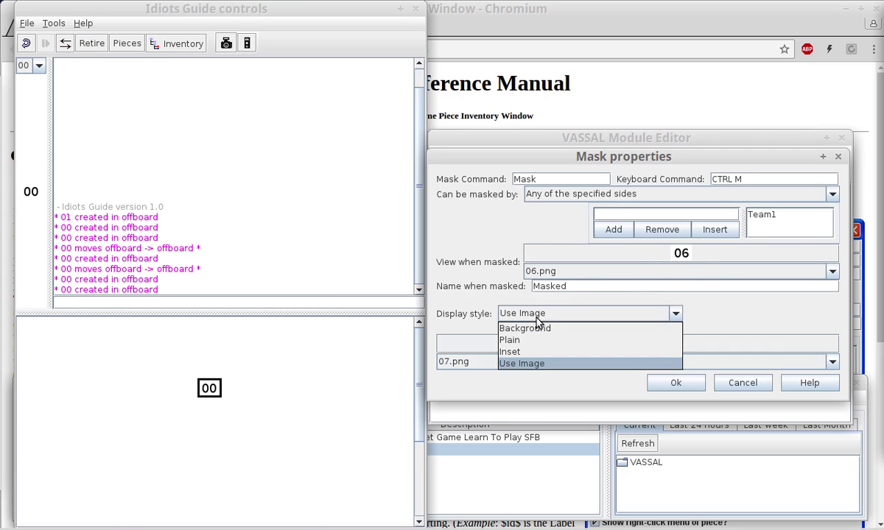
pyautogui.click(520, 352)
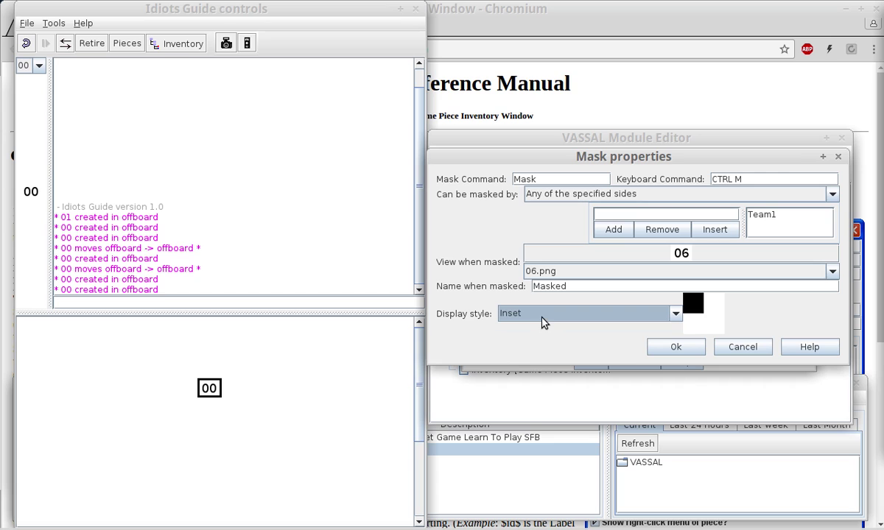
pyautogui.click(626, 349)
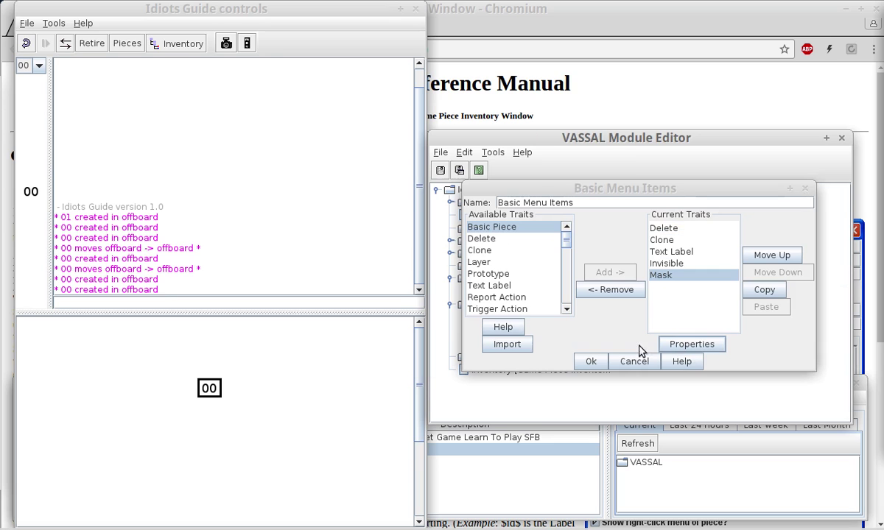
pyautogui.click(590, 361)
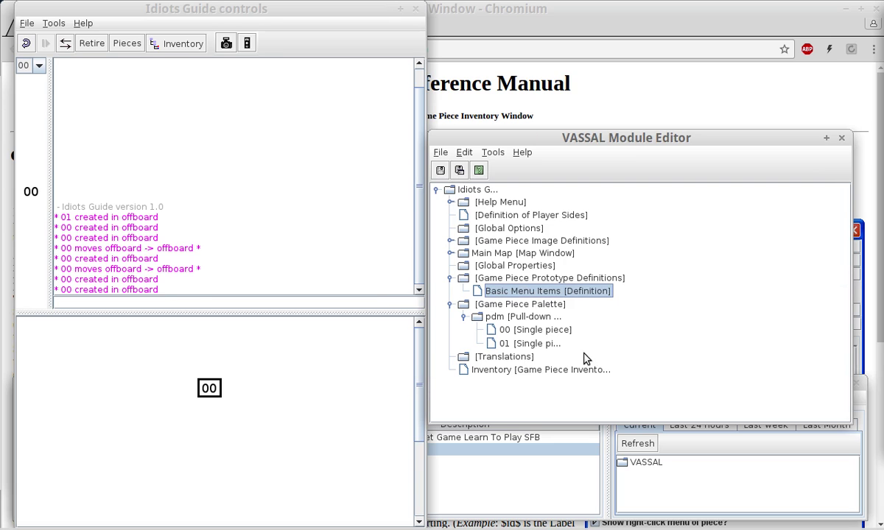
# Step: Place another piece 00 on the map, up and to the left of the existing one, and mask it
pyautogui.moveTo(31, 193)
pyautogui.mouseDown()
pyautogui.moveTo(59, 221)
pyautogui.moveTo(115, 362)
pyautogui.mouseUp()
pyautogui.rightClick(115, 361)
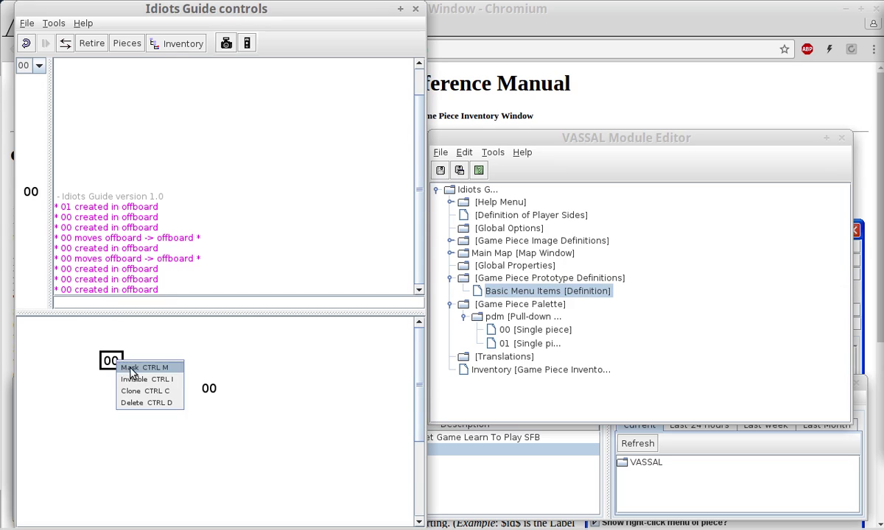
pyautogui.click(129, 368)
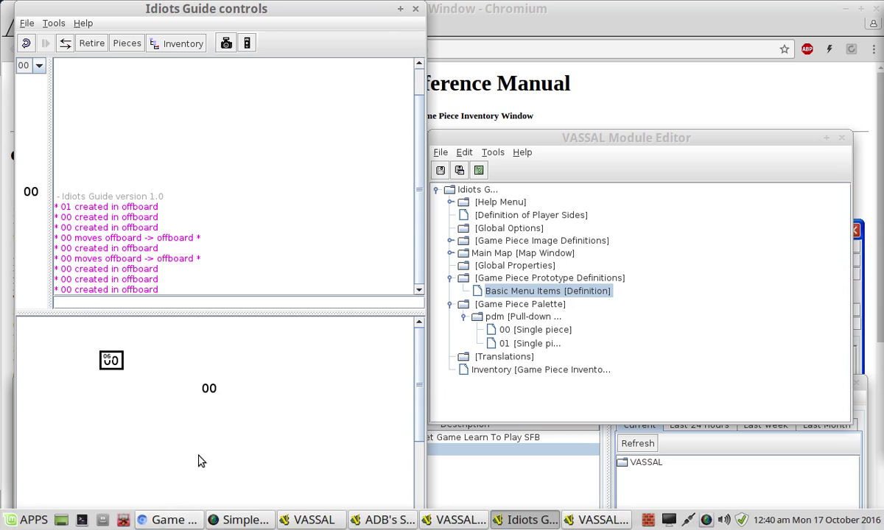
# Step: Review the Mask trait's settings in the Basic Menu Items prototype and leave them without changes
pyautogui.click(569, 295)
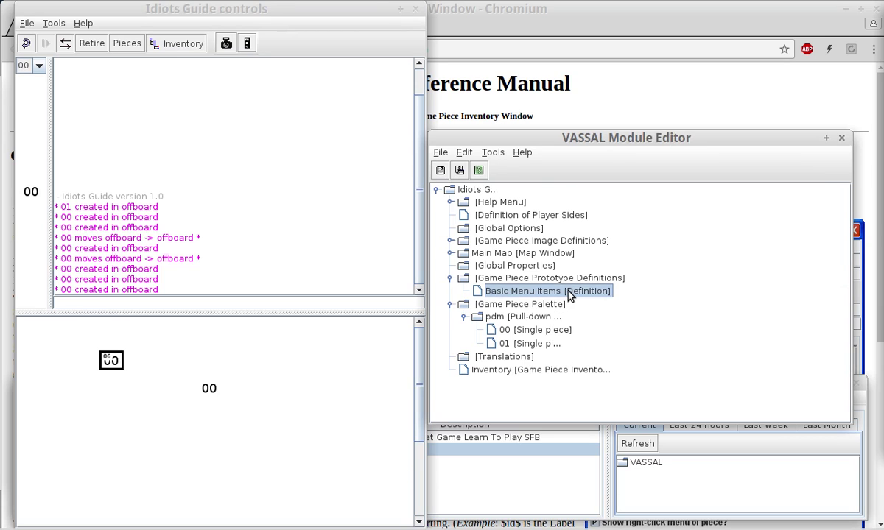
pyautogui.doubleClick(569, 294)
pyautogui.doubleClick(612, 260)
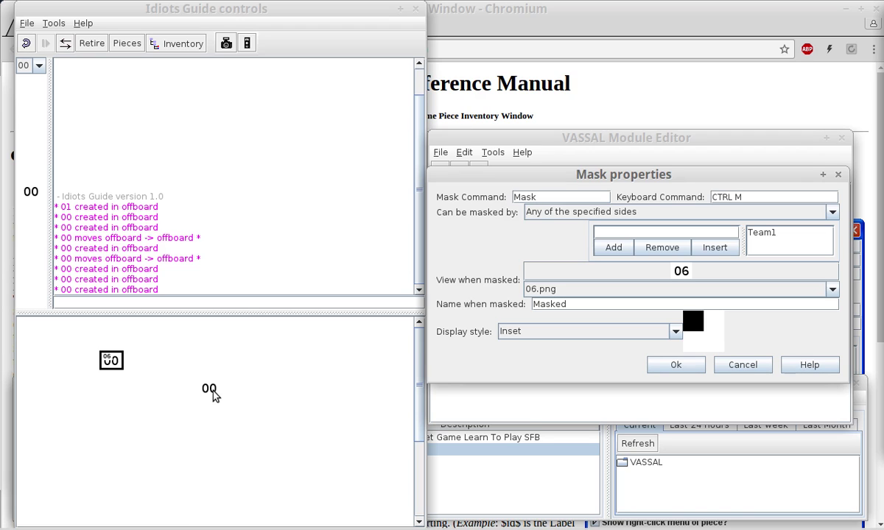
pyautogui.click(742, 368)
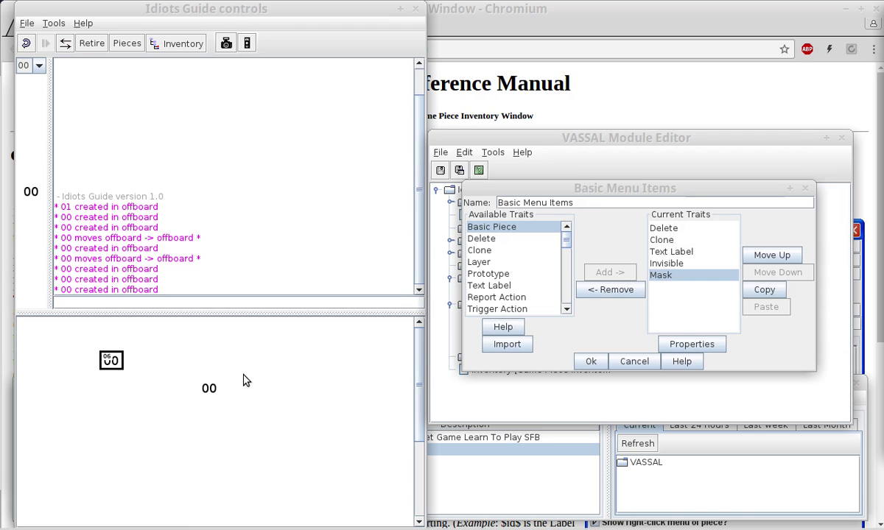
# Step: Accept the Basic Menu Items prototype settings and mask the unmasked piece 00 near the middle of the map
pyautogui.rightClick(212, 389)
pyautogui.click(591, 361)
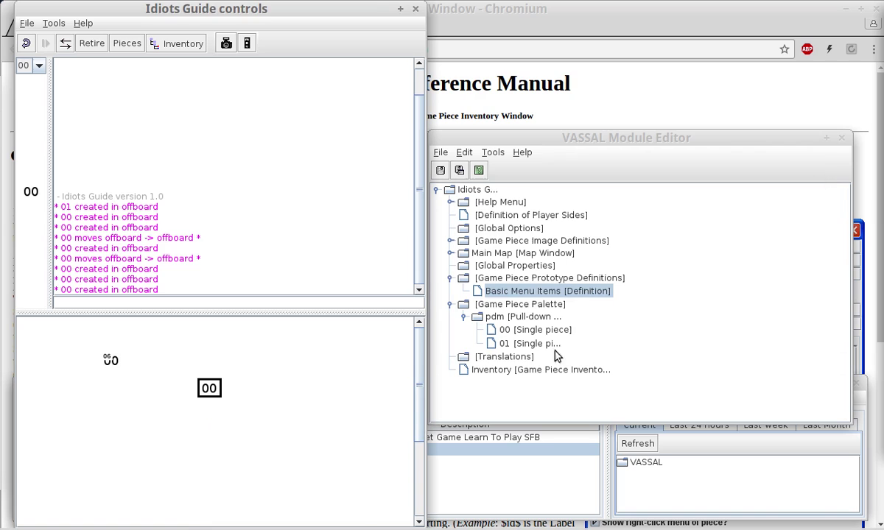
pyautogui.rightClick(205, 392)
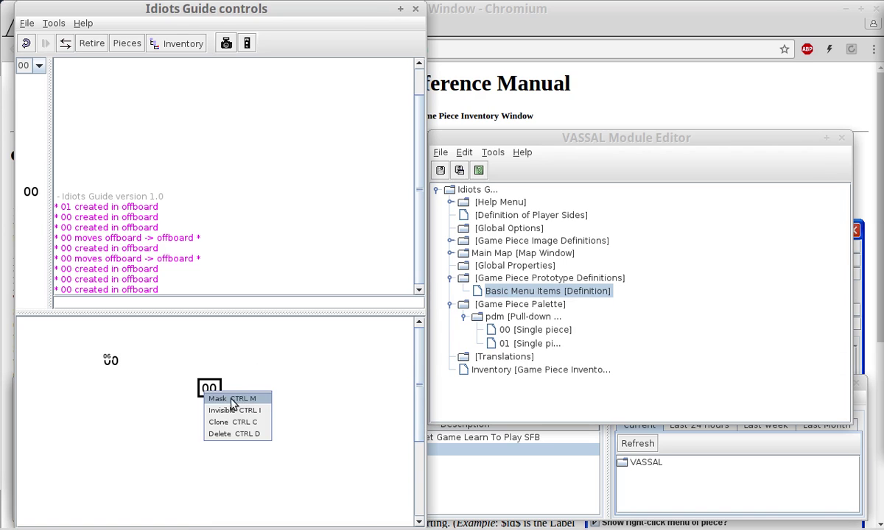
pyautogui.click(233, 403)
# Step: Try the Use Image display style with 07.png for the Basic Menu Items prototype's Mask trait, then close its settings without saving
pyautogui.click(515, 291)
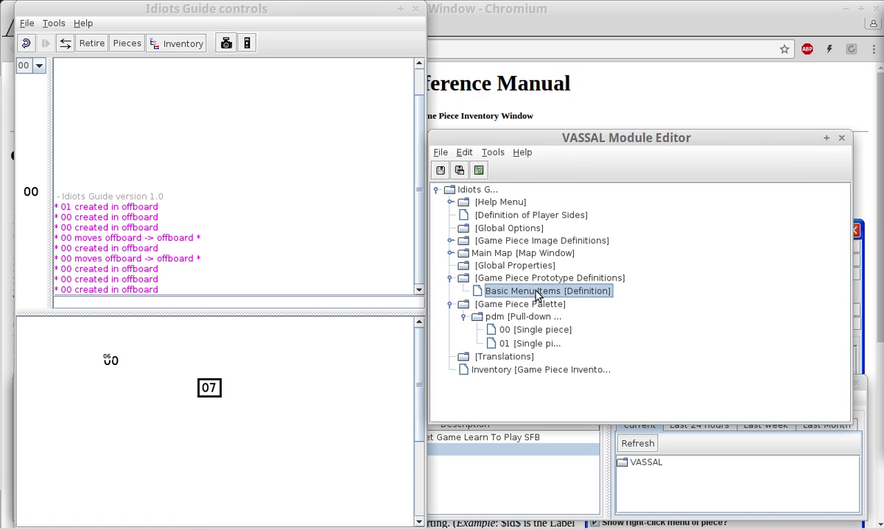
pyautogui.doubleClick(660, 291)
pyautogui.doubleClick(674, 276)
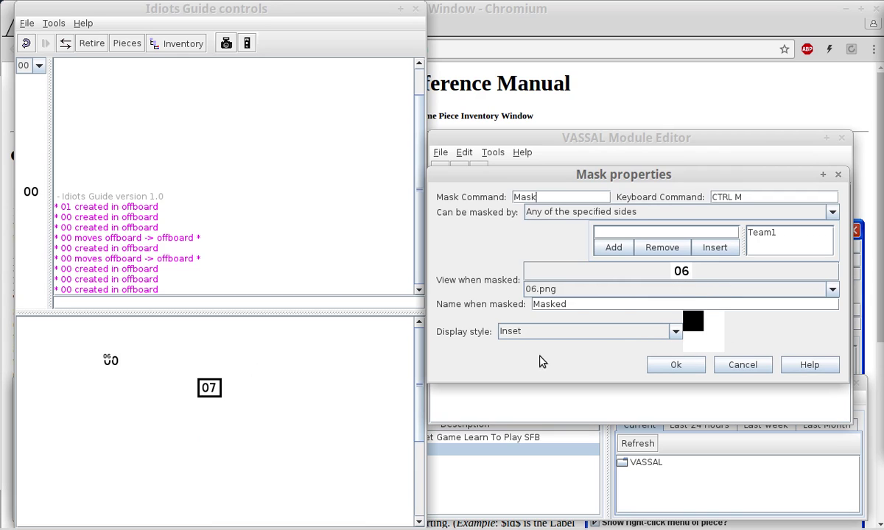
pyautogui.click(515, 331)
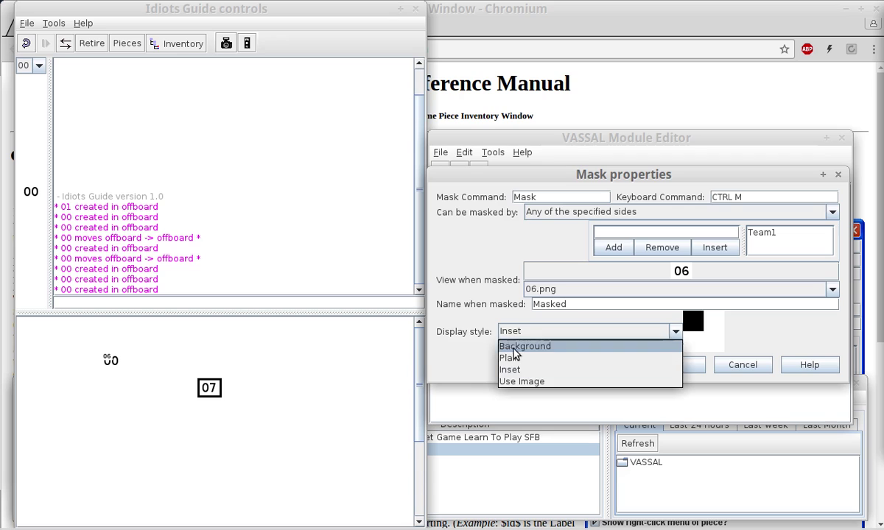
pyautogui.click(520, 380)
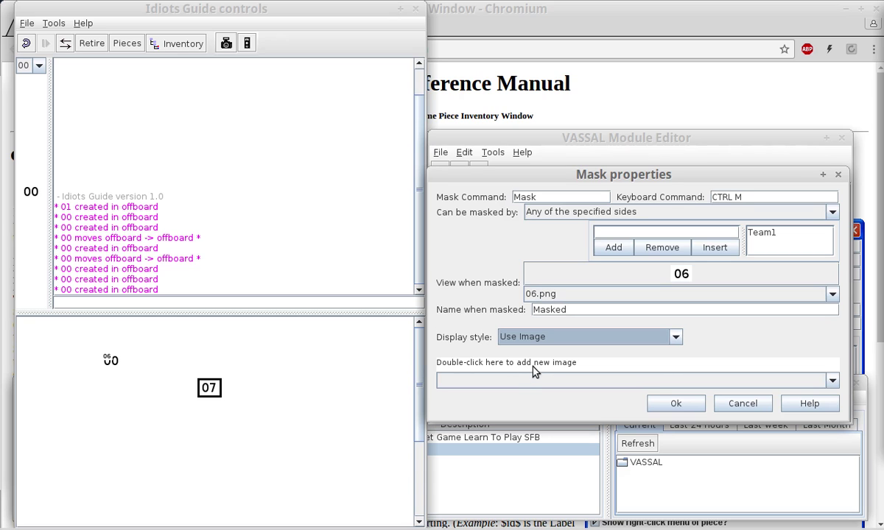
pyautogui.doubleClick(535, 369)
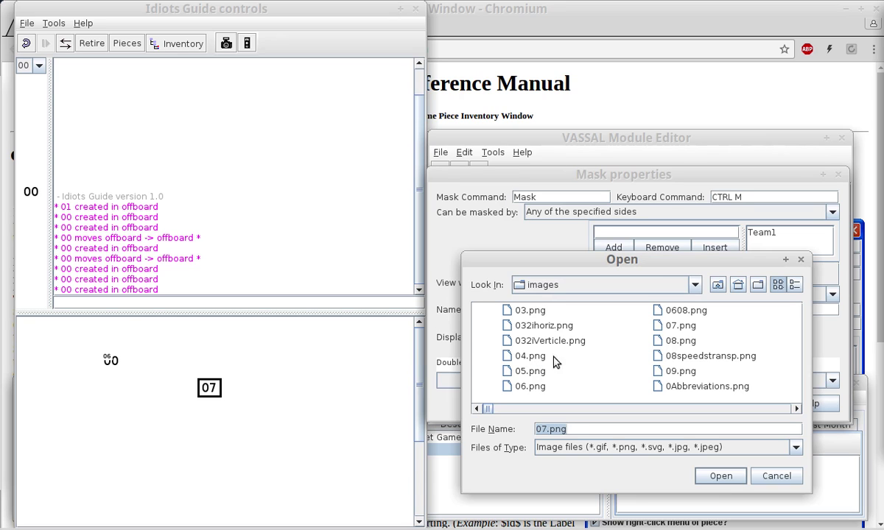
pyautogui.click(719, 478)
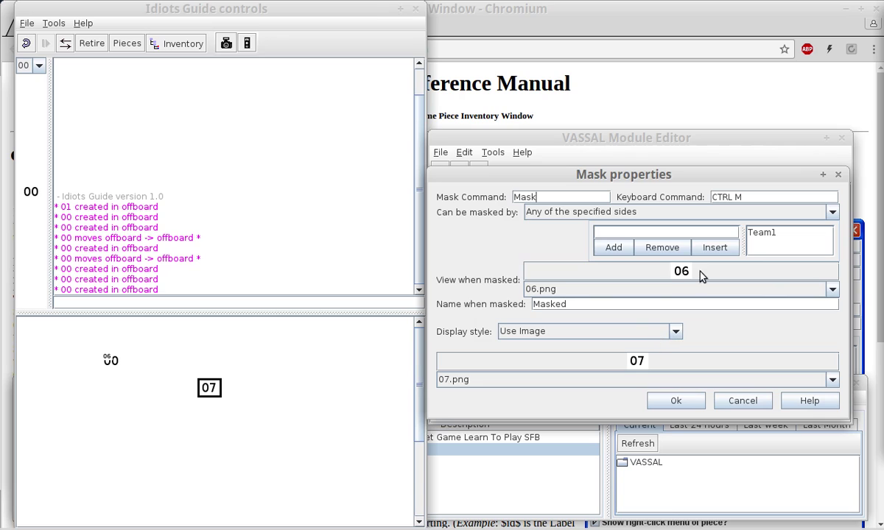
pyautogui.click(517, 335)
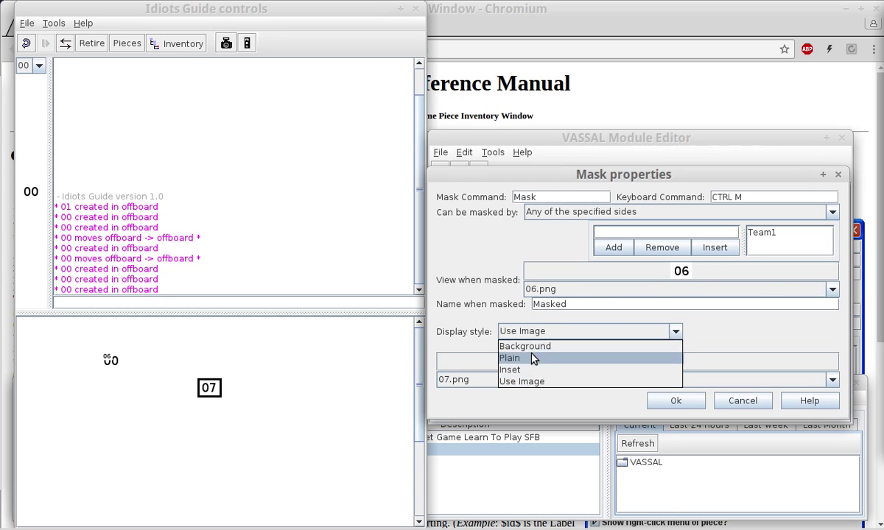
pyautogui.click(733, 335)
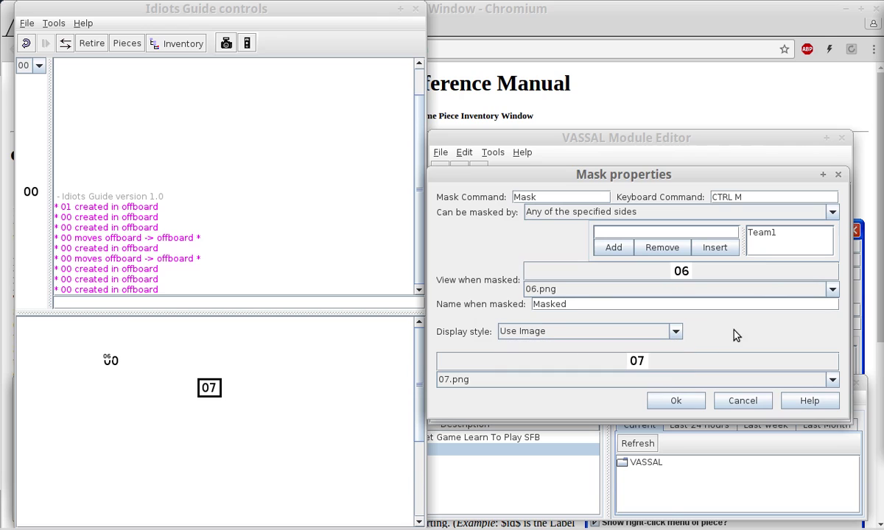
pyautogui.click(740, 400)
pyautogui.click(630, 364)
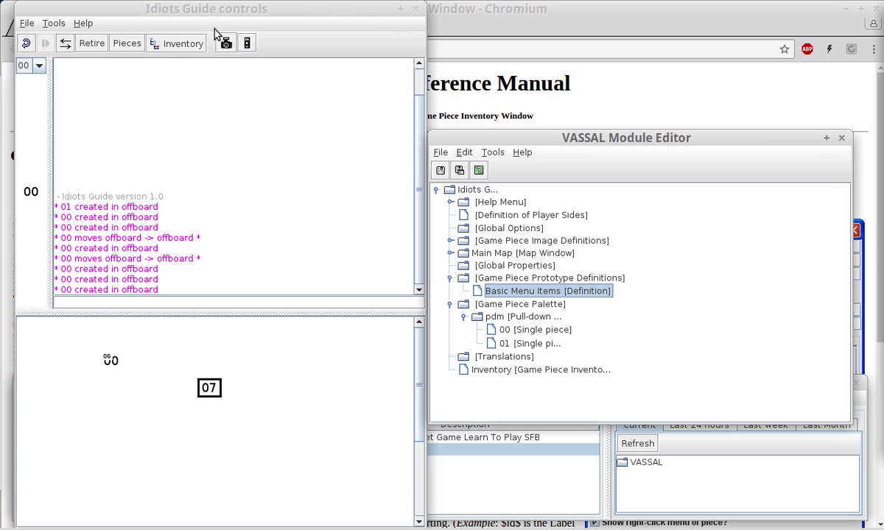
# Step: Close the current game without saving it
pyautogui.click(22, 28)
pyautogui.hotkey('alt', 'f')
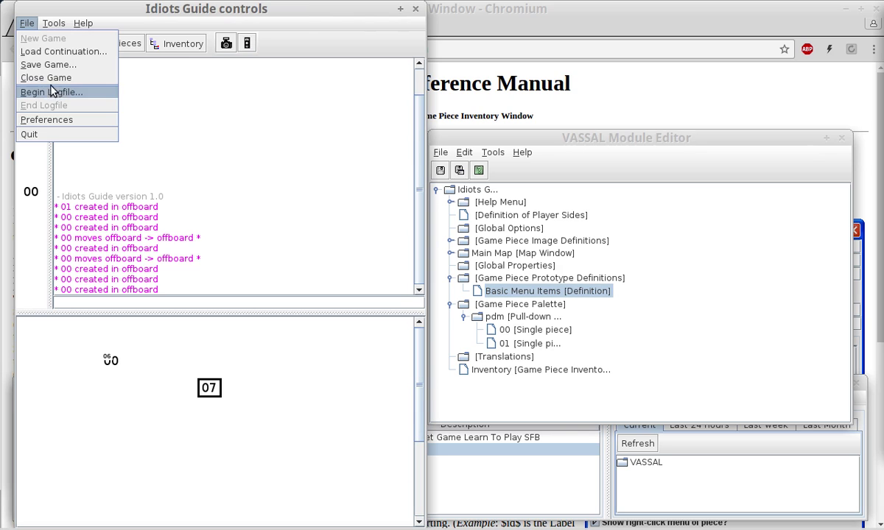
pyautogui.click(44, 78)
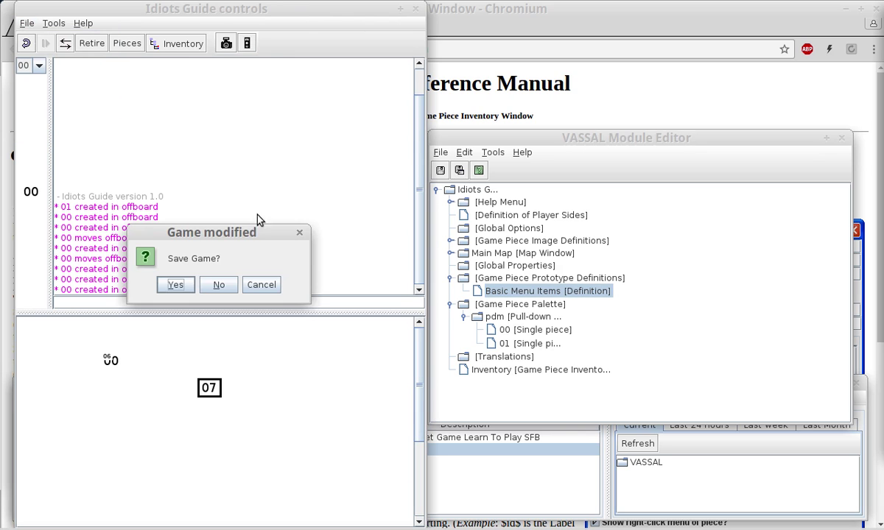
pyautogui.click(221, 287)
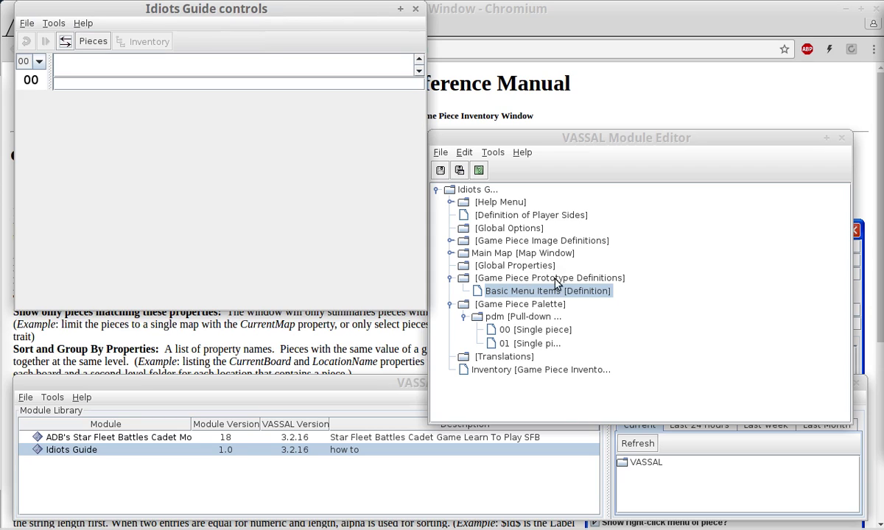
# Step: Add a new definition to the Game Piece Prototype Definitions and inspect the Movement trail trait's properties without adding the trait
pyautogui.rightClick(516, 280)
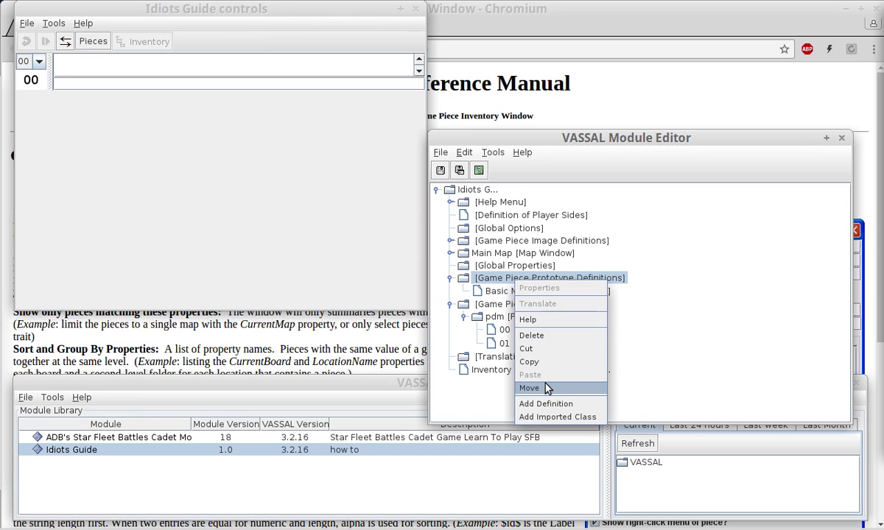
pyautogui.click(549, 403)
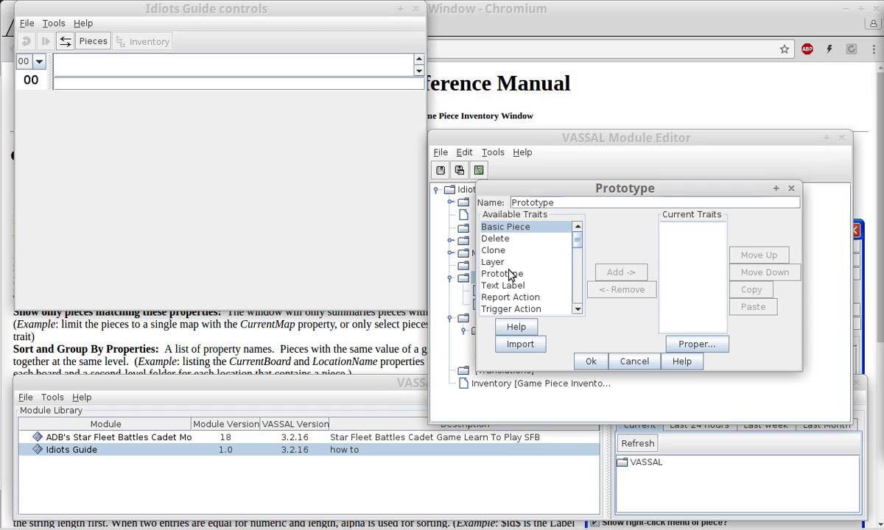
pyautogui.moveTo(577, 251); pyautogui.dragTo(580, 325)
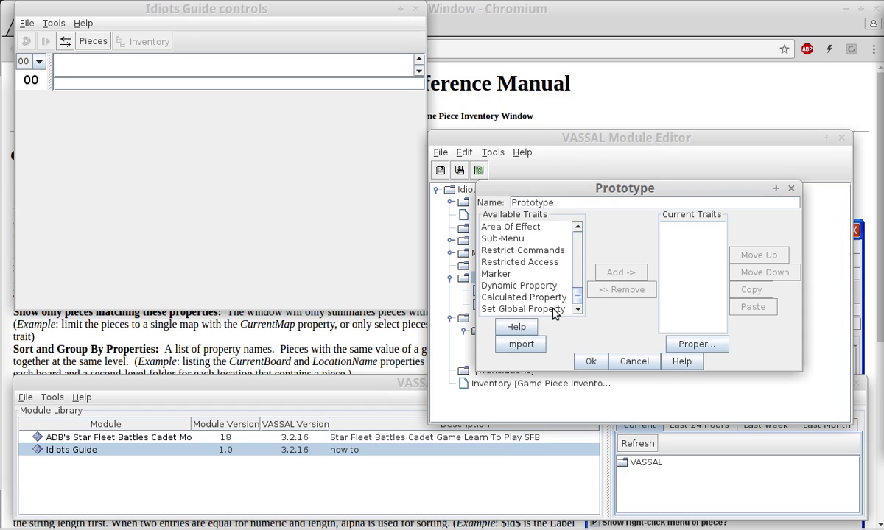
pyautogui.click(577, 228)
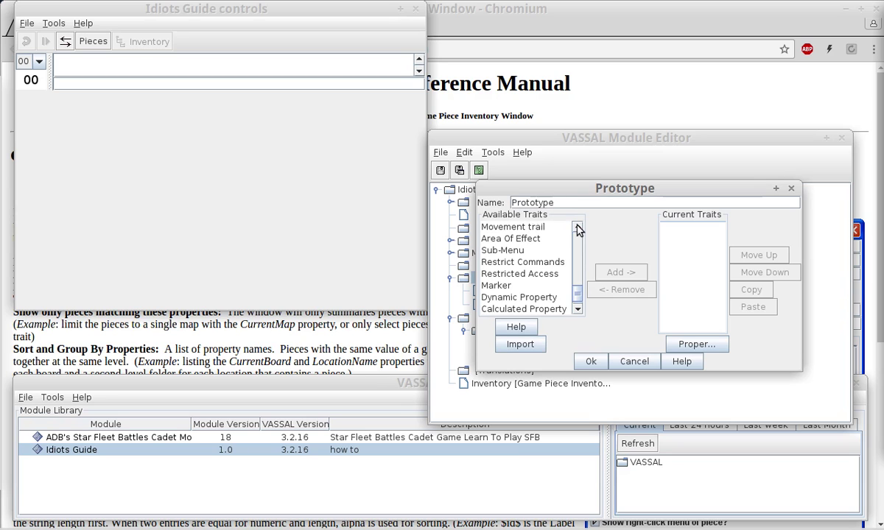
pyautogui.click(577, 228)
pyautogui.click(494, 239)
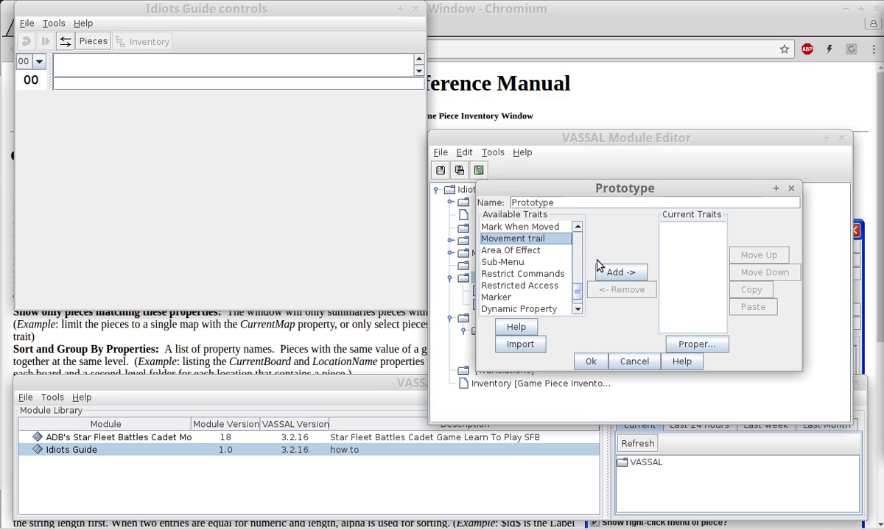
pyautogui.click(617, 272)
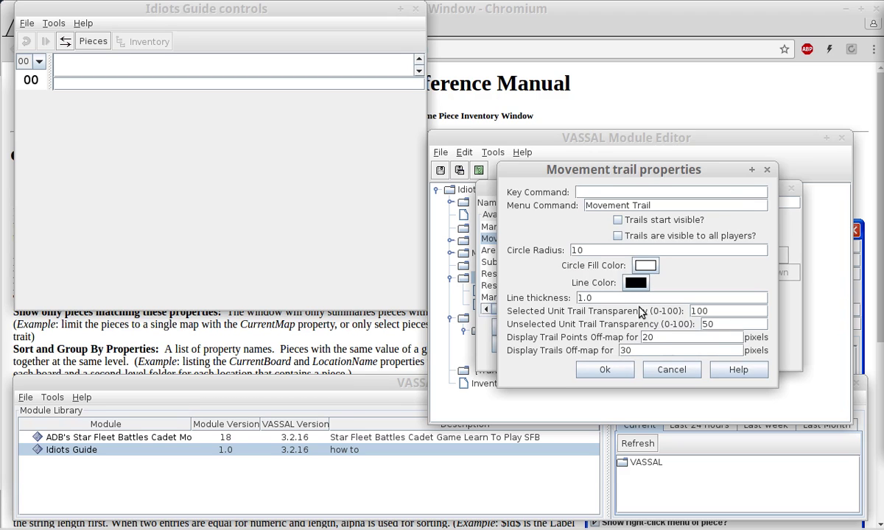
pyautogui.click(668, 369)
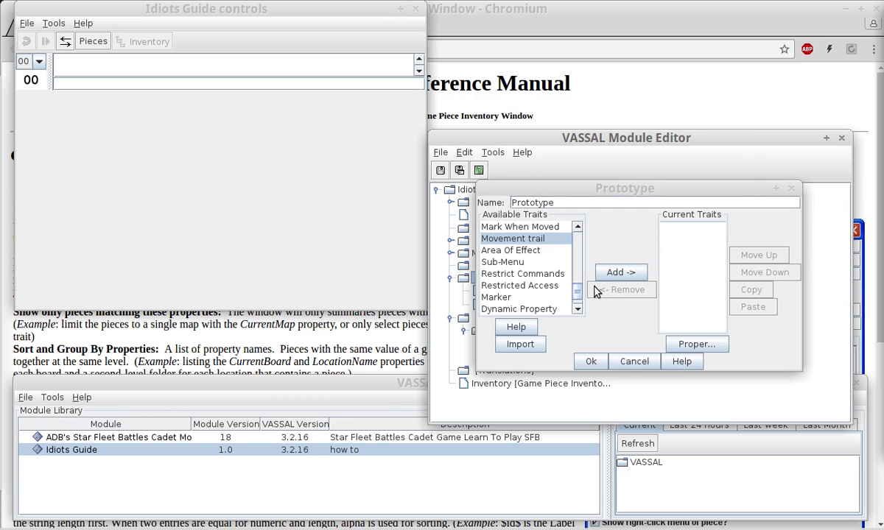
# Step: Add the Mark When Moved trait to the new prototype with a horizontal offset of 60
pyautogui.click(519, 251)
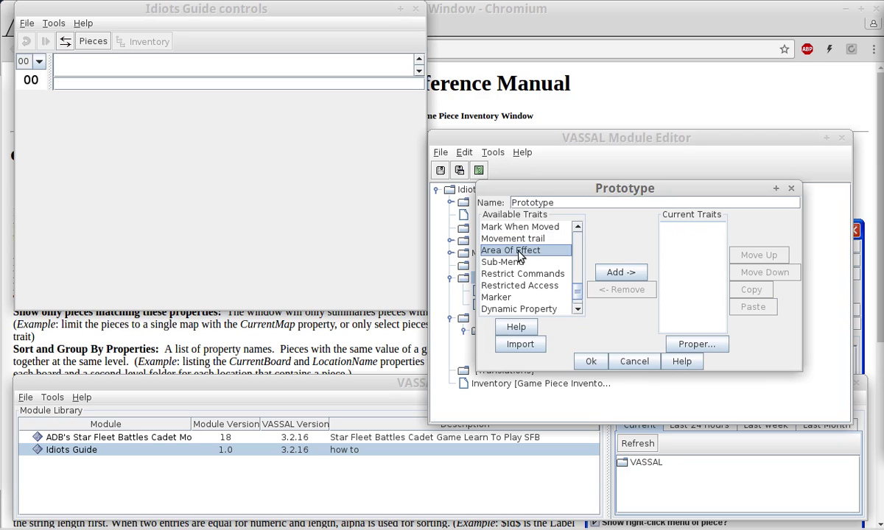
pyautogui.click(551, 227)
pyautogui.click(578, 226)
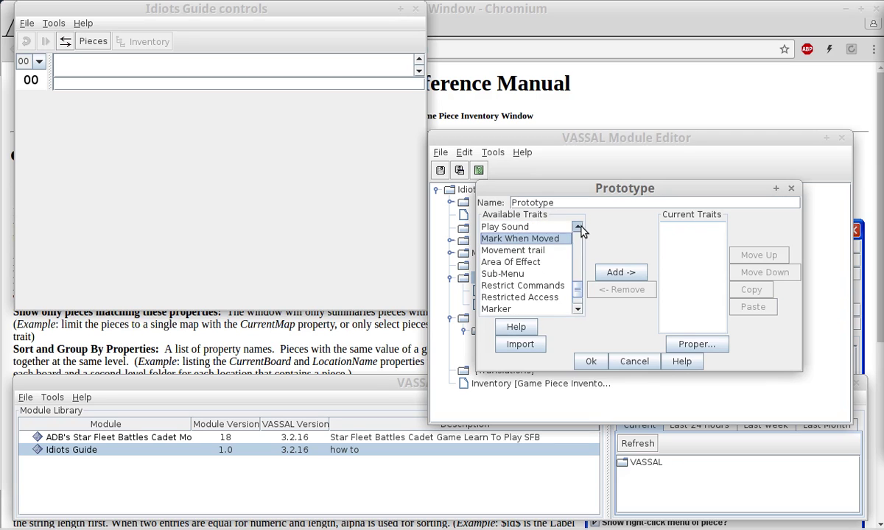
pyautogui.click(579, 227)
pyautogui.click(578, 227)
pyautogui.click(617, 272)
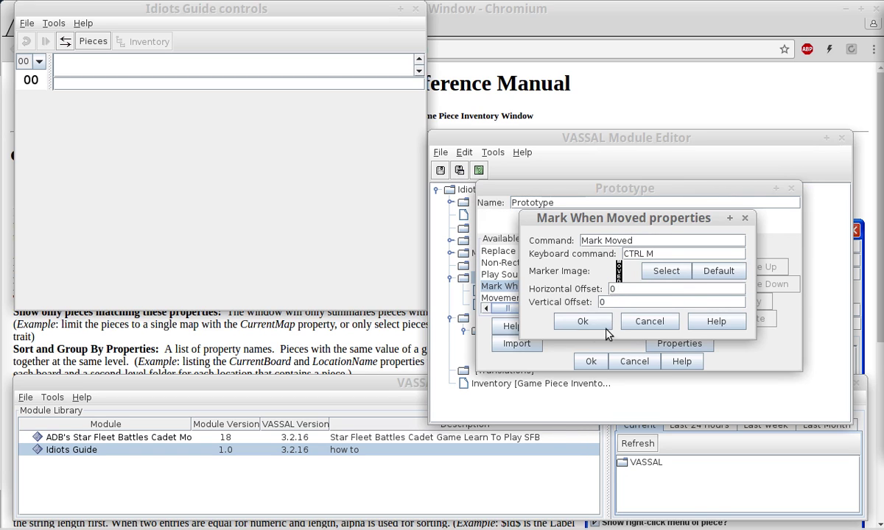
pyautogui.moveTo(583, 321); pyautogui.dragTo(597, 286)
pyautogui.write('60')
pyautogui.press('Return')
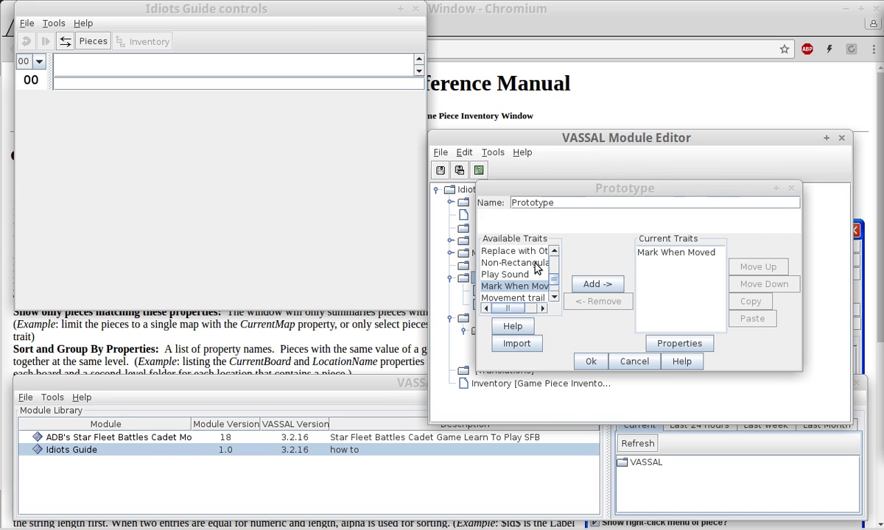
pyautogui.click(508, 274)
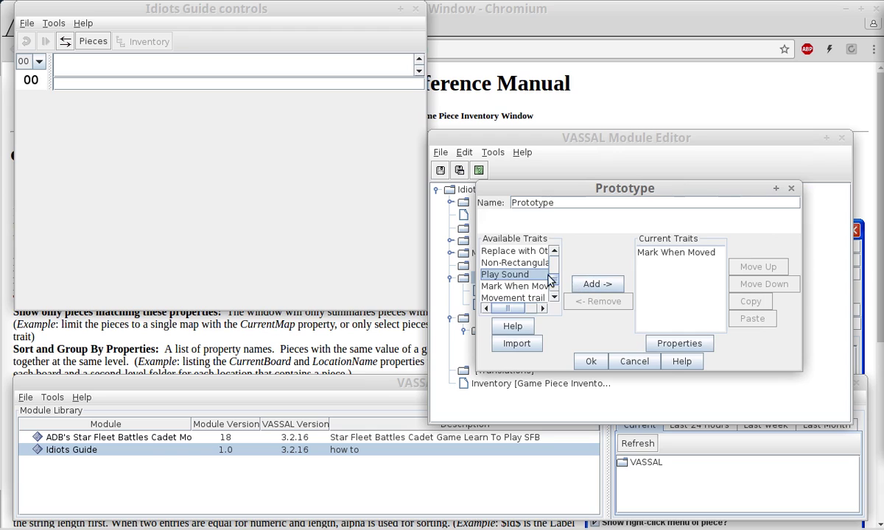
pyautogui.click(513, 264)
pyautogui.scroll(6, 516, 273)
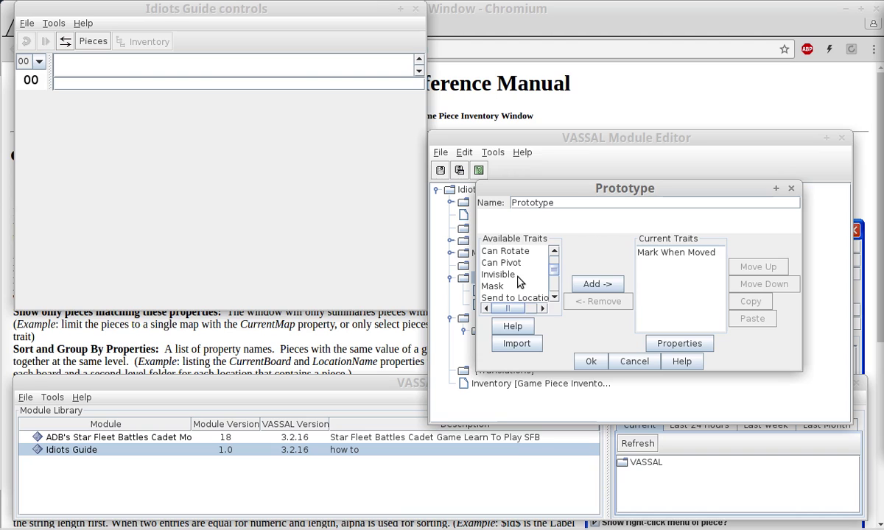
pyautogui.scroll(-4, 523, 279)
pyautogui.scroll(-3, 545, 276)
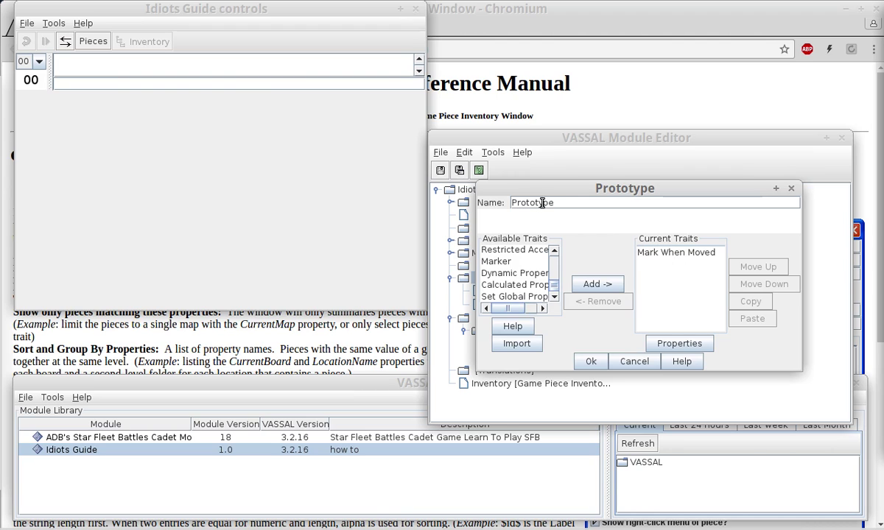
# Step: Name the new prototype "moved" and accept its definition
pyautogui.moveTo(565, 196); pyautogui.dragTo(430, 197)
pyautogui.write('moved')
pyautogui.click(586, 361)
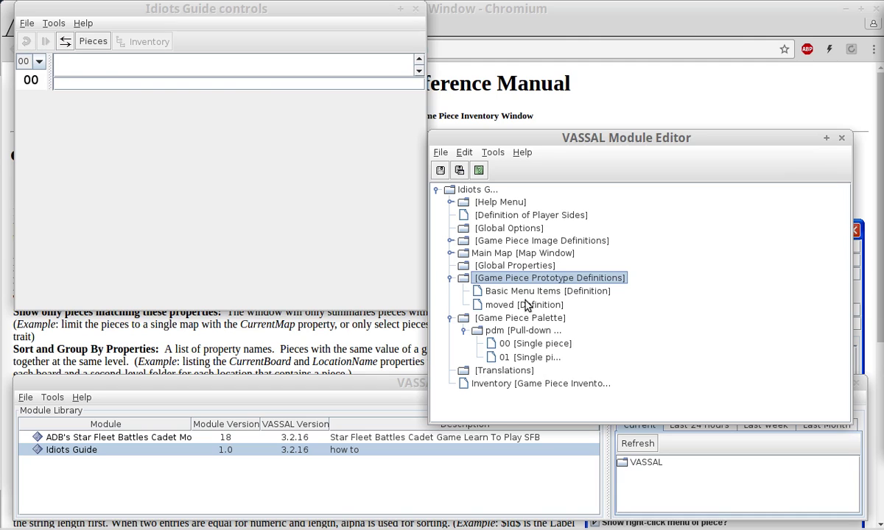
# Step: Review the current traits of palette piece 00 and of the Basic Menu Items prototype without changing either
pyautogui.click(521, 357)
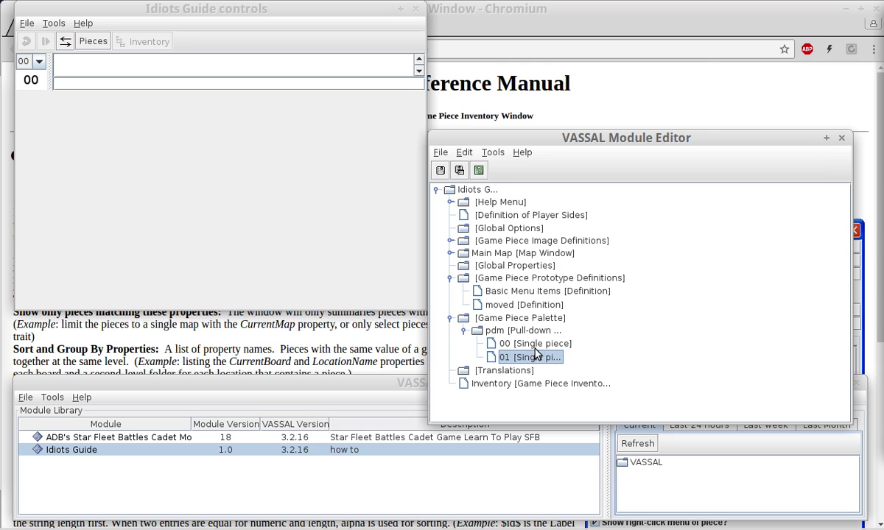
pyautogui.click(536, 346)
pyautogui.doubleClick(535, 345)
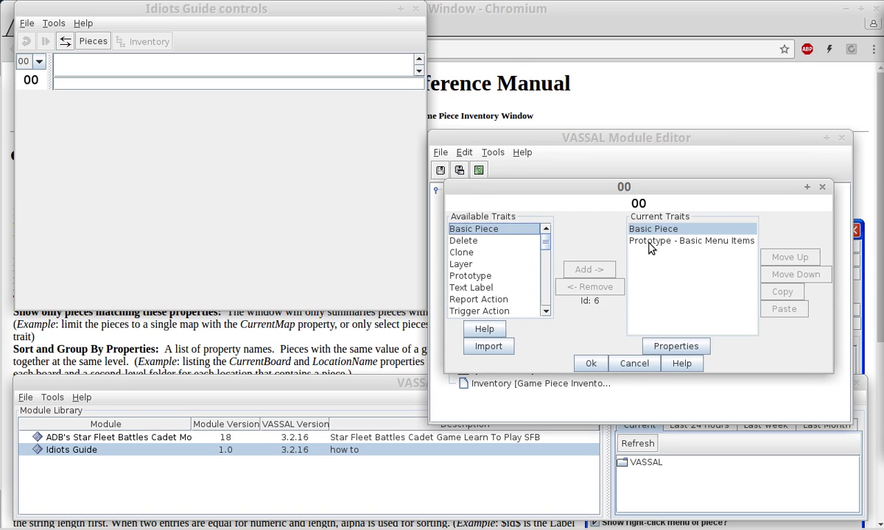
pyautogui.click(635, 364)
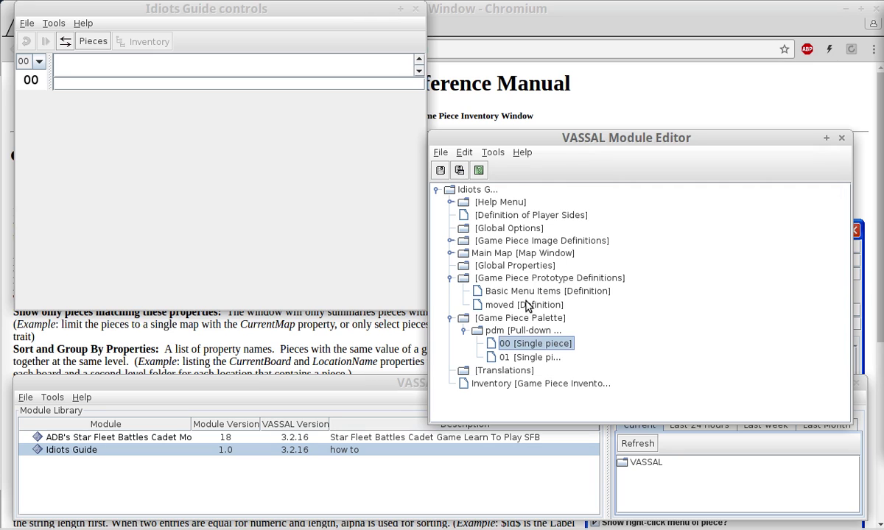
pyautogui.doubleClick(520, 293)
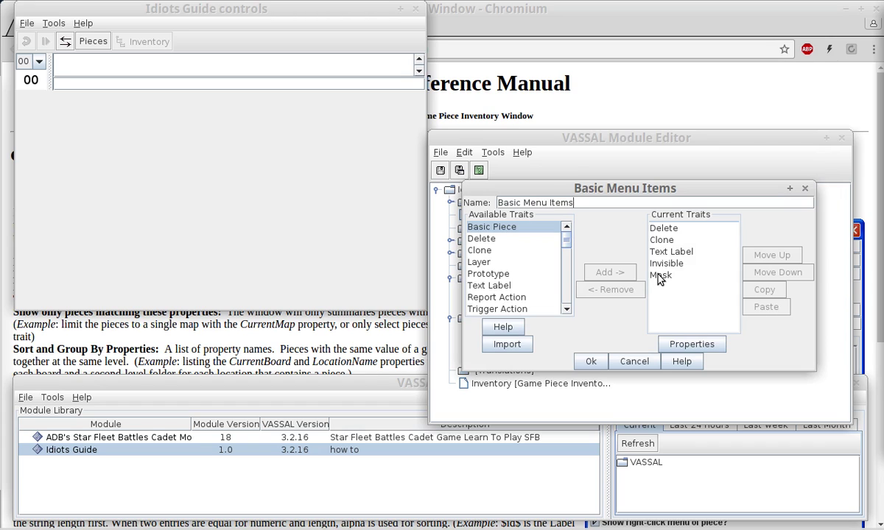
pyautogui.click(635, 362)
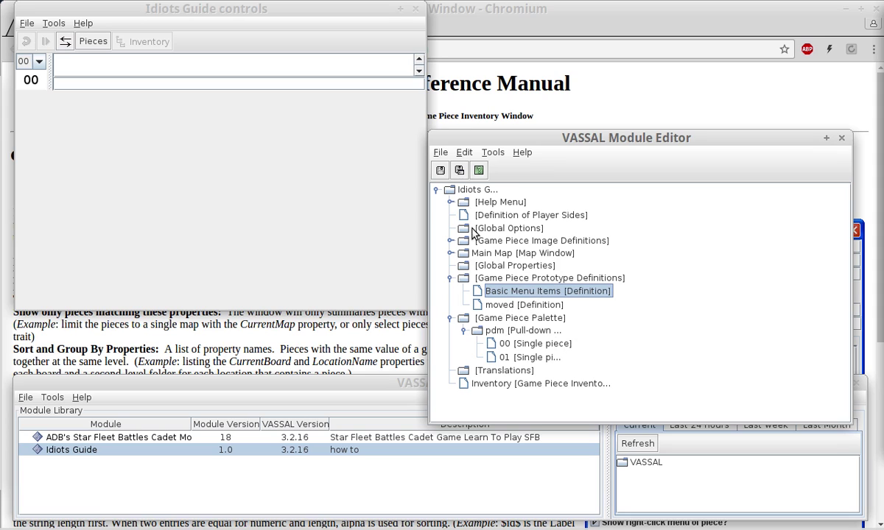
# Step: Add a Toolbar Menu to the Idiots Guide module with the description "DiceRoller" and save the module
pyautogui.click(466, 190)
pyautogui.rightClick(466, 190)
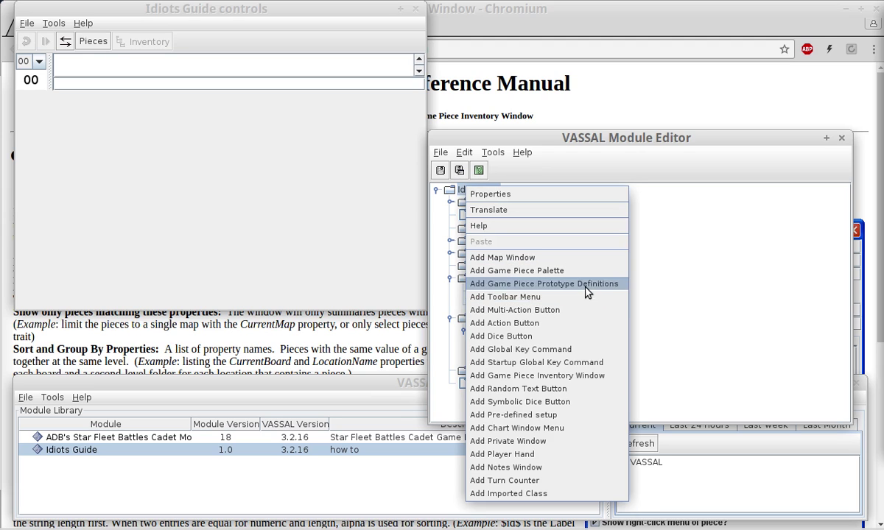
pyautogui.click(516, 297)
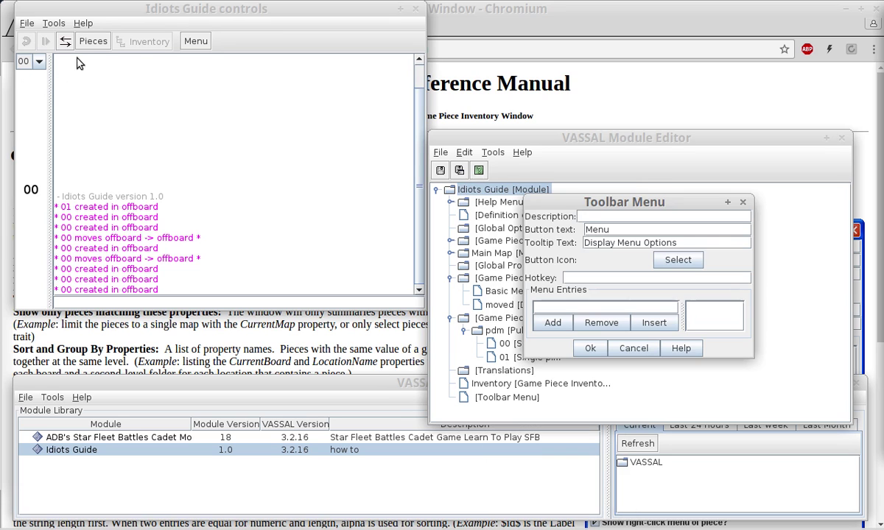
pyautogui.click(199, 43)
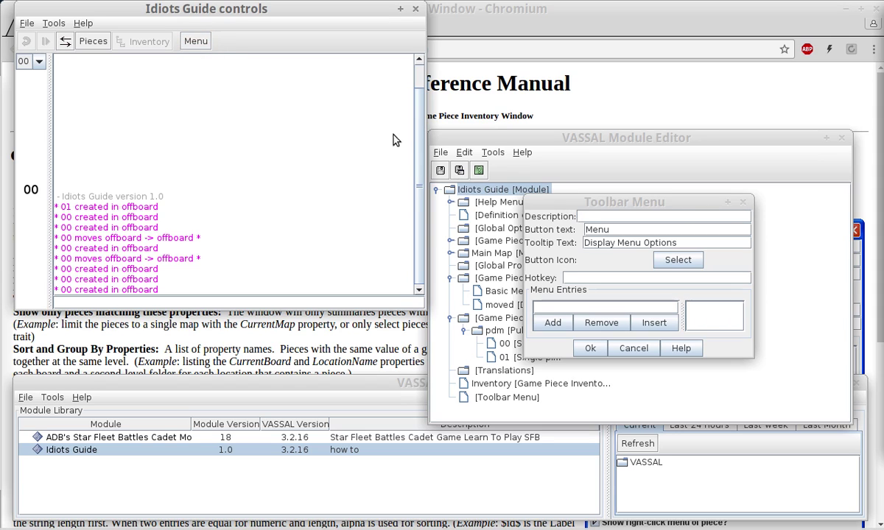
pyautogui.click(610, 218)
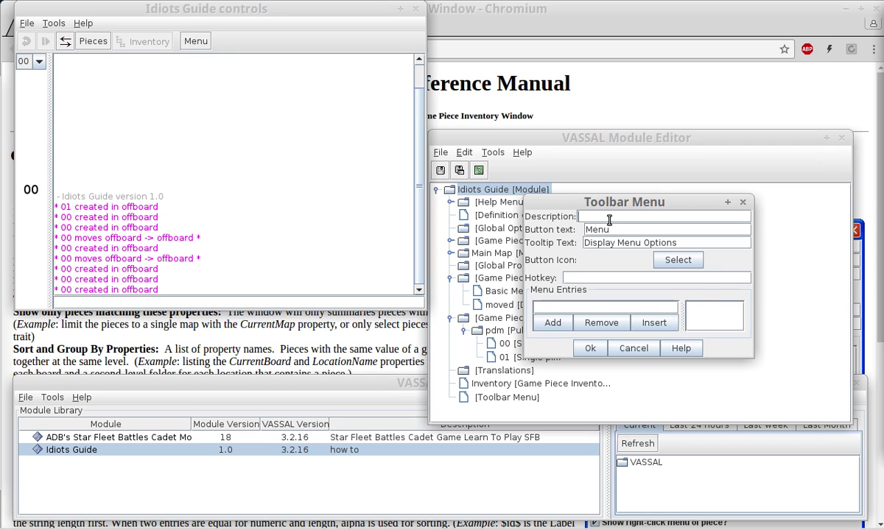
pyautogui.write('Dice')
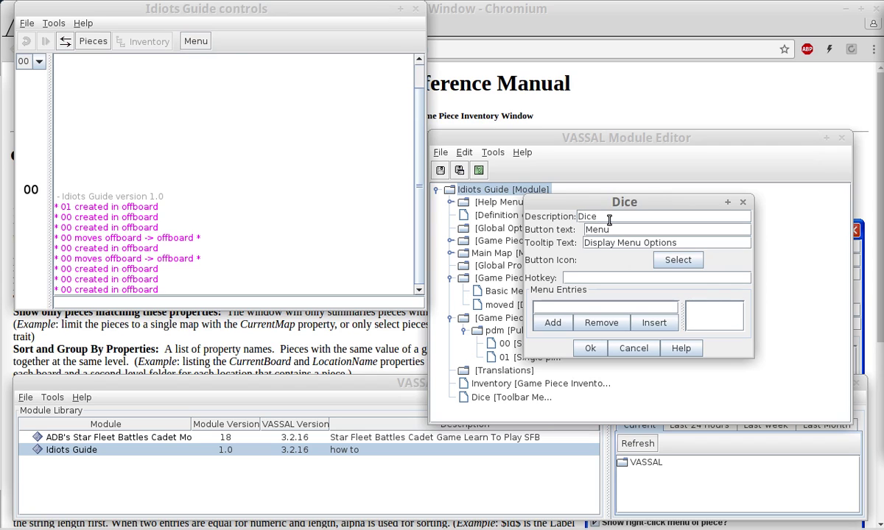
pyautogui.write('Roller')
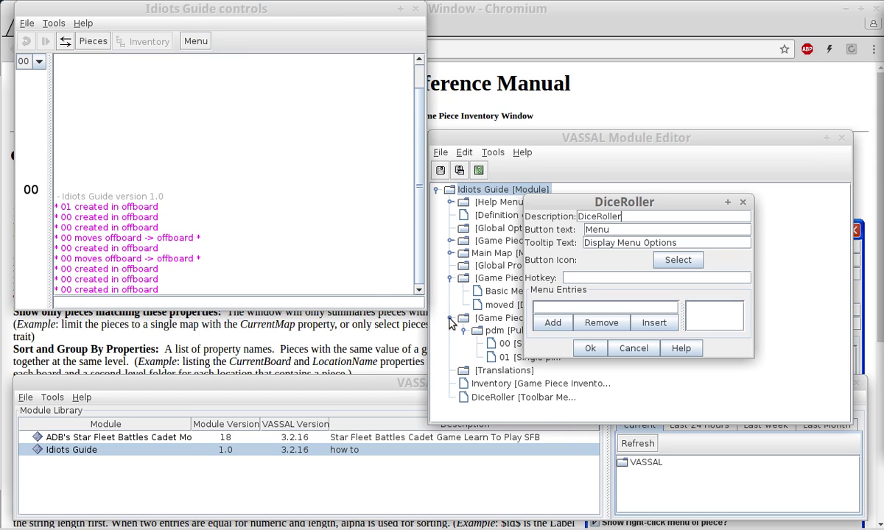
pyautogui.click(588, 349)
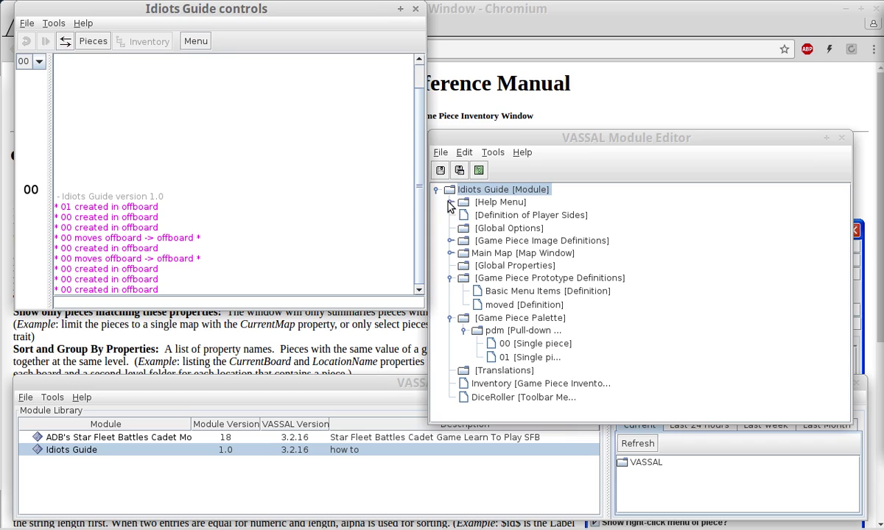
pyautogui.click(442, 172)
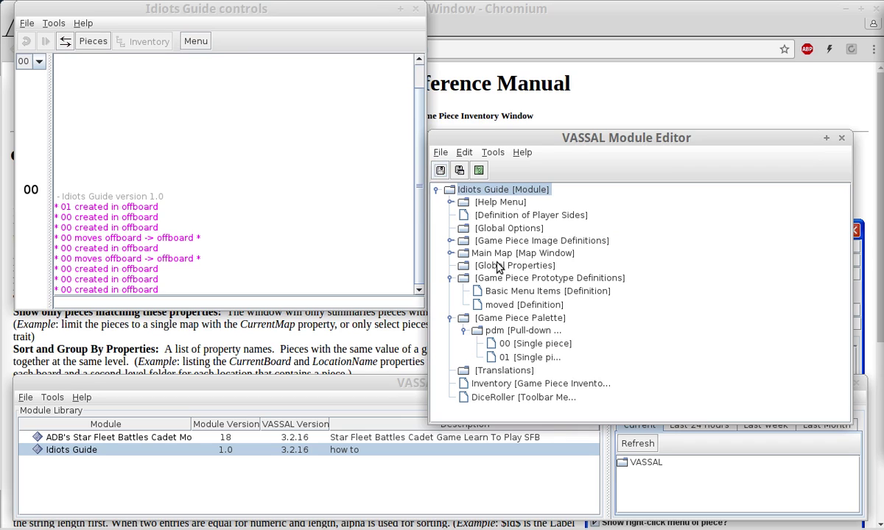
# Step: Reopen the DiceRoller toolbar menu's properties, set its button text to "DiceRoller", and try the renamed button in the controls window
pyautogui.click(501, 398)
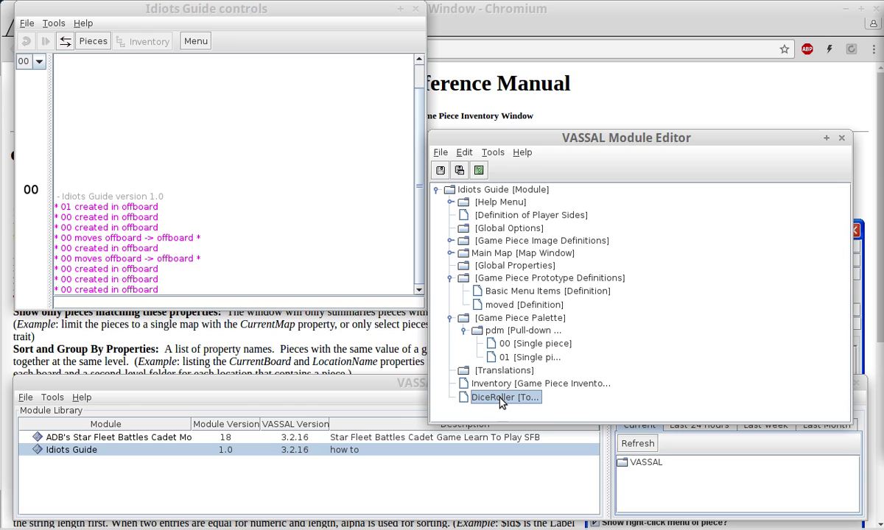
pyautogui.doubleClick(500, 399)
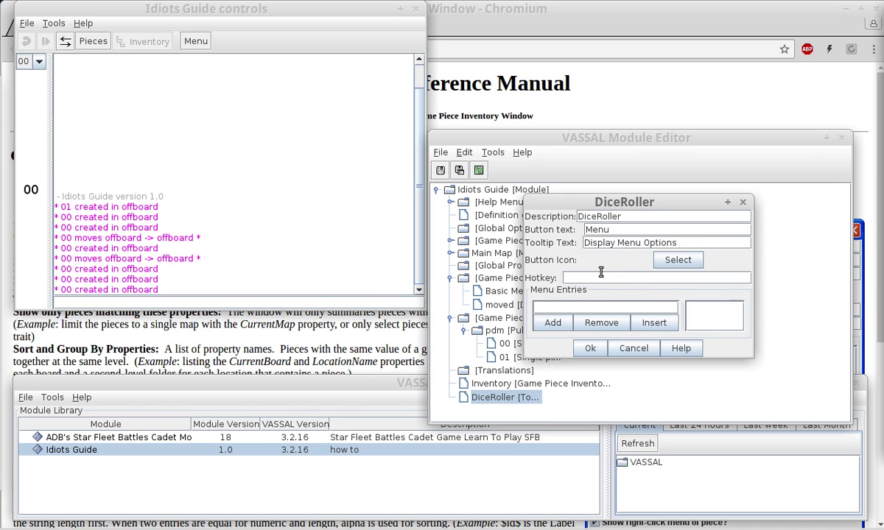
pyautogui.doubleClick(598, 216)
pyautogui.hotkey('ctrl', 'c')
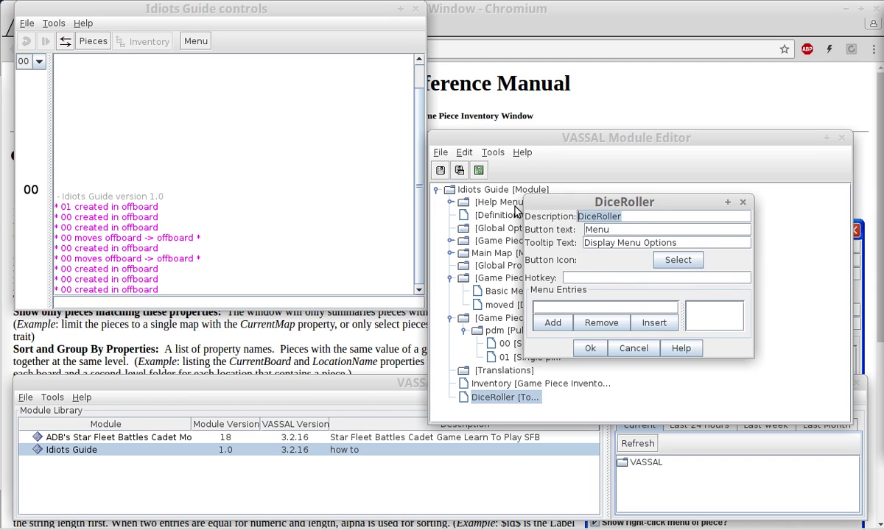
pyautogui.doubleClick(626, 230)
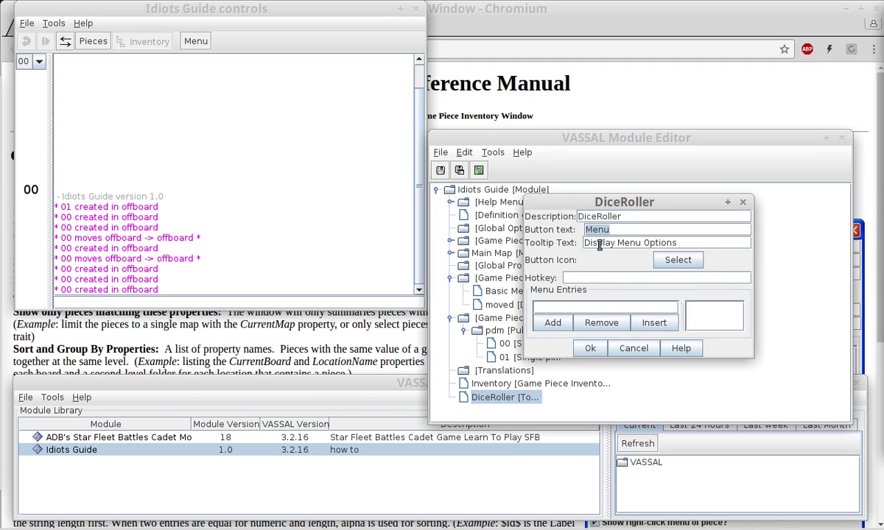
pyautogui.hotkey('ctrl', 'v')
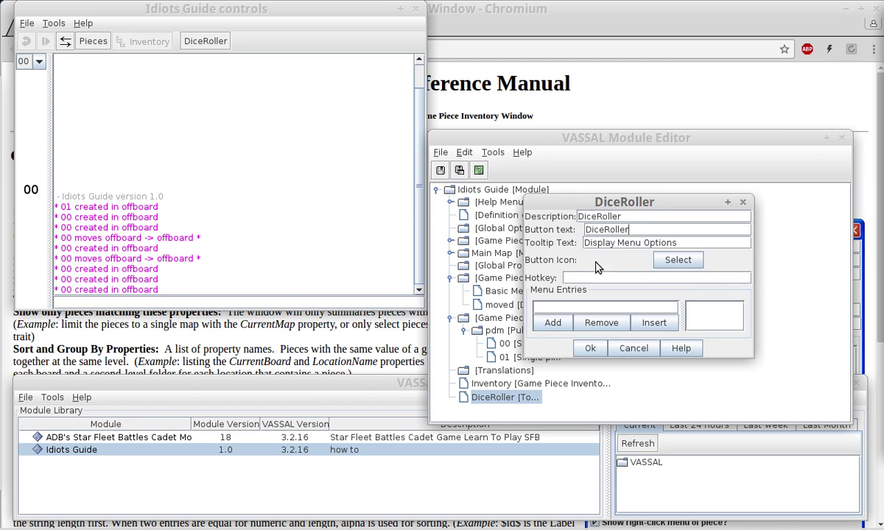
pyautogui.click(192, 43)
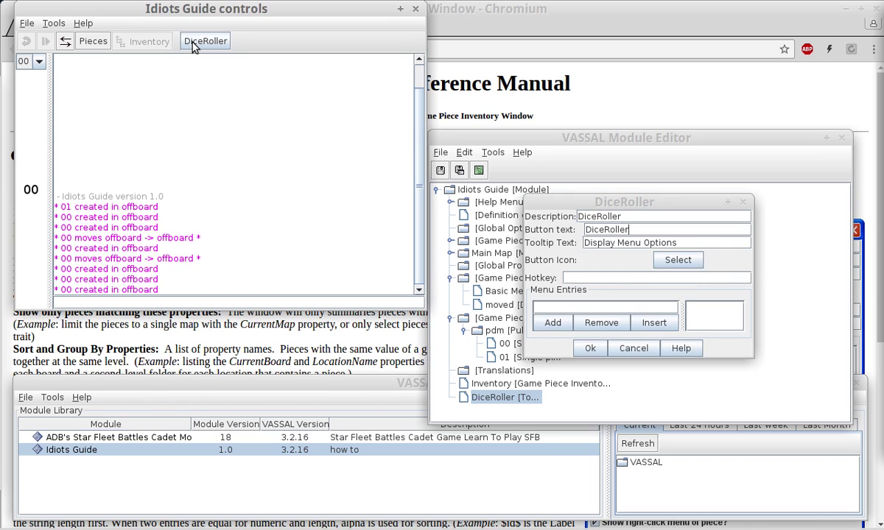
# Step: Add the menu entries "RollD6" and "RollD10" to the DiceRoller toolbar menu and accept its properties
pyautogui.click(655, 307)
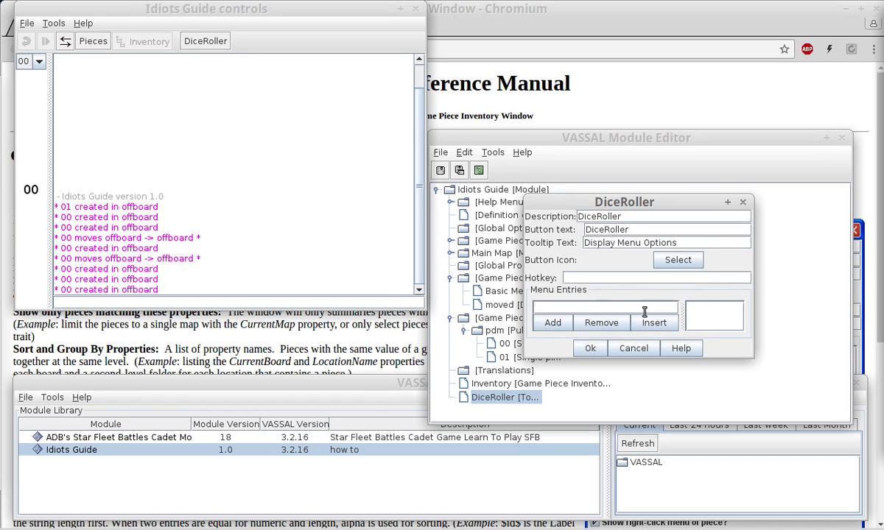
pyautogui.click(550, 306)
pyautogui.write('RollD6')
pyautogui.click(554, 322)
pyautogui.click(558, 308)
pyautogui.write('RollD10')
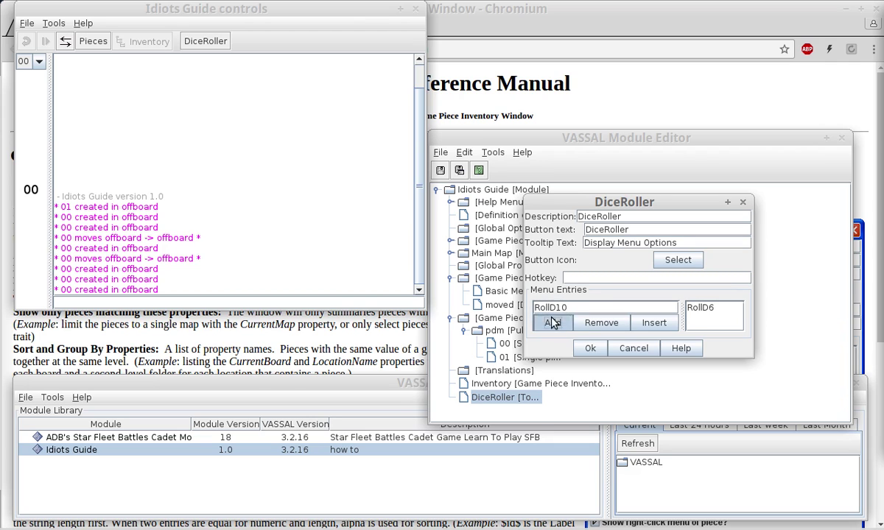
pyautogui.click(552, 323)
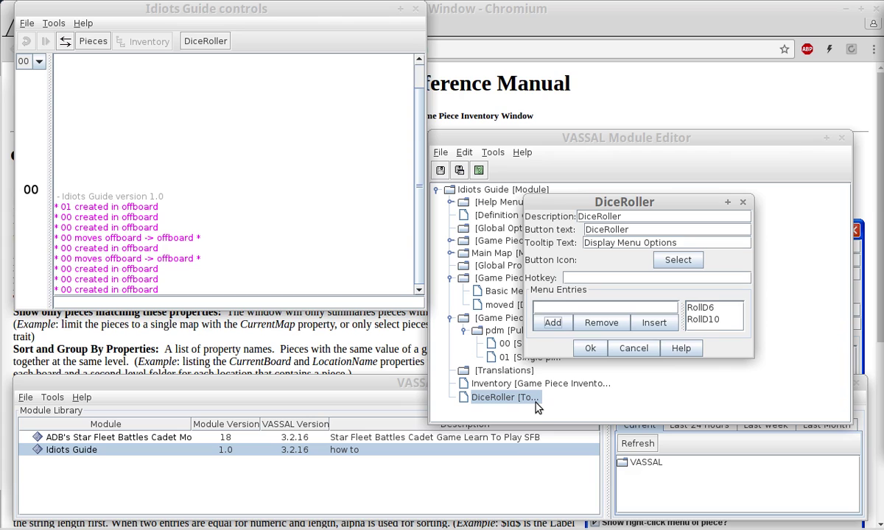
pyautogui.click(590, 347)
# Step: Save the module and test the DiceRoller button in the controls window before and after saving
pyautogui.click(203, 42)
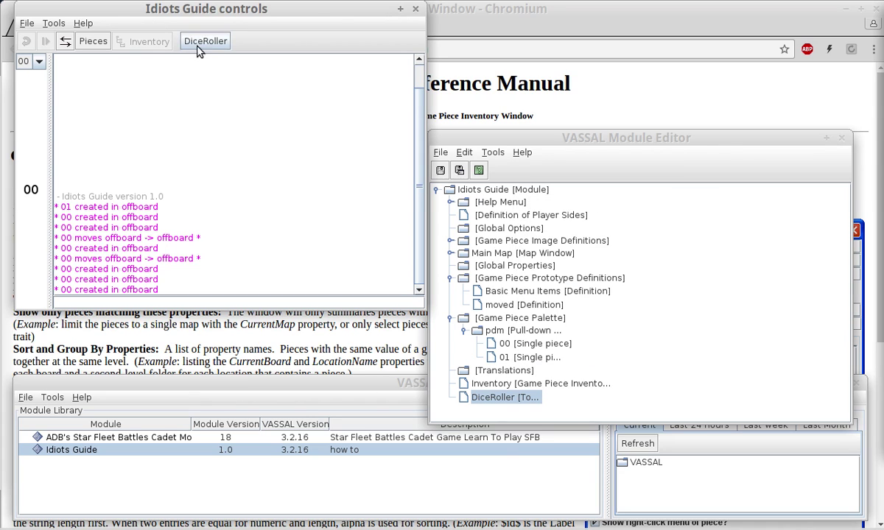
pyautogui.click(440, 170)
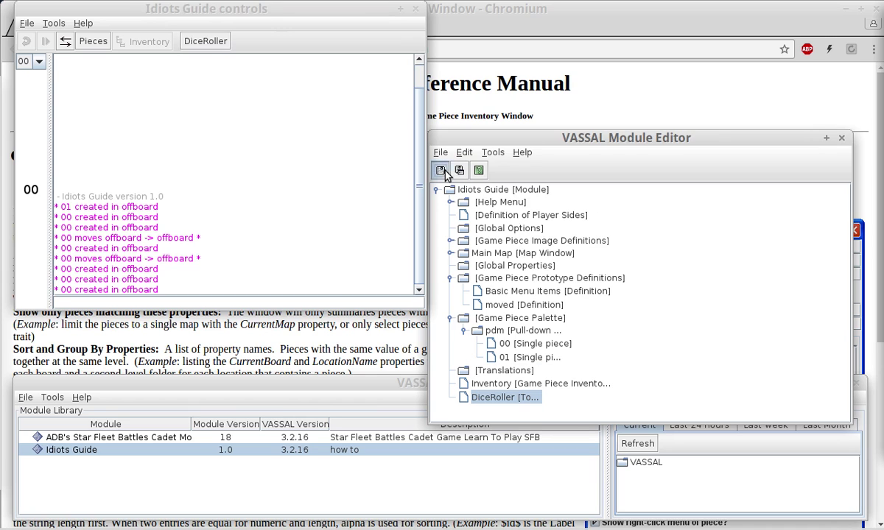
pyautogui.click(196, 42)
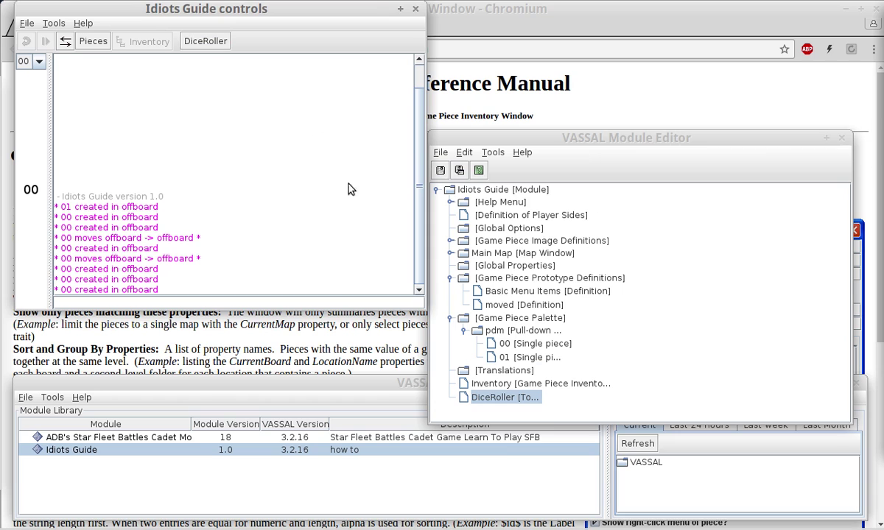
pyautogui.click(490, 192)
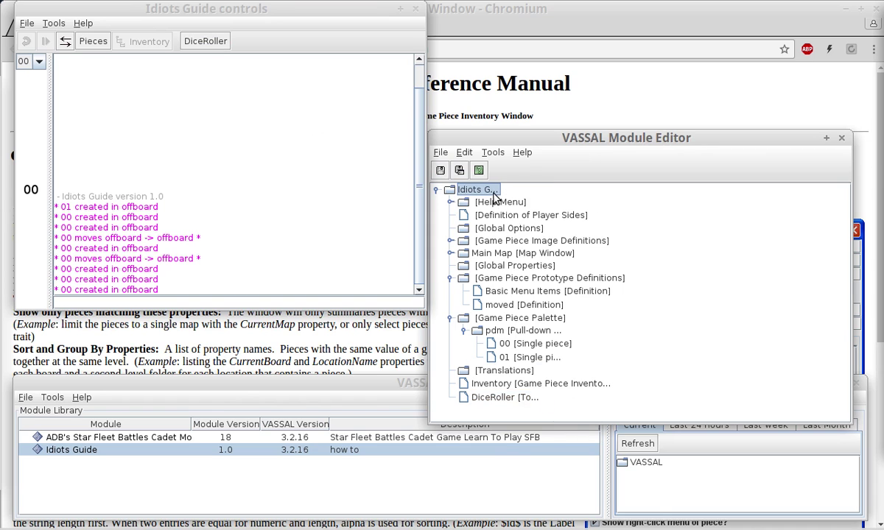